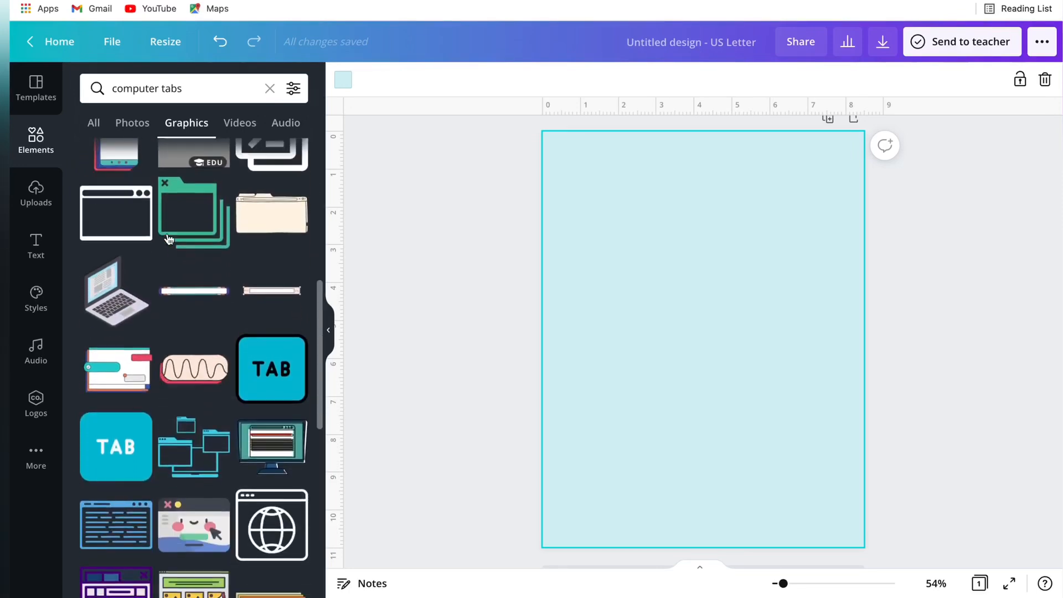
Step: Add the wide pink browser-window graphic with a black shadow from the "computer tabs" results and place it in the page's upper-left corner
{"action": "scroll", "coordinate": [198, 408], "scroll_direction": "down", "scroll_amount": 10}
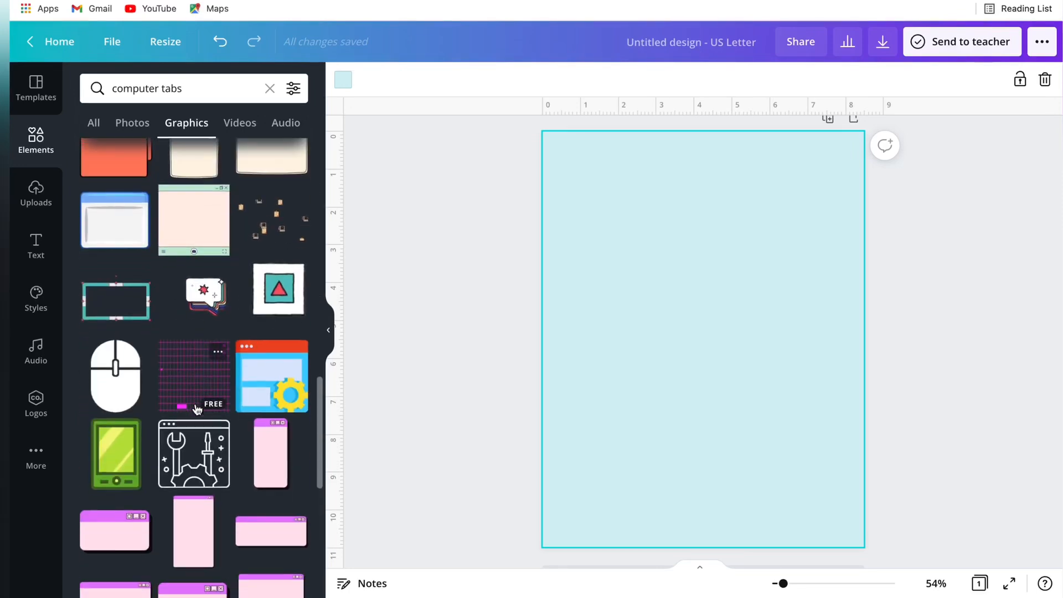
{"action": "scroll", "coordinate": [198, 410], "scroll_direction": "down", "scroll_amount": 2}
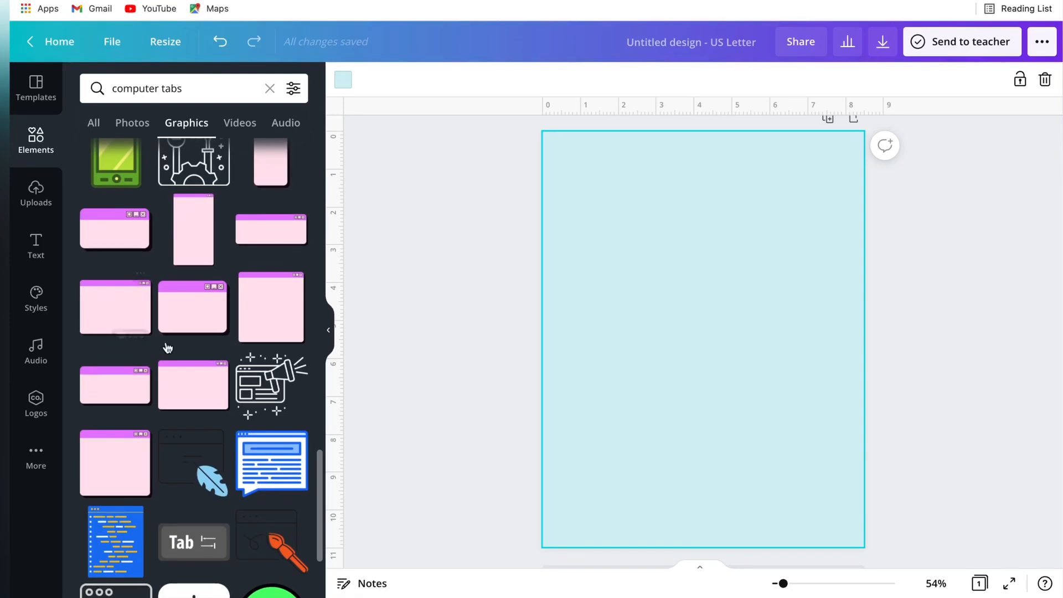
{"action": "scroll", "coordinate": [176, 399], "scroll_direction": "down", "scroll_amount": 8}
{"action": "scroll", "coordinate": [212, 411], "scroll_direction": "up", "scroll_amount": 20}
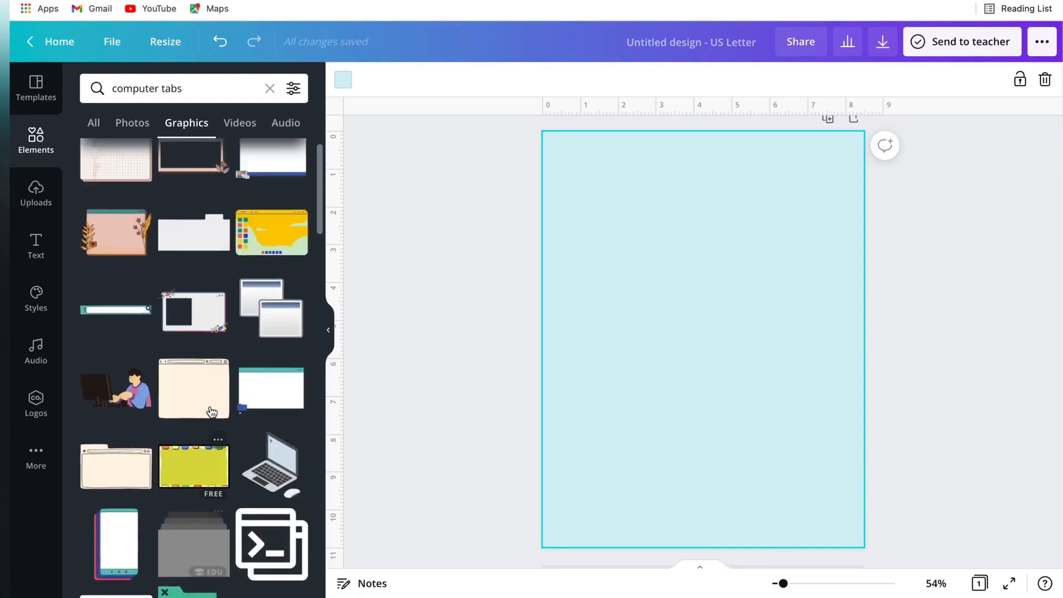
{"action": "scroll", "coordinate": [213, 411], "scroll_direction": "down", "scroll_amount": 15}
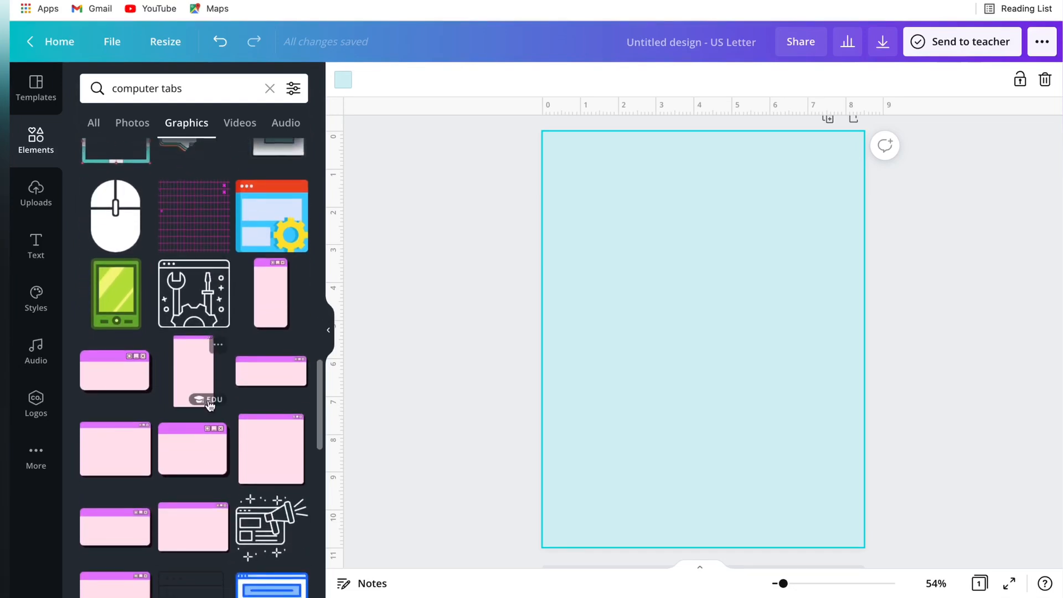
{"action": "scroll", "coordinate": [210, 406], "scroll_direction": "down", "scroll_amount": 2}
{"action": "left_click", "coordinate": [118, 332]}
{"action": "left_click_drag", "start_coordinate": [706, 349], "coordinate": [631, 197]}
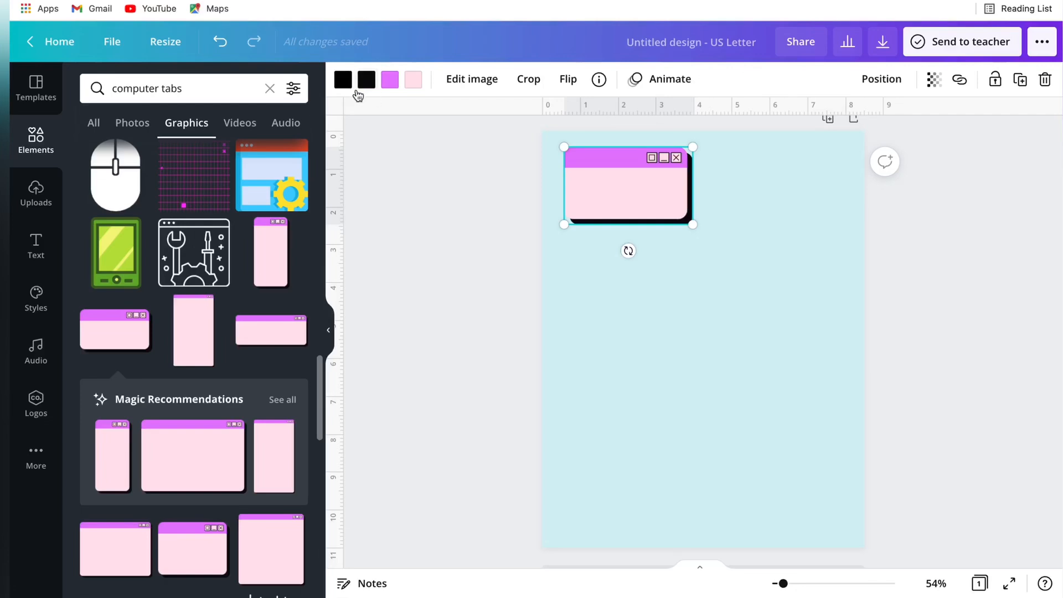
Step: Recolor both black parts of the window graphic with the dark navy of the Summer Splash palette
{"action": "left_click", "coordinate": [353, 84]}
{"action": "scroll", "coordinate": [144, 441], "scroll_direction": "down", "scroll_amount": 6}
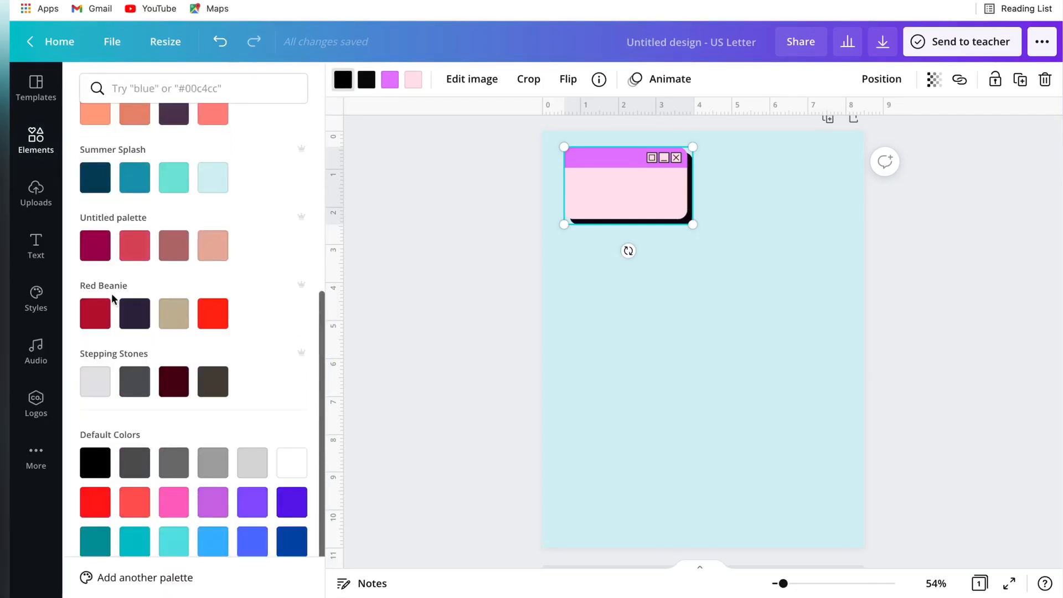
{"action": "left_click", "coordinate": [95, 184]}
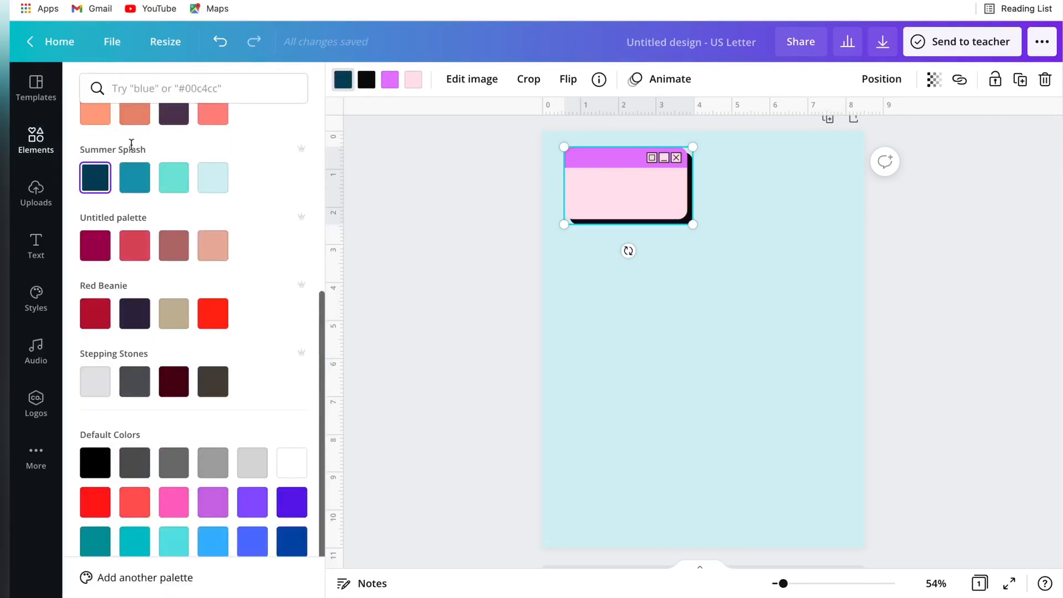
{"action": "left_click", "coordinate": [366, 79]}
{"action": "left_click", "coordinate": [97, 190]}
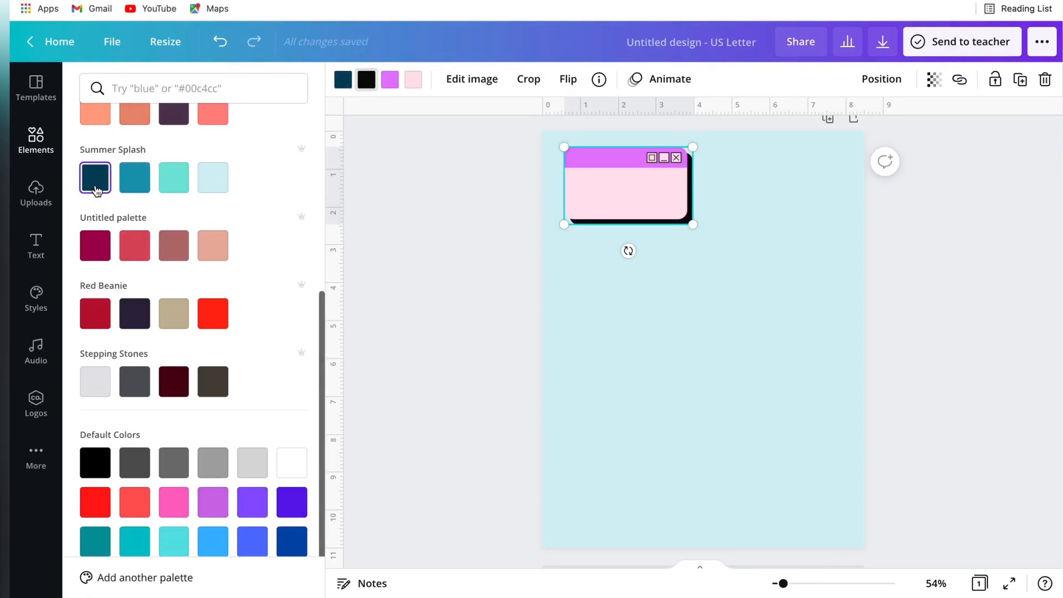
Step: Recolor the window graphic's purple title bar with the Summer Splash turquoise and its pink body with white
{"action": "left_click", "coordinate": [390, 79]}
{"action": "left_click", "coordinate": [174, 177]}
{"action": "left_click", "coordinate": [413, 79]}
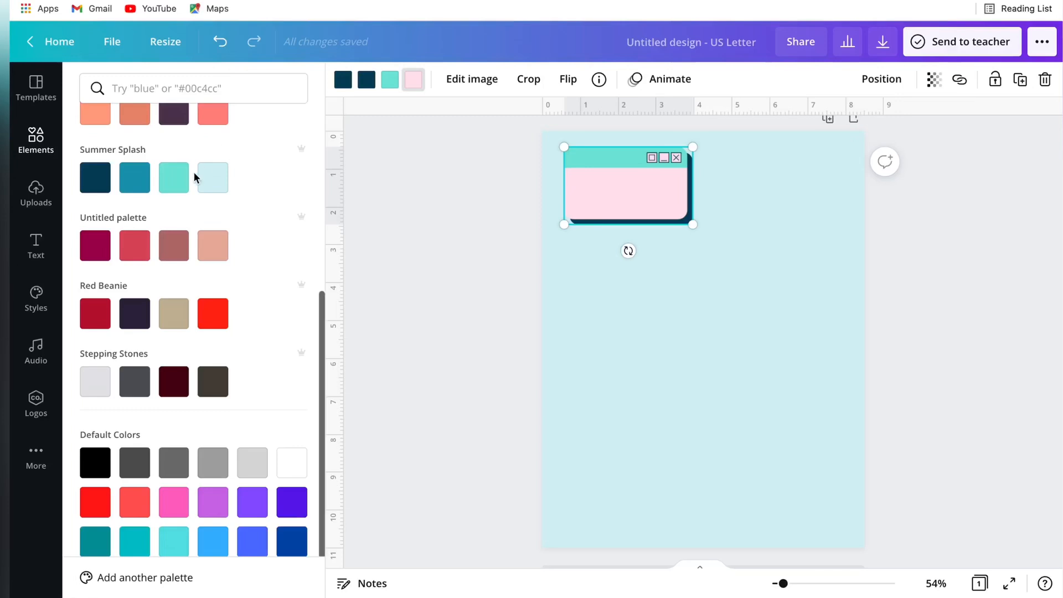
{"action": "scroll", "coordinate": [217, 195], "scroll_direction": "up", "scroll_amount": 6}
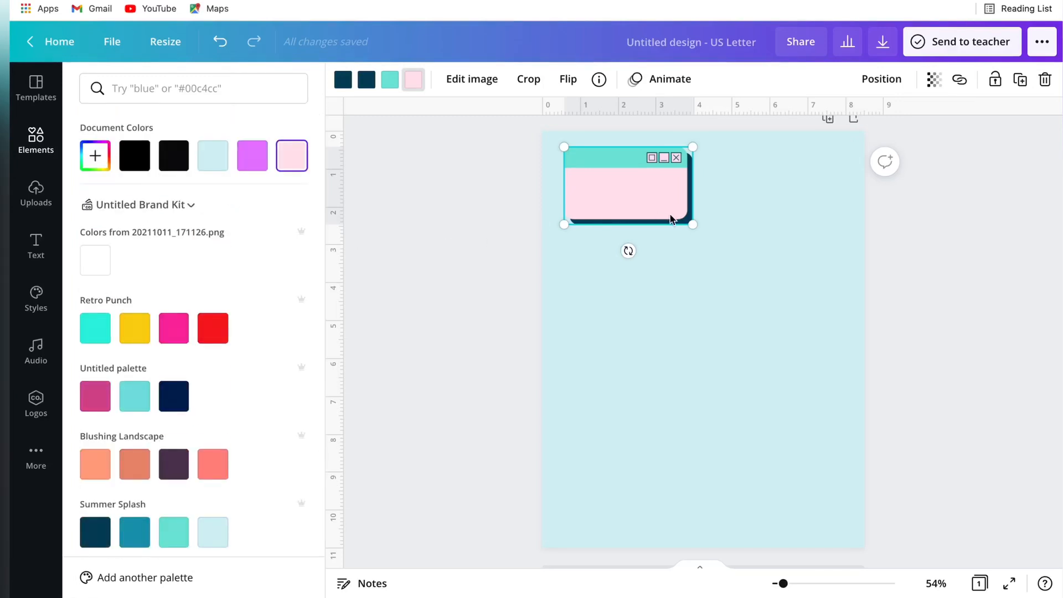
{"action": "left_click", "coordinate": [98, 269]}
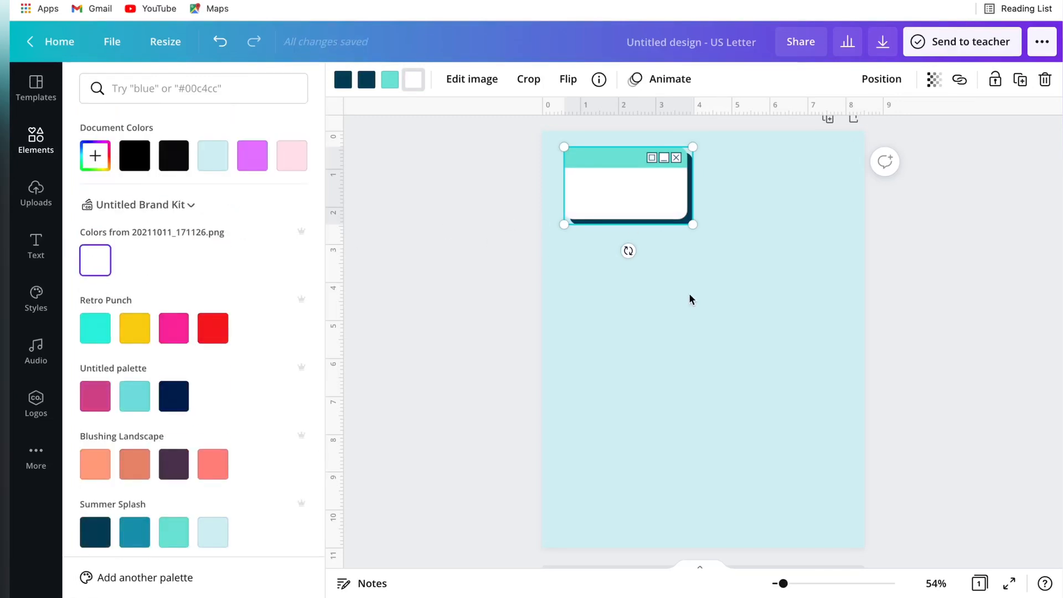
{"action": "left_click", "coordinate": [683, 299]}
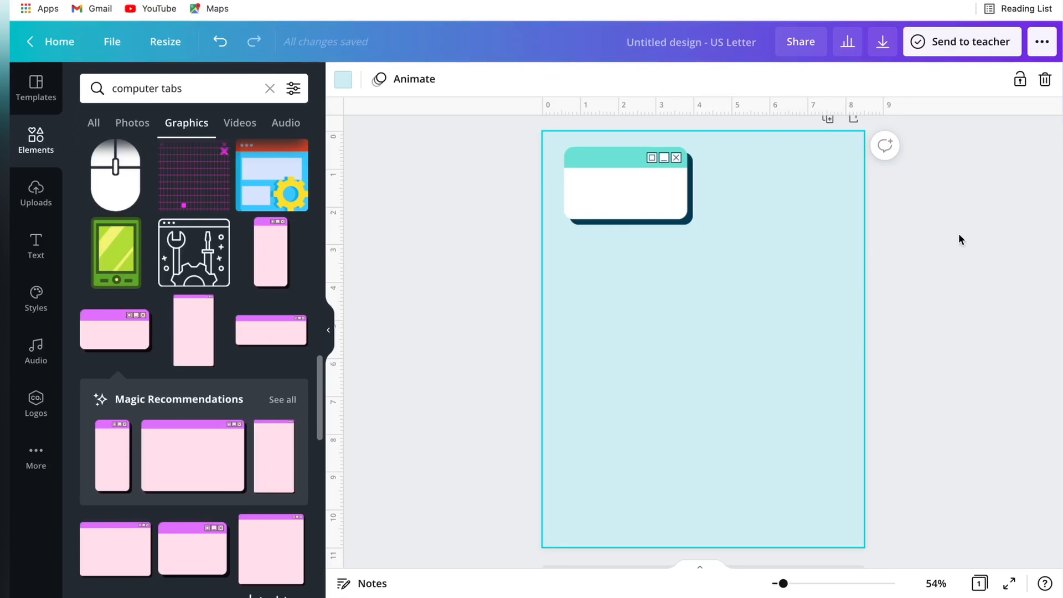
Step: Enlarge the window graphic to about 3.8 in wide and nudge it closer to the page's upper-left corner
{"action": "left_click_drag", "start_coordinate": [639, 182], "coordinate": [633, 182]}
{"action": "left_click_drag", "start_coordinate": [677, 217], "coordinate": [690, 230]}
{"action": "left_click_drag", "start_coordinate": [655, 194], "coordinate": [655, 190]}
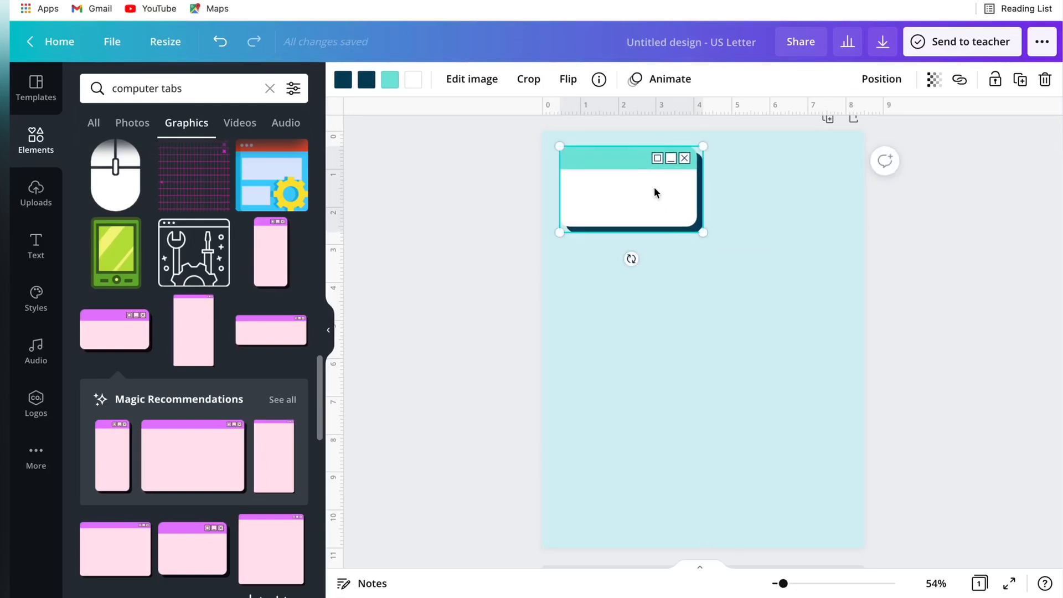
{"action": "left_click", "coordinate": [888, 283]}
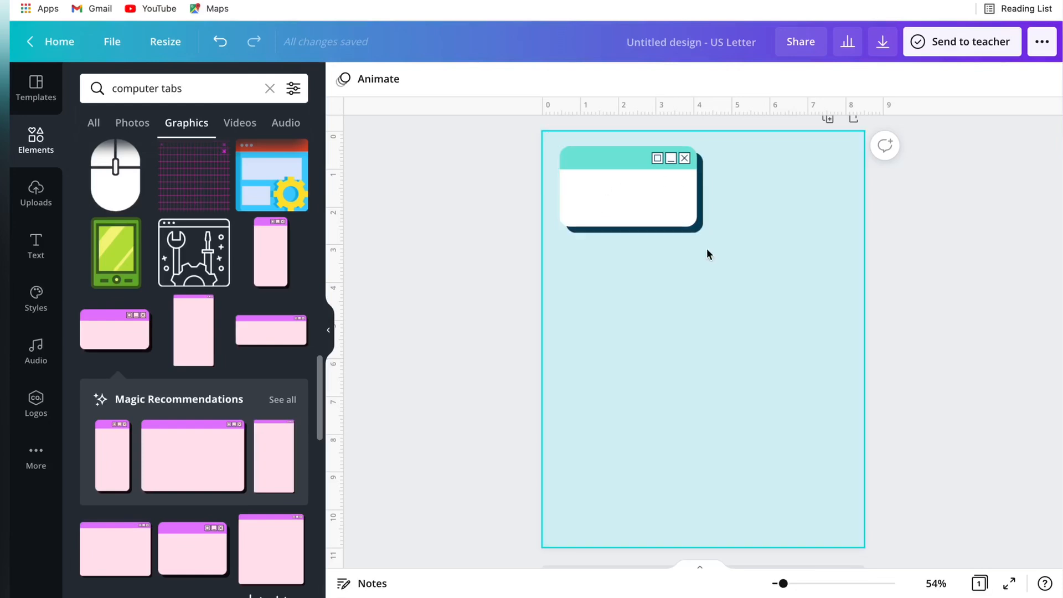
Step: Preview the page in full screen and return to the editor
{"action": "left_click", "coordinate": [329, 330]}
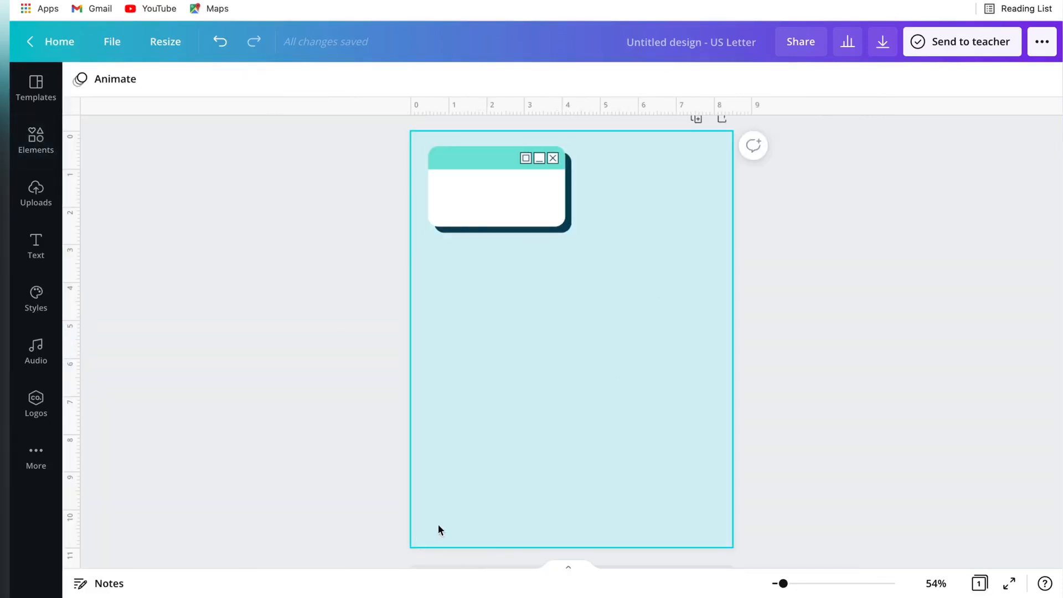
{"action": "left_click", "coordinate": [998, 591]}
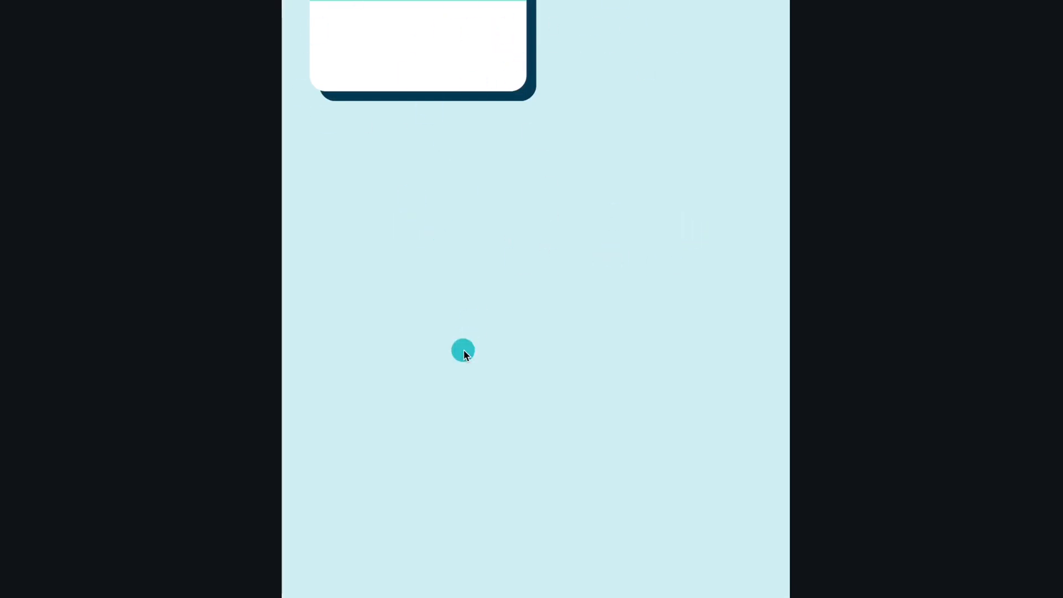
{"action": "key", "text": "Escape"}
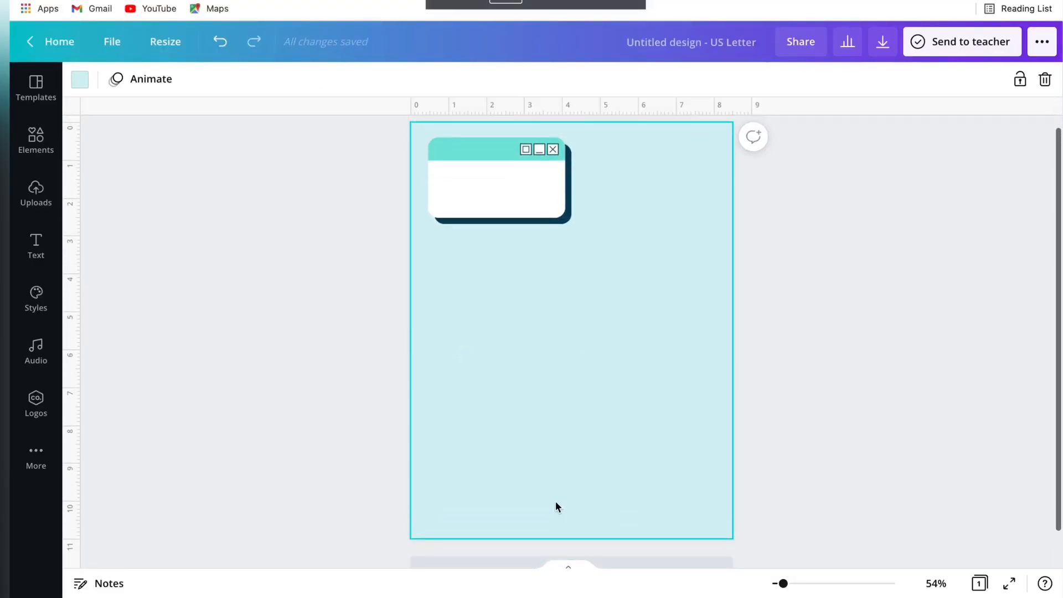
Step: Shrink the window graphic to about 3.4 in wide, keeping it in the page's upper-left corner
{"action": "left_click", "coordinate": [551, 224]}
{"action": "left_click_drag", "start_coordinate": [572, 240], "coordinate": [557, 236]}
{"action": "left_click", "coordinate": [560, 316]}
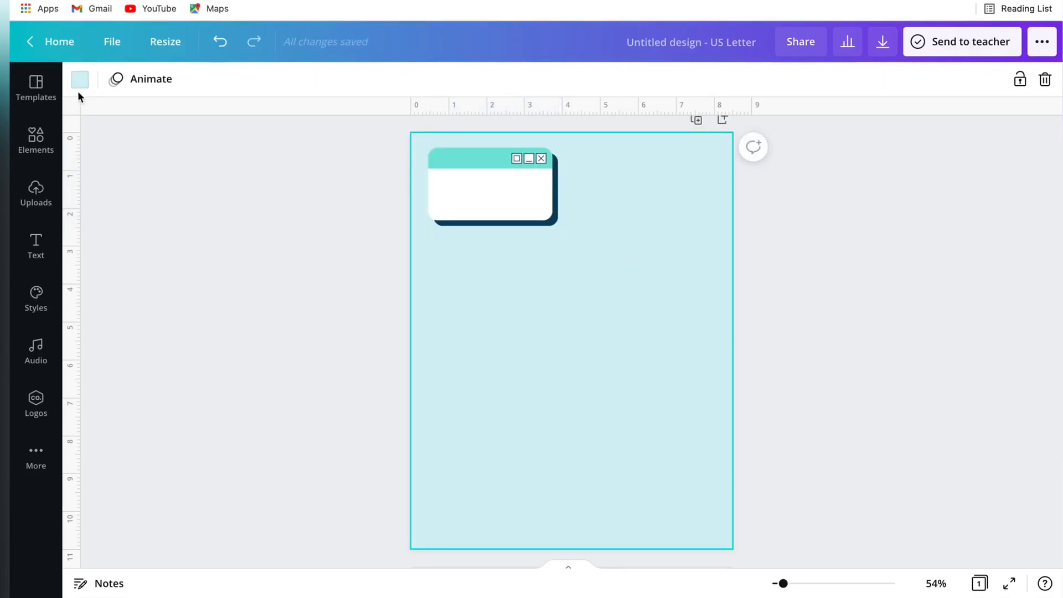
Step: Add a heading to the page with the text "Top priorities"
{"action": "left_click", "coordinate": [34, 259]}
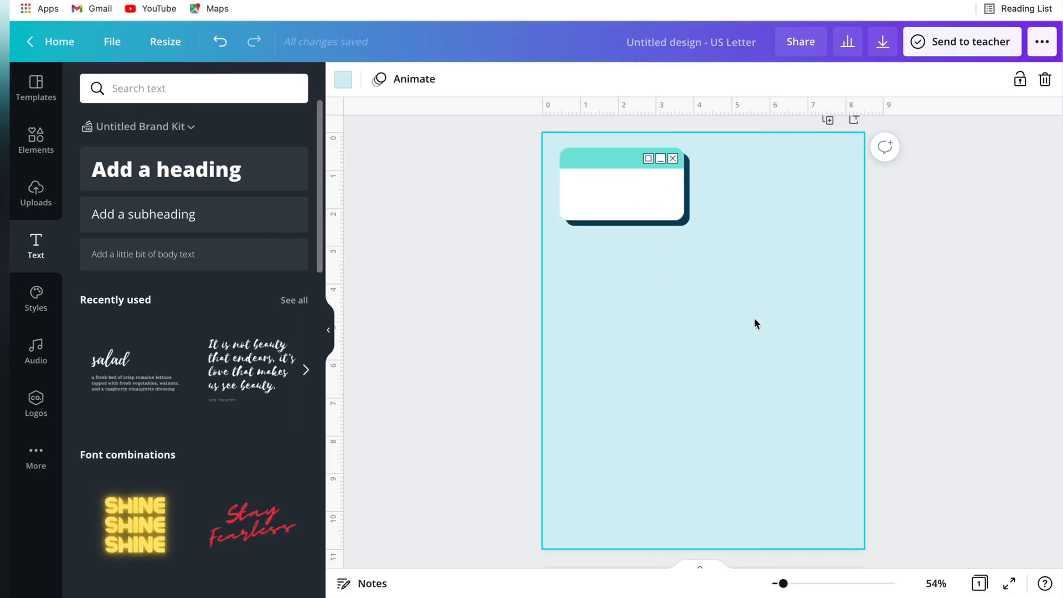
{"action": "left_click", "coordinate": [222, 171]}
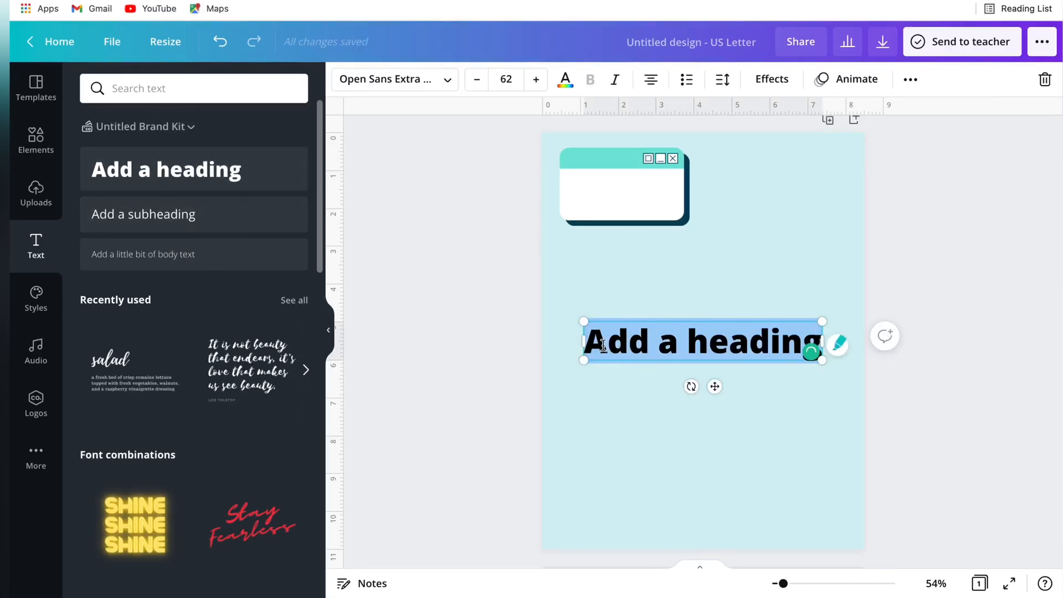
{"action": "left_click", "coordinate": [332, 334]}
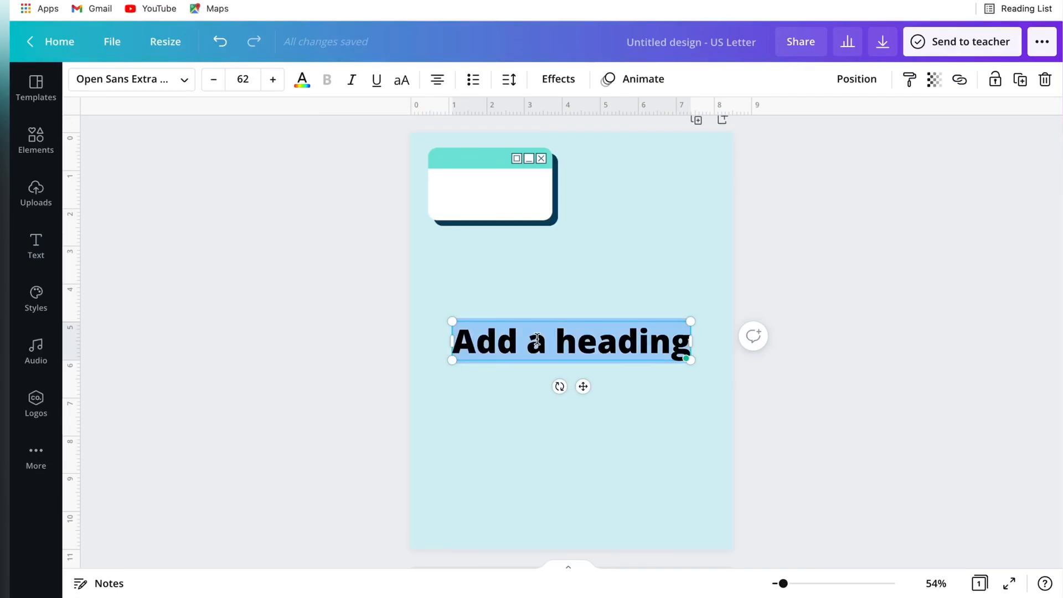
{"action": "type", "text": "To"}
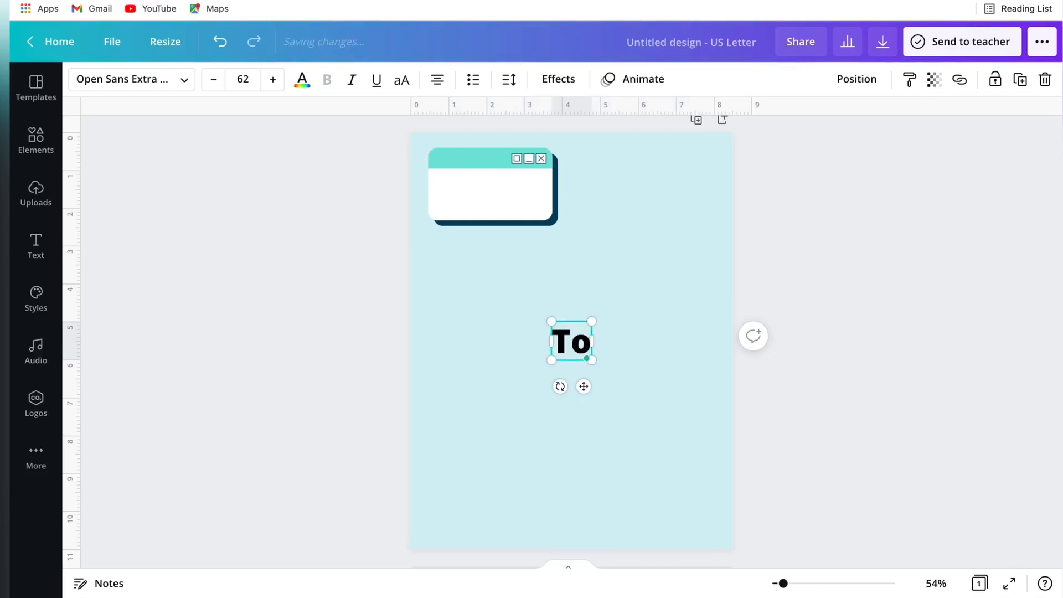
{"action": "type", "text": "p prio"}
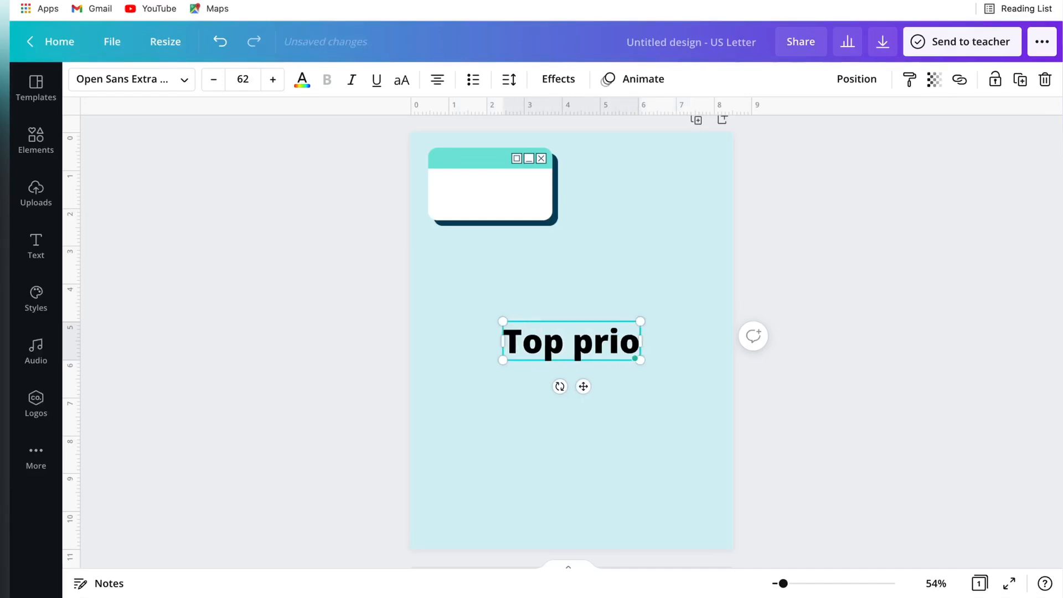
{"action": "type", "text": "rities"}
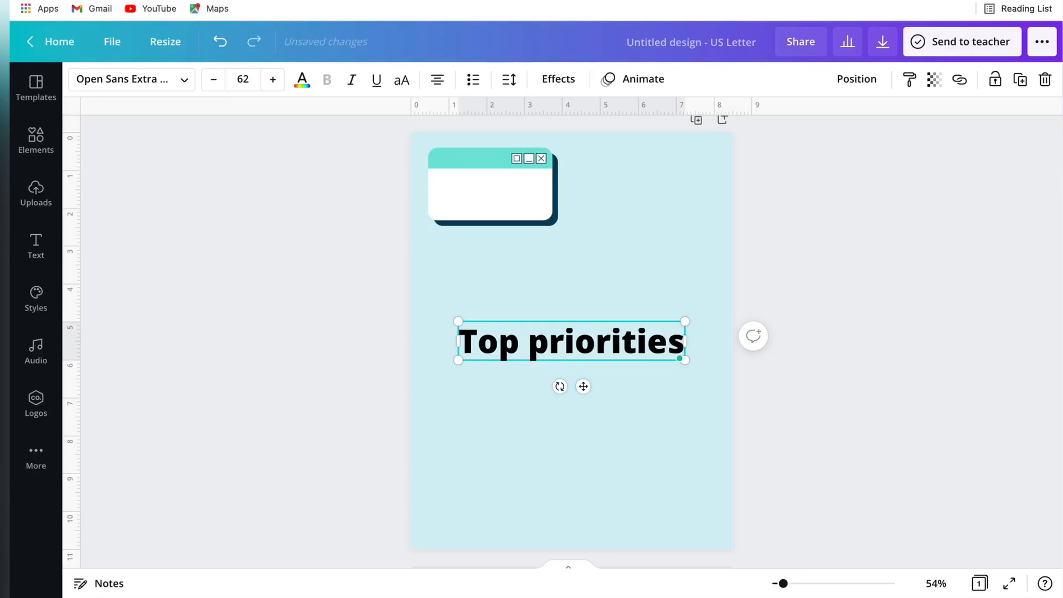
{"action": "left_click", "coordinate": [540, 458]}
Step: Set the "Top priorities" heading's text color to the document's dark navy
{"action": "left_click", "coordinate": [508, 333]}
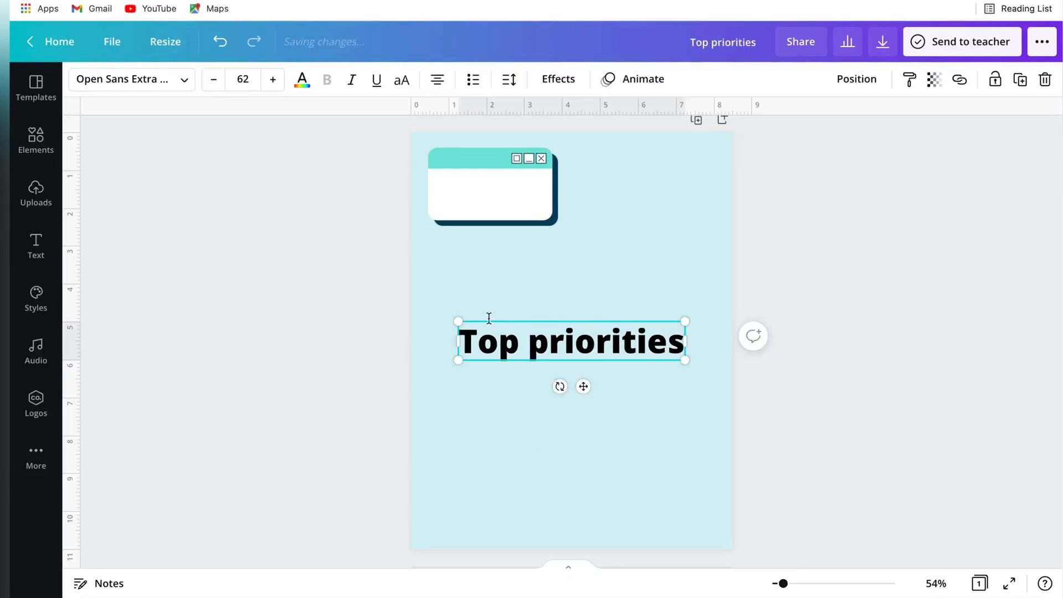
{"action": "left_click", "coordinate": [302, 80]}
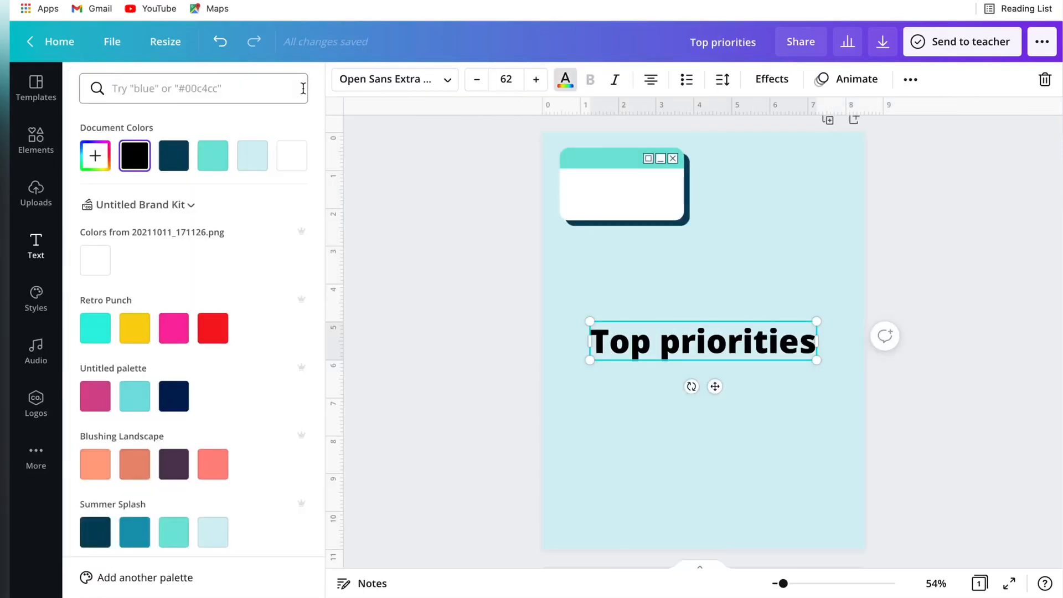
{"action": "left_click", "coordinate": [295, 158]}
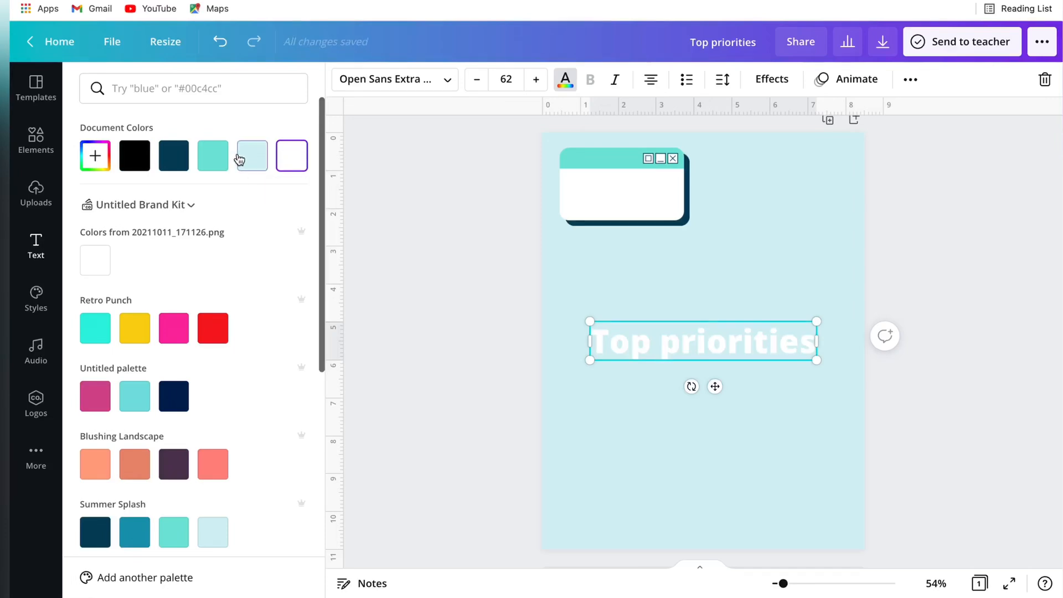
{"action": "left_click", "coordinate": [176, 162]}
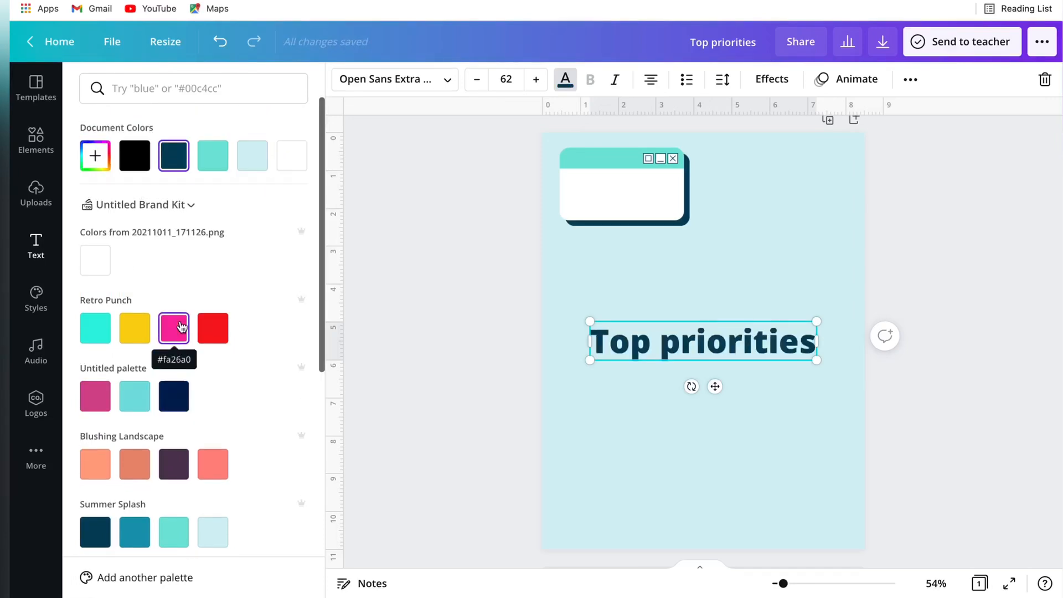
Step: Try the Gulfs Display and Armies Display fonts from the Display category on the heading
{"action": "left_click", "coordinate": [448, 84]}
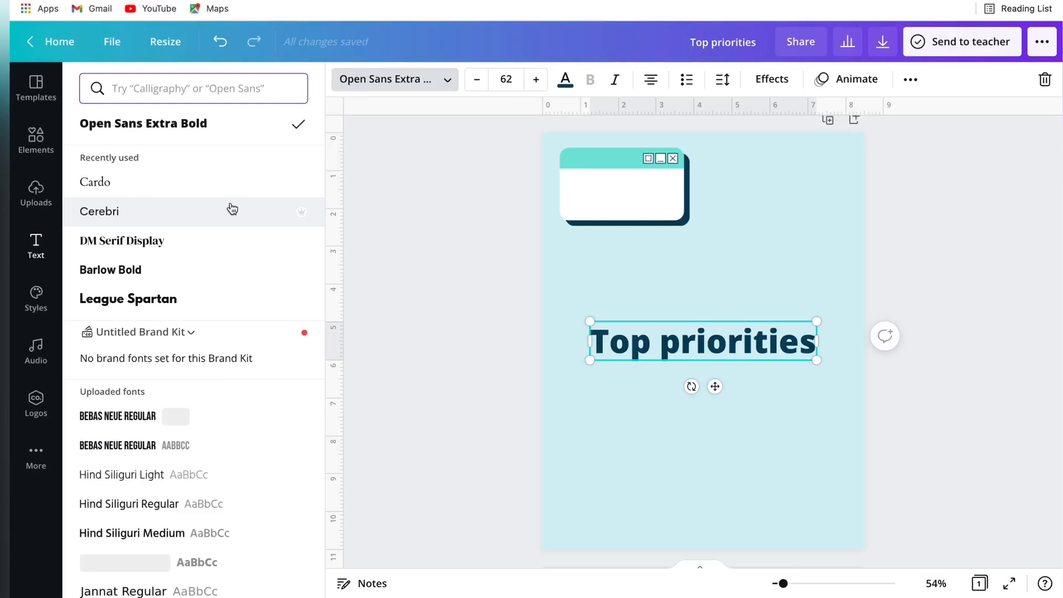
{"action": "scroll", "coordinate": [232, 208], "scroll_direction": "down", "scroll_amount": 1}
{"action": "scroll", "coordinate": [233, 209], "scroll_direction": "up", "scroll_amount": 1}
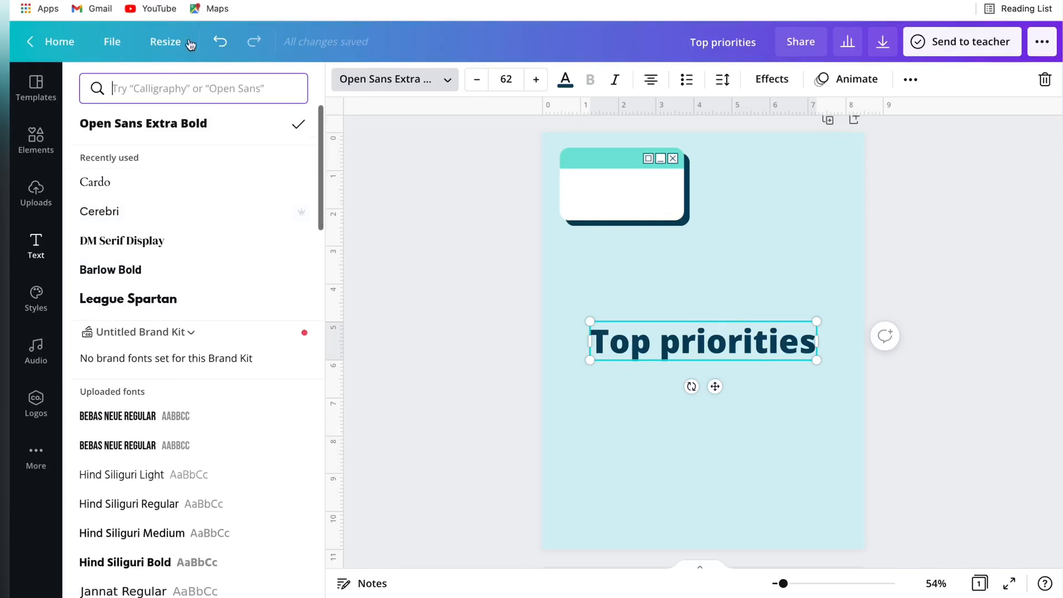
{"action": "left_click", "coordinate": [174, 75]}
{"action": "scroll", "coordinate": [194, 124], "scroll_direction": "right", "scroll_amount": 3}
{"action": "left_click", "coordinate": [192, 125]}
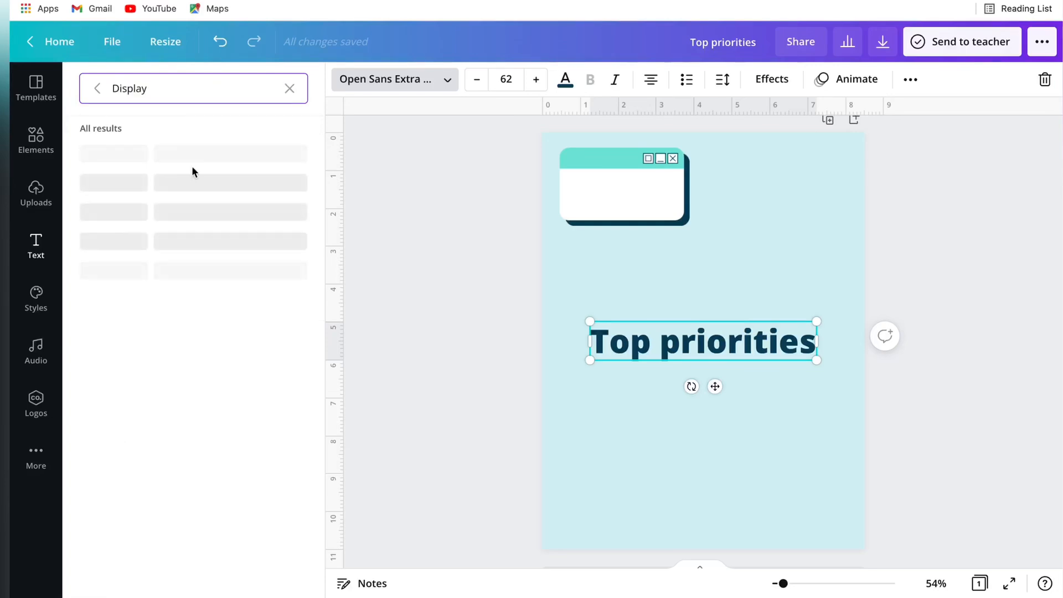
{"action": "left_click", "coordinate": [175, 190]}
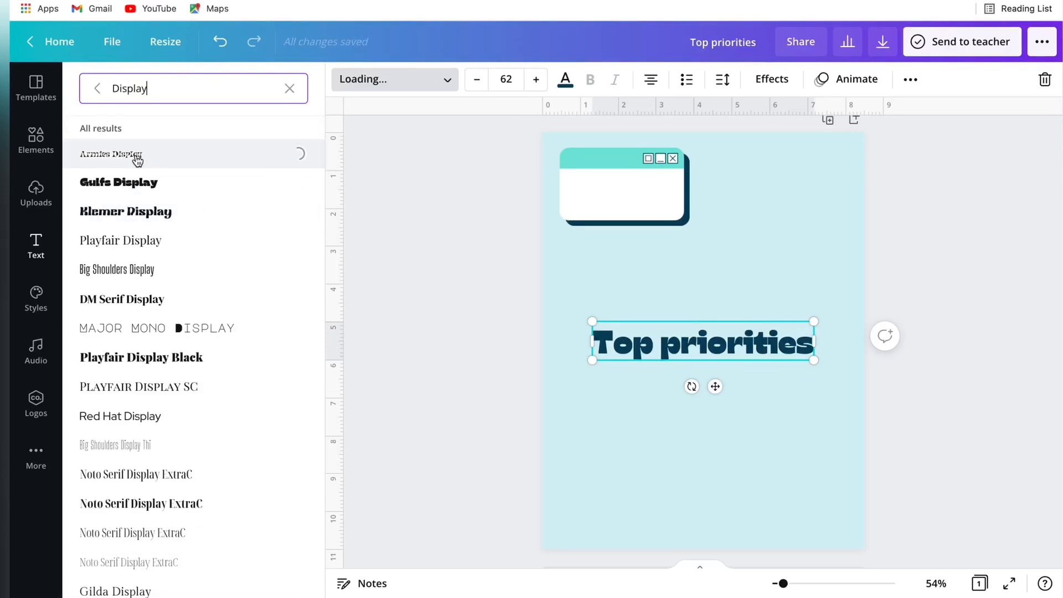
{"action": "left_click", "coordinate": [91, 93]}
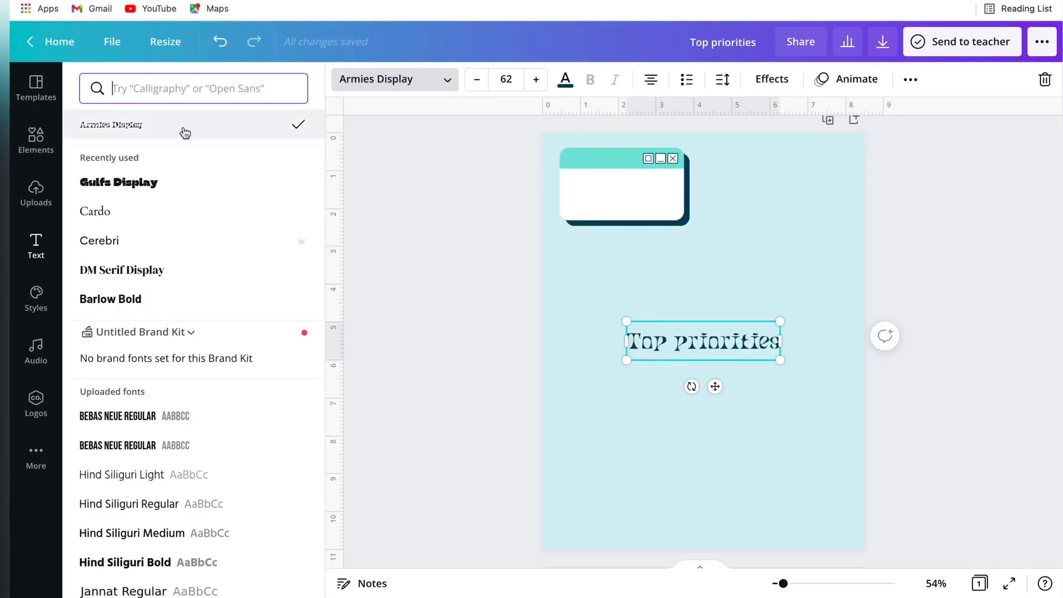
Step: Browse the Fun font category, trying Funtastic, and set the "Top priorities" heading's font to More Sugar
{"action": "left_click", "coordinate": [168, 90]}
{"action": "scroll", "coordinate": [188, 124], "scroll_direction": "right", "scroll_amount": 15}
{"action": "scroll", "coordinate": [187, 125], "scroll_direction": "right", "scroll_amount": 5}
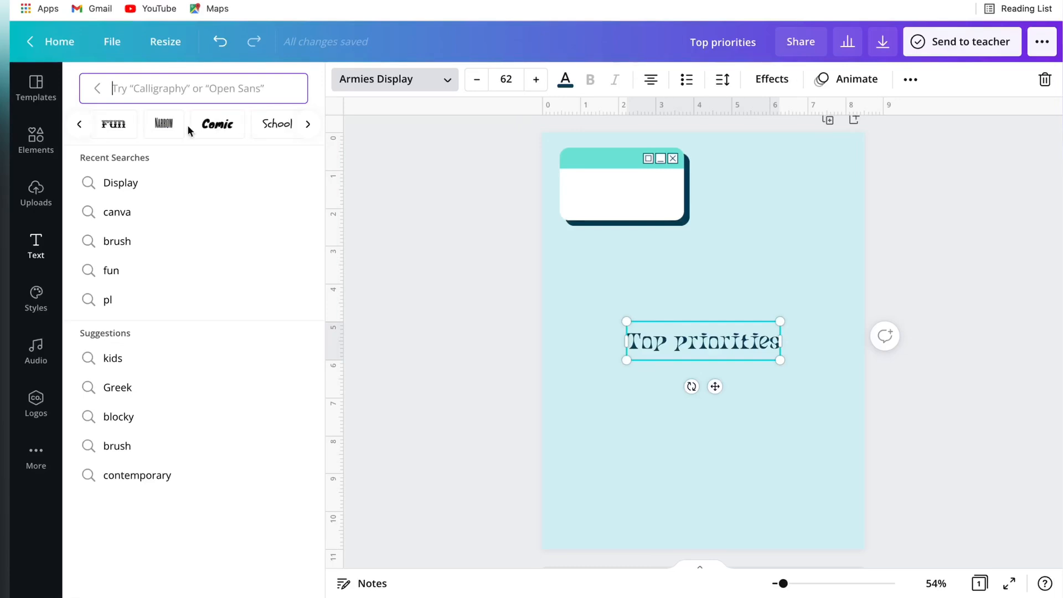
{"action": "left_click", "coordinate": [111, 124]}
{"action": "left_click", "coordinate": [152, 154]}
{"action": "scroll", "coordinate": [281, 378], "scroll_direction": "down", "scroll_amount": 5}
{"action": "scroll", "coordinate": [281, 377], "scroll_direction": "down", "scroll_amount": 3}
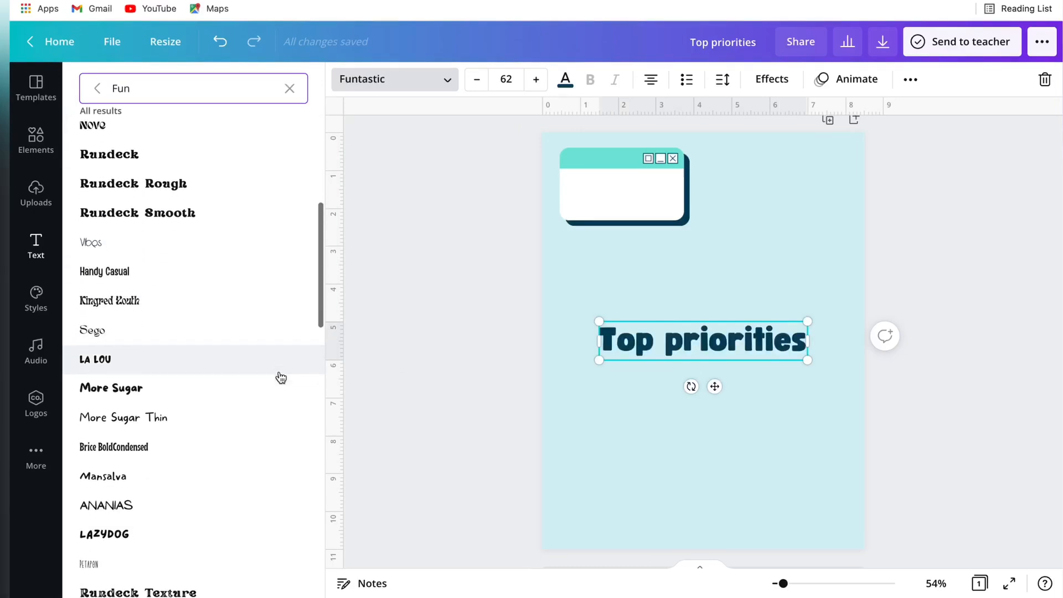
{"action": "left_click", "coordinate": [171, 186]}
{"action": "scroll", "coordinate": [168, 277], "scroll_direction": "down", "scroll_amount": 2}
{"action": "left_click", "coordinate": [166, 279]}
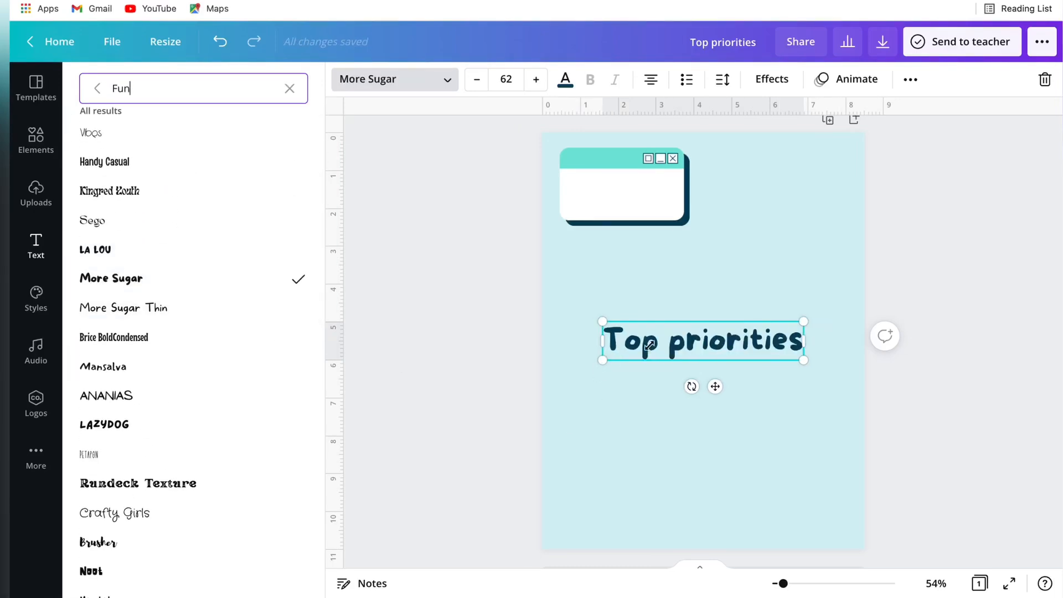
Step: Shrink the "Top priorities" heading to about font size 38 and move it onto the window graphic
{"action": "left_click_drag", "start_coordinate": [603, 360], "coordinate": [664, 381]}
{"action": "left_click", "coordinate": [657, 394]}
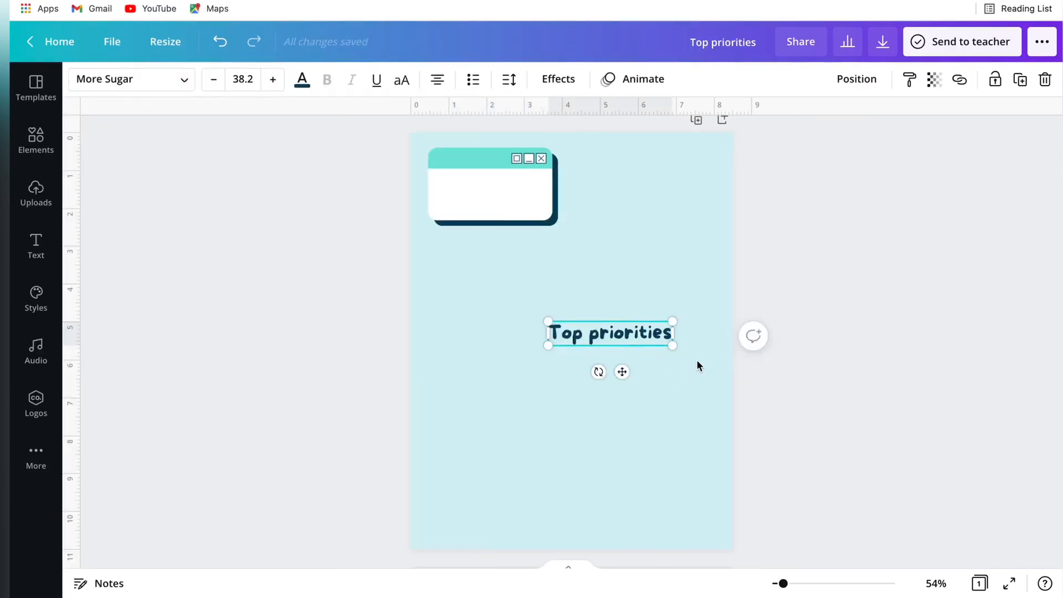
{"action": "left_click_drag", "start_coordinate": [619, 343], "coordinate": [478, 185]}
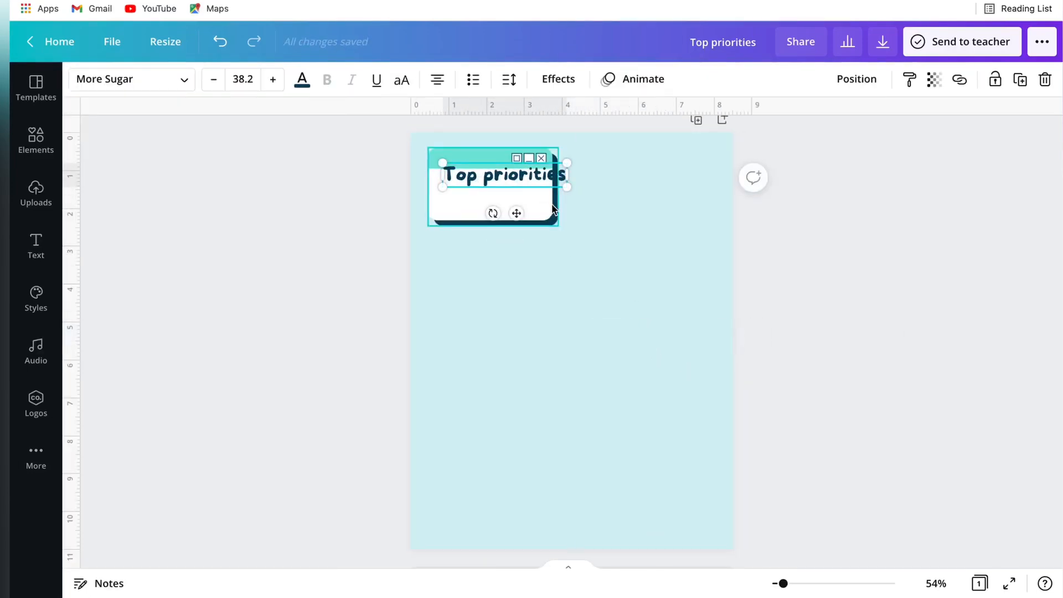
Step: Fit the "Top priorities" heading into the window graphic's teal title bar and set its font size to 18
{"action": "left_click_drag", "start_coordinate": [864, 583], "coordinate": [809, 583]}
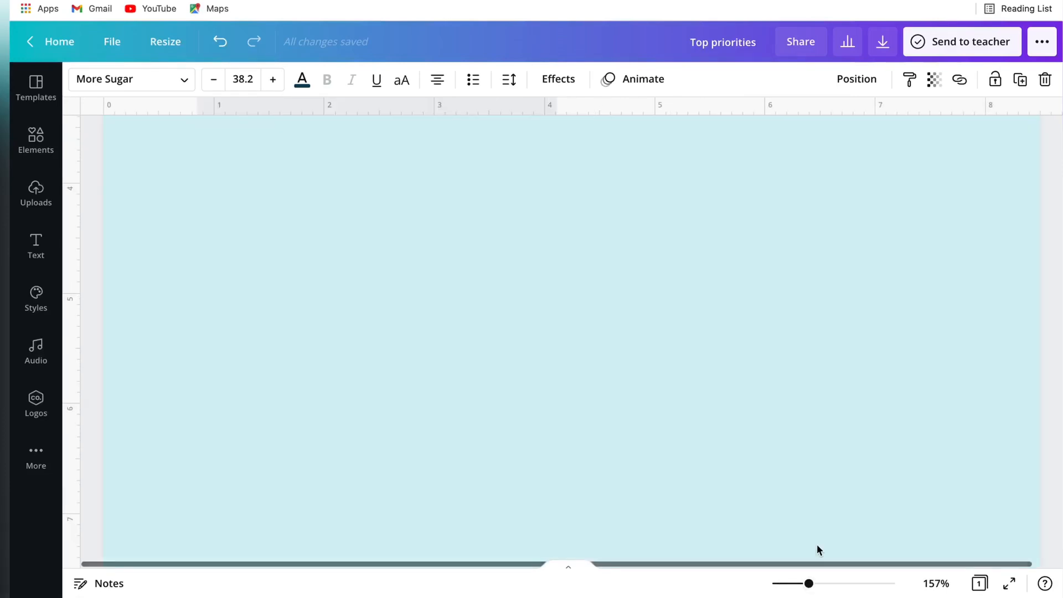
{"action": "scroll", "coordinate": [816, 543], "scroll_direction": "up", "scroll_amount": 5}
{"action": "scroll", "coordinate": [714, 510], "scroll_direction": "up", "scroll_amount": 2}
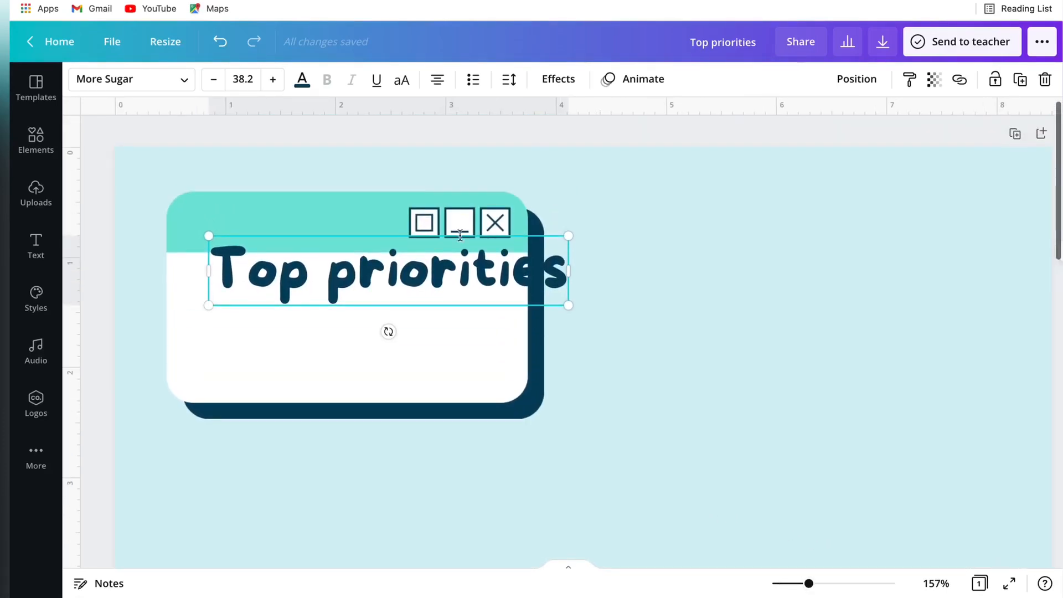
{"action": "left_click_drag", "start_coordinate": [569, 305], "coordinate": [331, 223]}
{"action": "left_click", "coordinate": [710, 235]}
{"action": "left_click", "coordinate": [243, 78]}
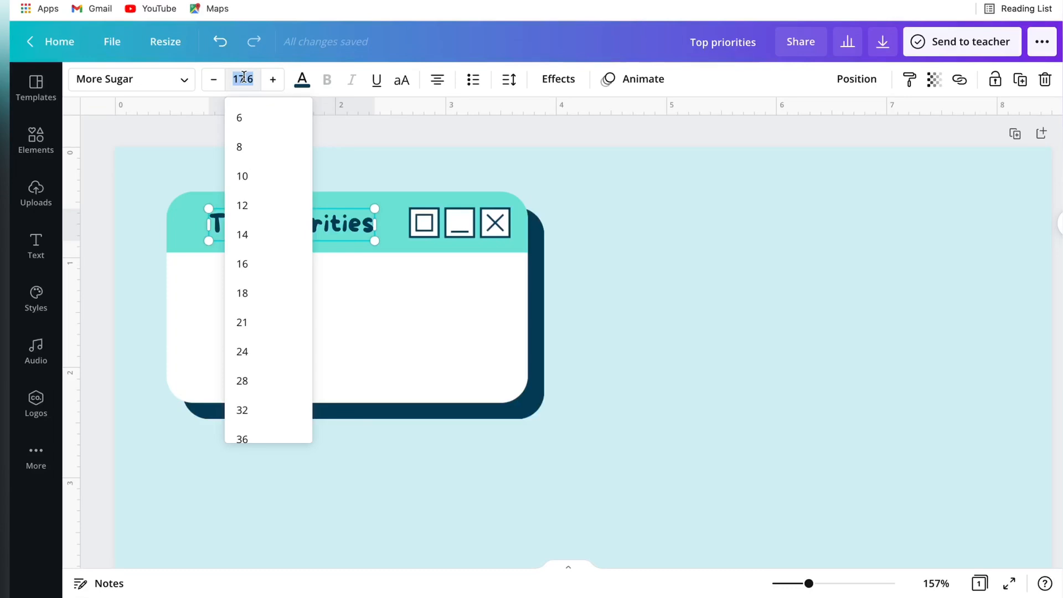
{"action": "type", "text": "18"}
{"action": "key", "text": "Return"}
{"action": "left_click", "coordinate": [586, 347]}
Step: Add the nearly square pink window graphic from the "computer tabs" results and place it below the "Top priorities" window
{"action": "scroll", "coordinate": [587, 348], "scroll_direction": "down", "scroll_amount": 2}
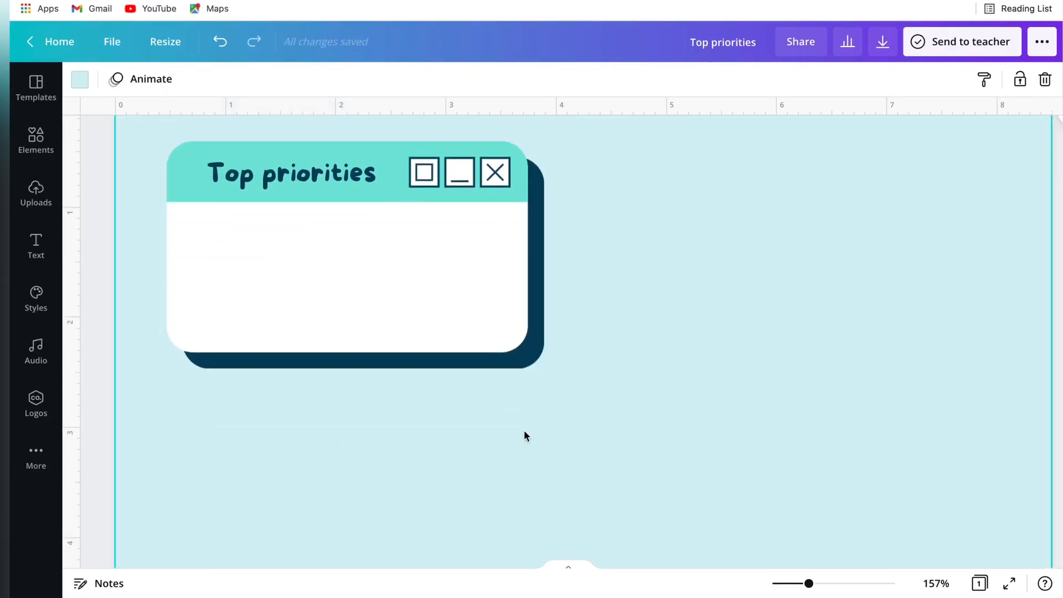
{"action": "scroll", "coordinate": [699, 325], "scroll_direction": "right", "scroll_amount": 2}
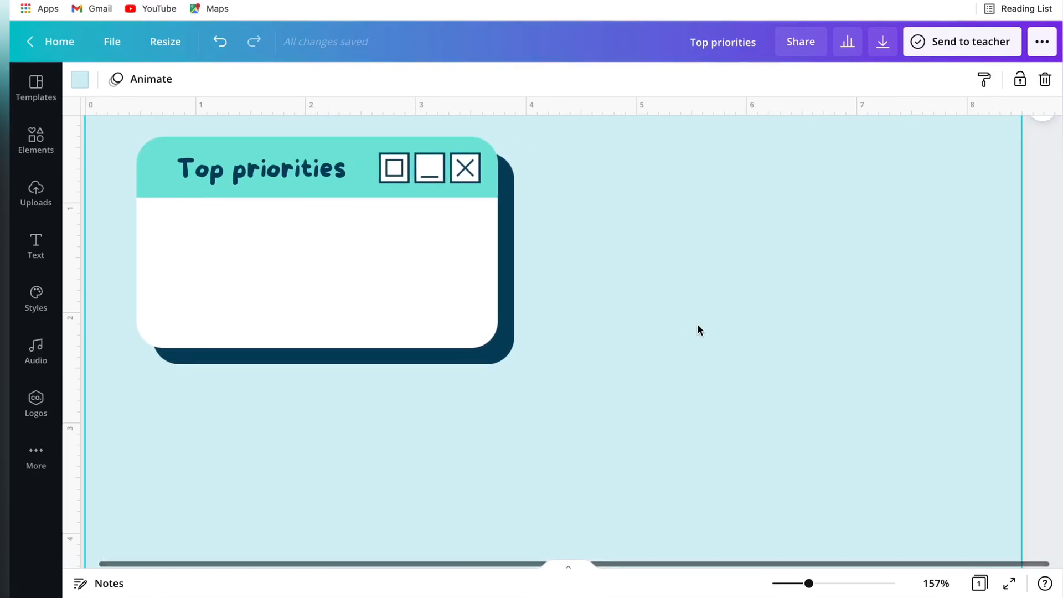
{"action": "scroll", "coordinate": [675, 174], "scroll_direction": "up", "scroll_amount": 1}
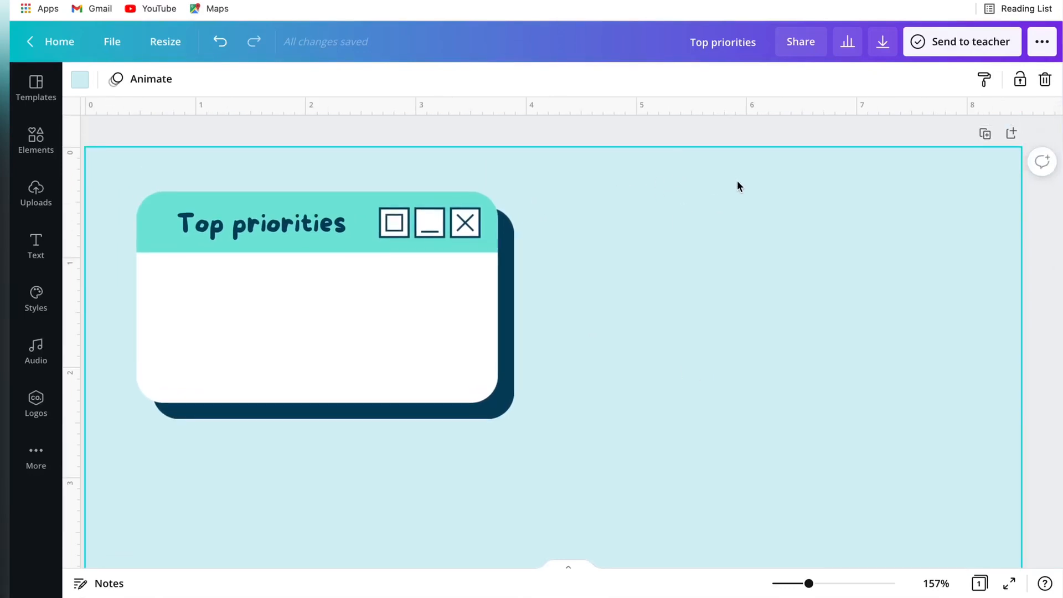
{"action": "left_click", "coordinate": [22, 142]}
{"action": "scroll", "coordinate": [134, 282], "scroll_direction": "down", "scroll_amount": 3}
{"action": "scroll", "coordinate": [134, 287], "scroll_direction": "up", "scroll_amount": 3}
{"action": "scroll", "coordinate": [135, 288], "scroll_direction": "down", "scroll_amount": 8}
{"action": "scroll", "coordinate": [135, 292], "scroll_direction": "down", "scroll_amount": 1}
{"action": "scroll", "coordinate": [135, 289], "scroll_direction": "up", "scroll_amount": 5}
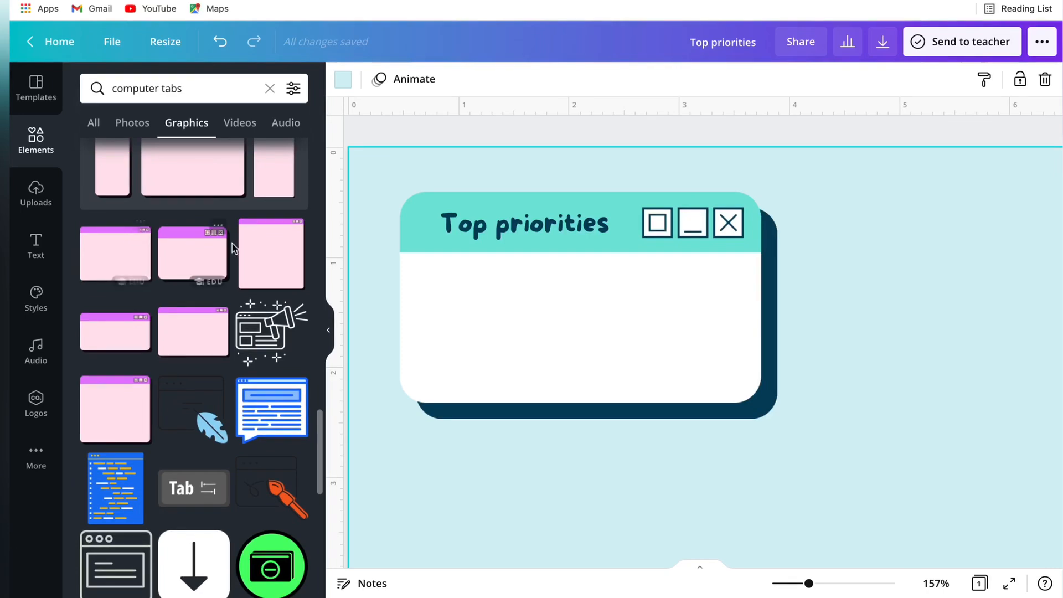
{"action": "left_click", "coordinate": [255, 254]}
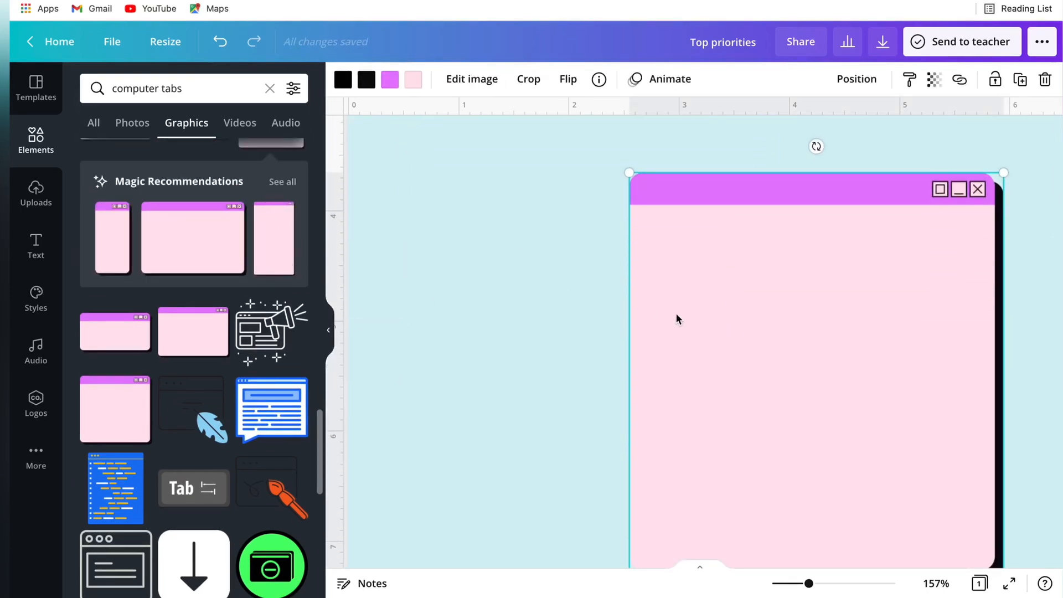
{"action": "scroll", "coordinate": [677, 320], "scroll_direction": "up", "scroll_amount": 3}
{"action": "left_click_drag", "start_coordinate": [700, 373], "coordinate": [491, 269]}
Step: Recolor the new window graphic with the document's dark navy outline and shadow, white body and teal title bar
{"action": "left_click", "coordinate": [343, 80]}
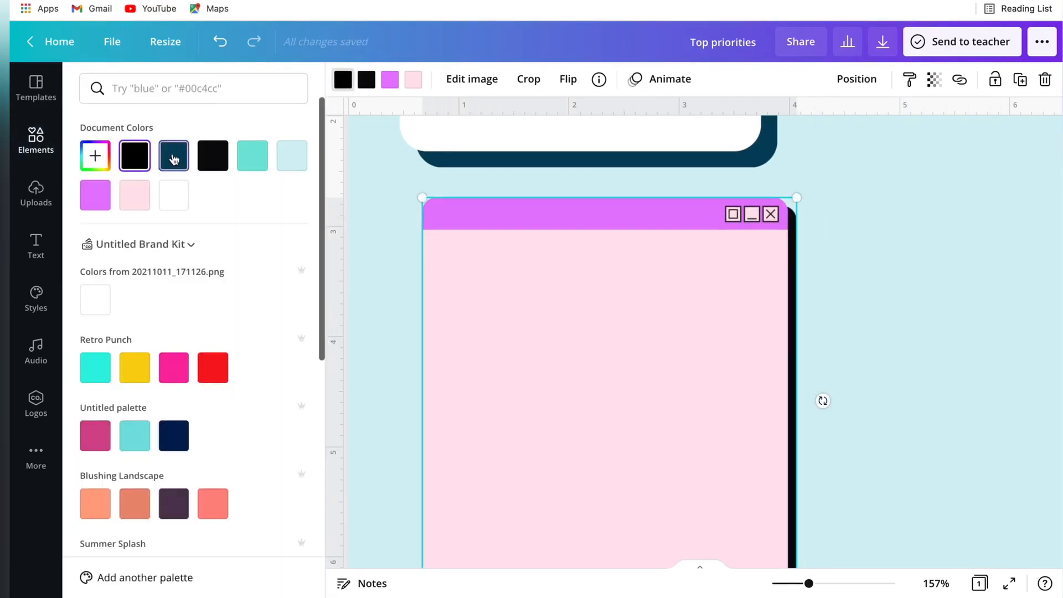
{"action": "left_click", "coordinate": [174, 158]}
{"action": "left_click", "coordinate": [366, 80]}
{"action": "left_click", "coordinate": [174, 155]}
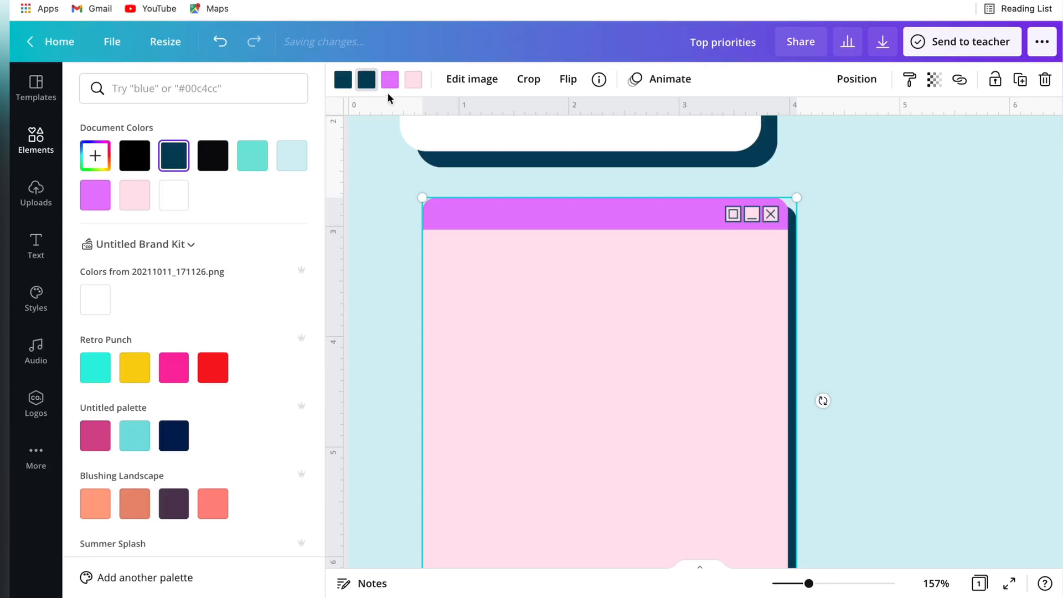
{"action": "left_click", "coordinate": [412, 80]}
{"action": "left_click", "coordinate": [174, 194]}
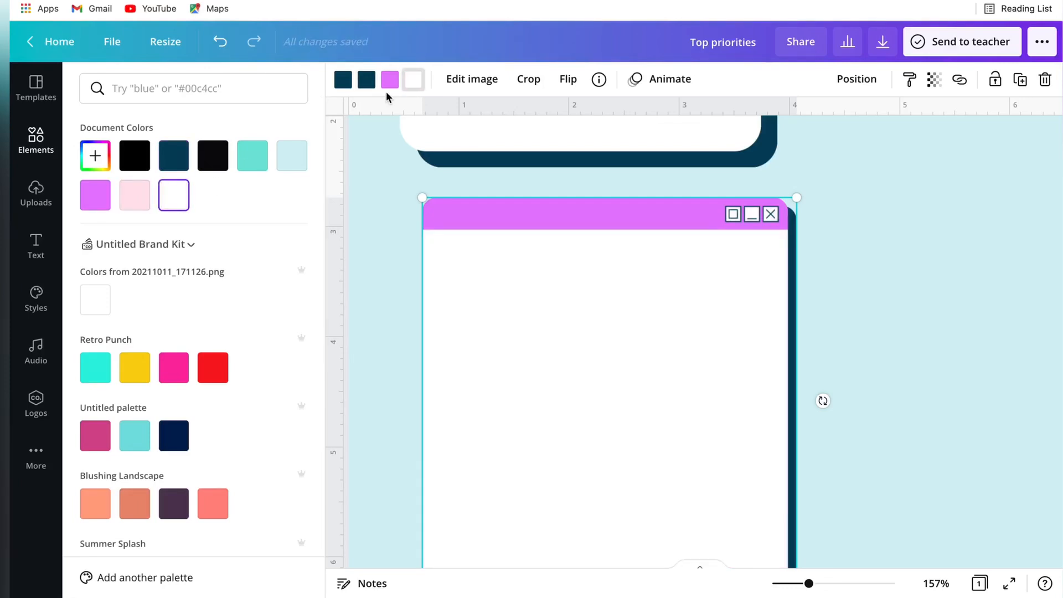
{"action": "left_click", "coordinate": [391, 81]}
{"action": "left_click", "coordinate": [252, 155]}
{"action": "left_click", "coordinate": [389, 264]}
Step: Align the square window graphic under the "Top priorities" window, matching its width of about 3.4 in
{"action": "scroll", "coordinate": [390, 265], "scroll_direction": "up", "scroll_amount": 1}
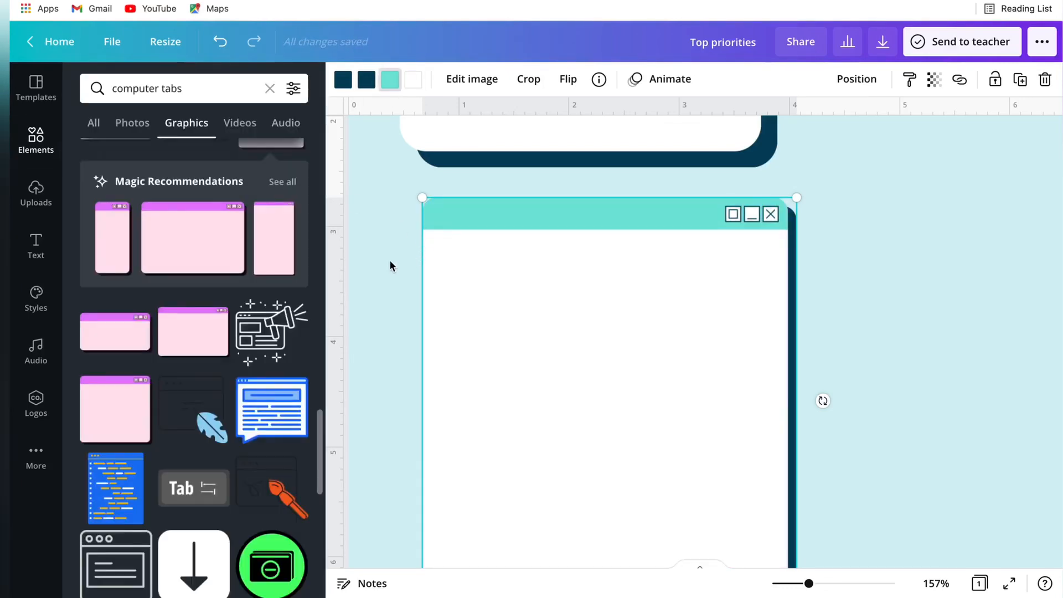
{"action": "scroll", "coordinate": [390, 266], "scroll_direction": "up", "scroll_amount": 3}
{"action": "scroll", "coordinate": [390, 266], "scroll_direction": "down", "scroll_amount": 2}
{"action": "left_click", "coordinate": [593, 392]}
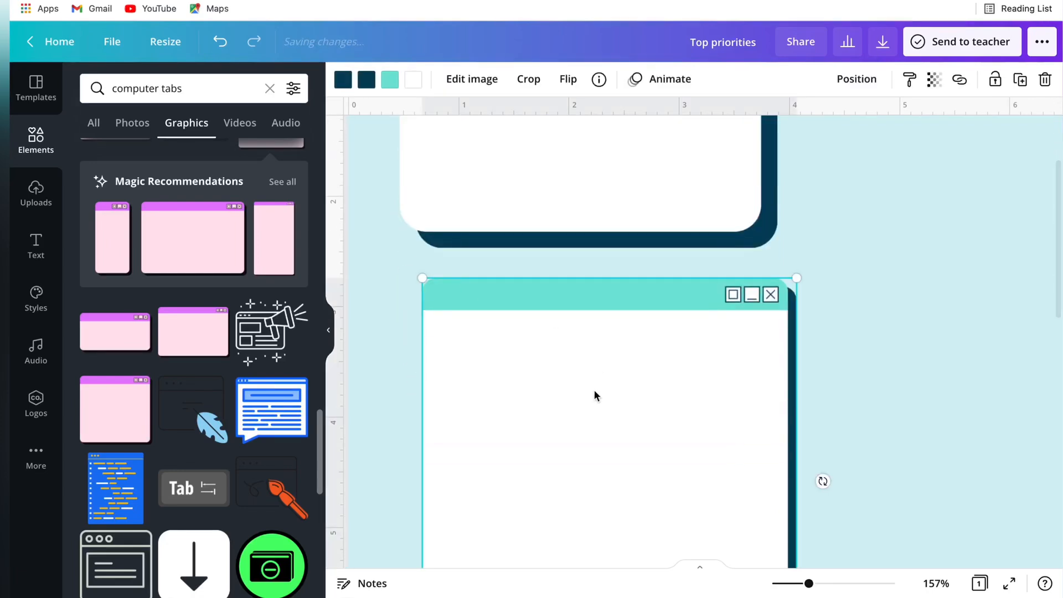
{"action": "left_click", "coordinate": [330, 335]}
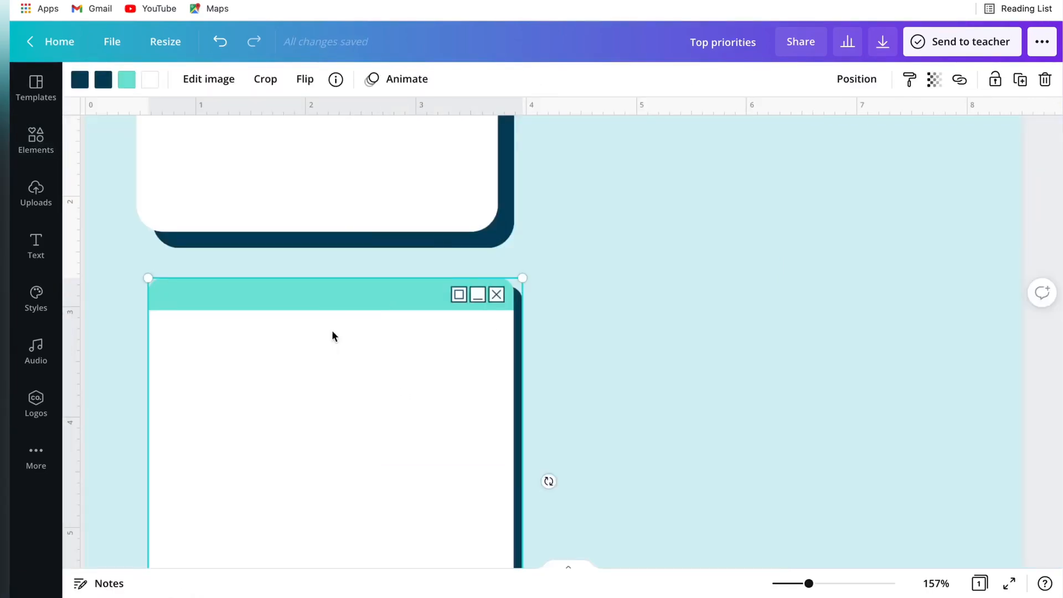
{"action": "left_click_drag", "start_coordinate": [809, 585], "coordinate": [782, 584]}
{"action": "left_click", "coordinate": [859, 354]}
{"action": "left_click", "coordinate": [503, 329]}
{"action": "left_click_drag", "start_coordinate": [503, 325], "coordinate": [500, 327]}
{"action": "left_click", "coordinate": [591, 354]}
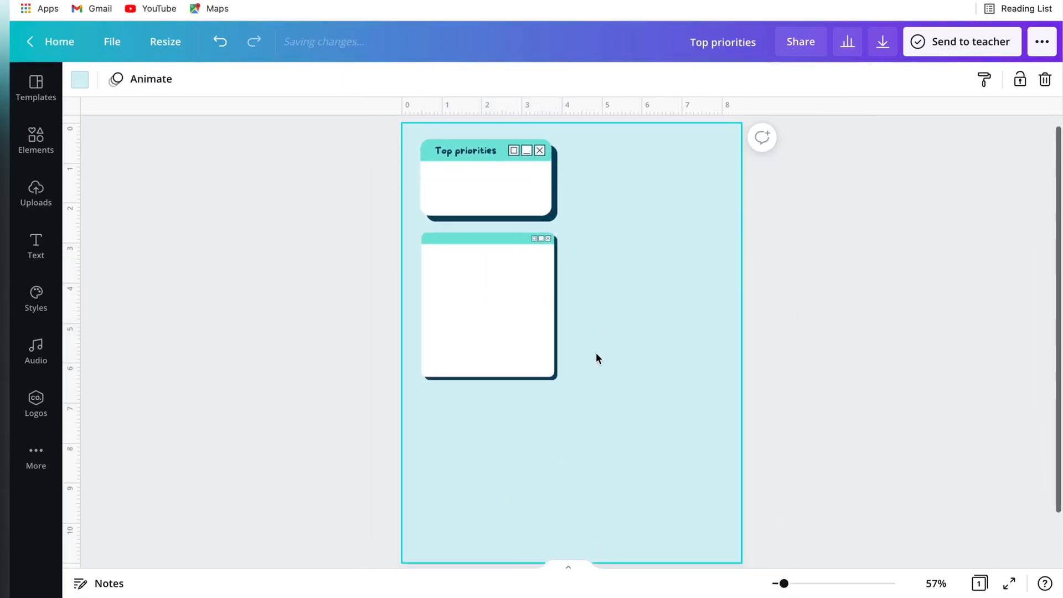
{"action": "left_click", "coordinate": [548, 379]}
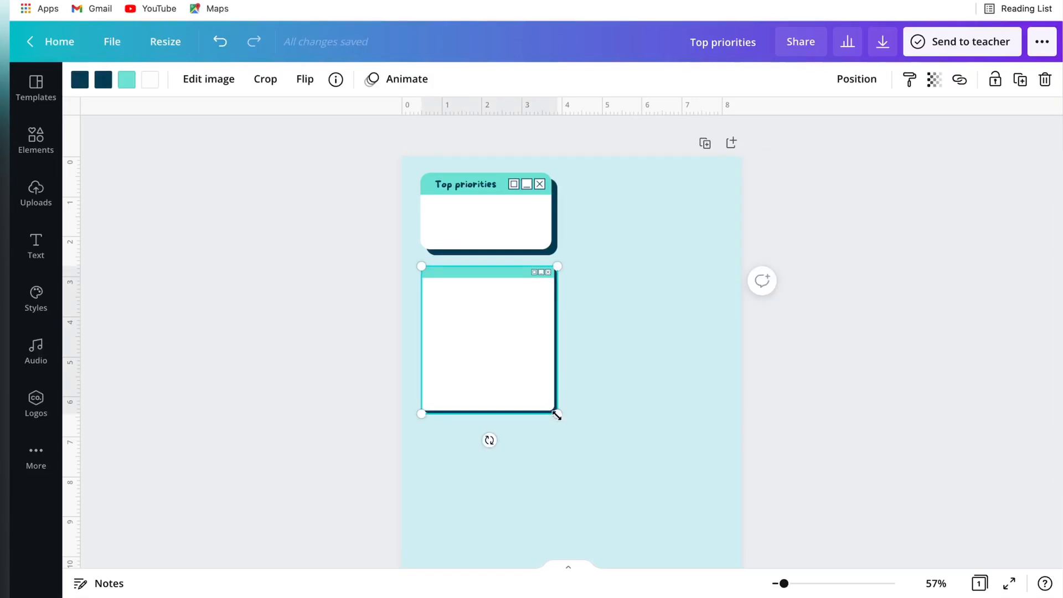
{"action": "left_click_drag", "start_coordinate": [557, 419], "coordinate": [554, 418]}
{"action": "left_click", "coordinate": [626, 410]}
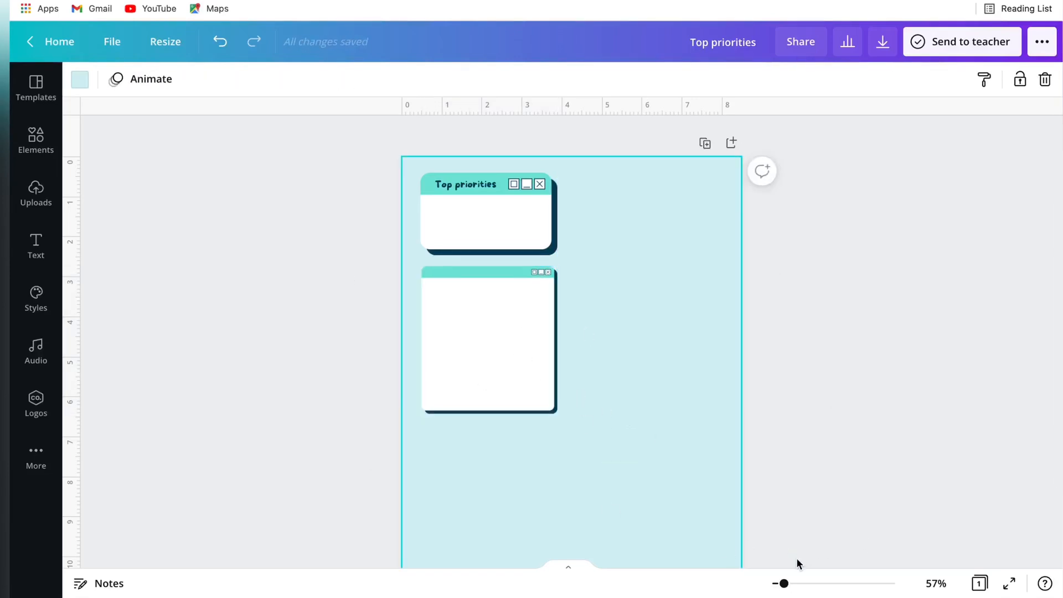
Step: Duplicate the "Top priorities" heading and change the copy's text to "Today's Schedule"
{"action": "left_click_drag", "start_coordinate": [784, 583], "coordinate": [816, 583]}
{"action": "scroll", "coordinate": [737, 504], "scroll_direction": "up", "scroll_amount": 1}
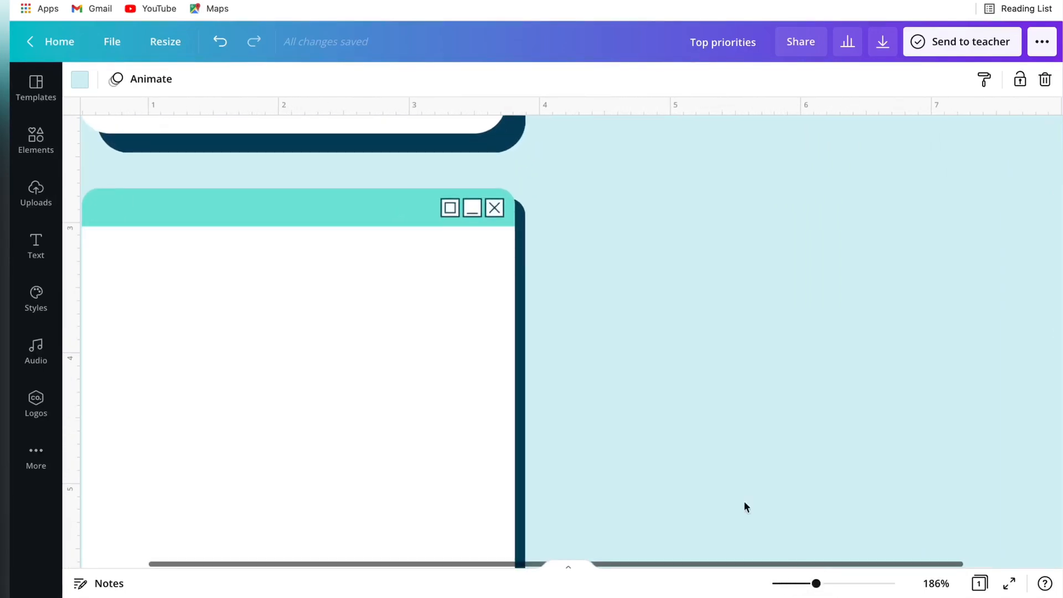
{"action": "scroll", "coordinate": [680, 451], "scroll_direction": "left", "scroll_amount": 2}
{"action": "scroll", "coordinate": [676, 445], "scroll_direction": "up", "scroll_amount": 3}
{"action": "scroll", "coordinate": [538, 371], "scroll_direction": "up", "scroll_amount": 3}
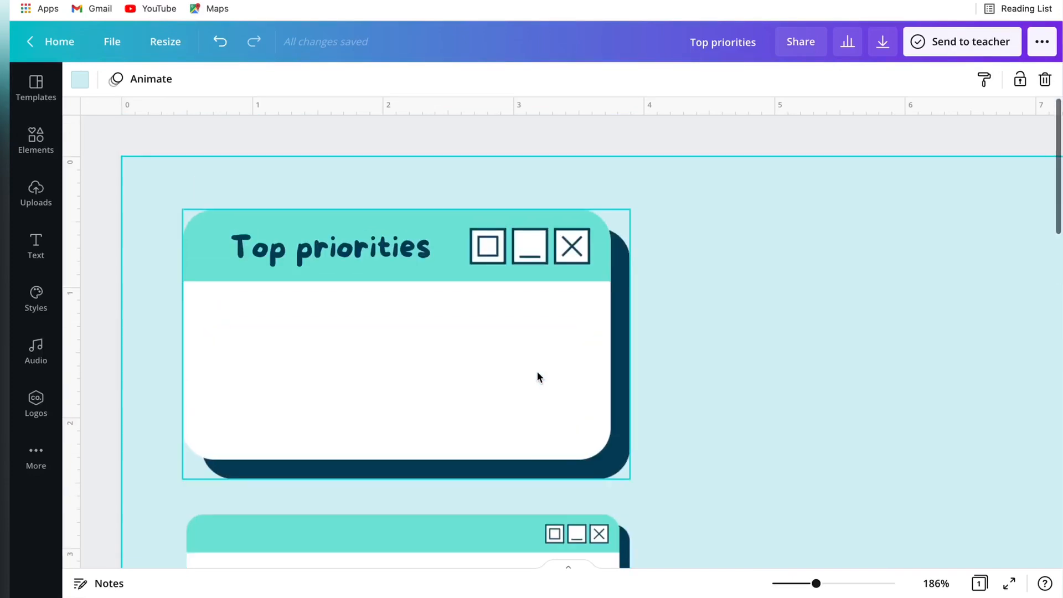
{"action": "left_click", "coordinate": [358, 253]}
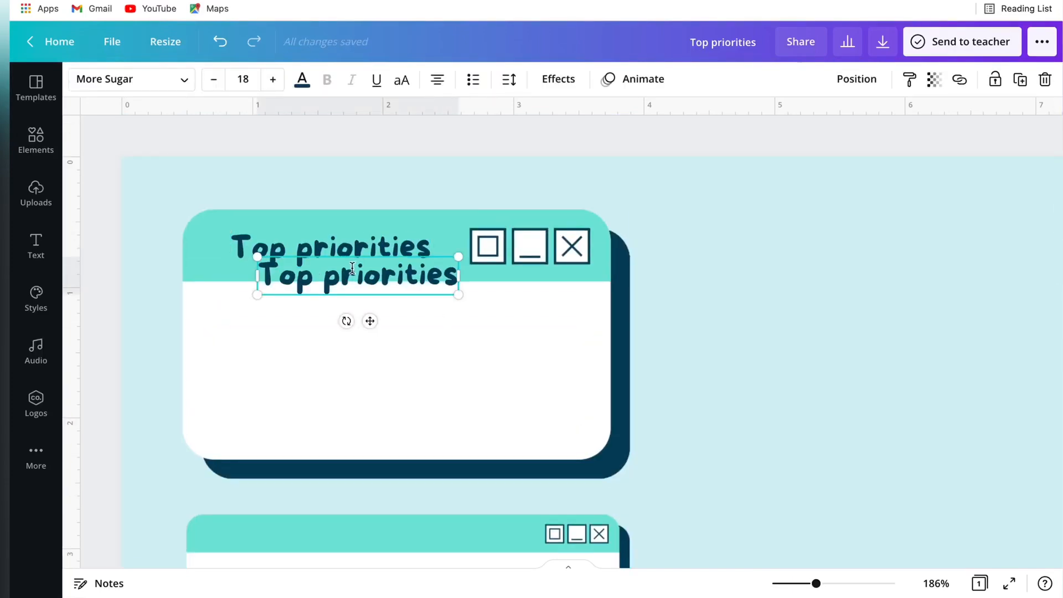
{"action": "double_click", "coordinate": [352, 268]}
{"action": "type", "text": "Today's"}
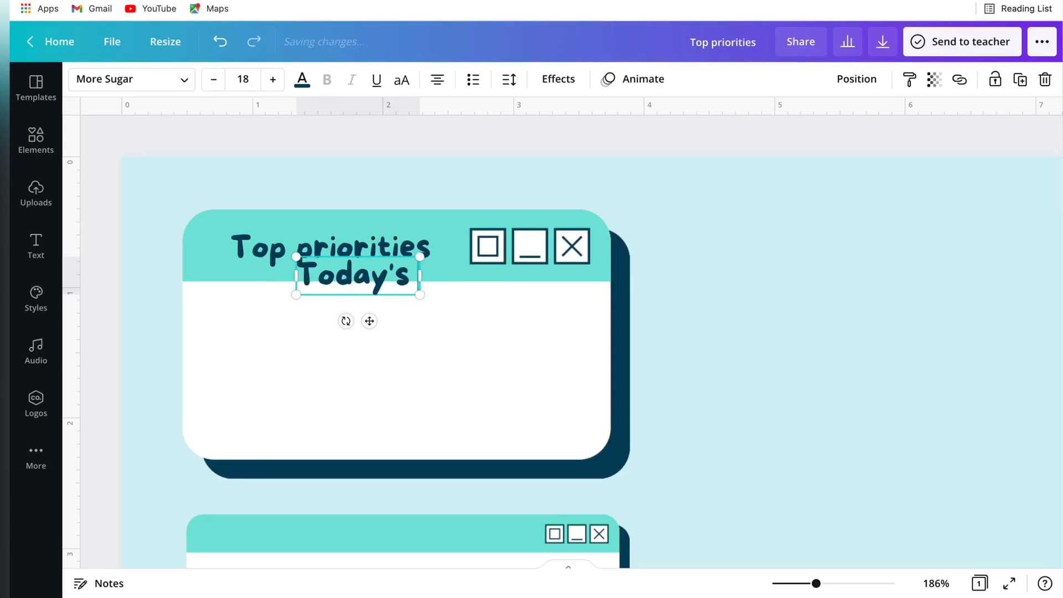
{"action": "type", "text": " Sche"}
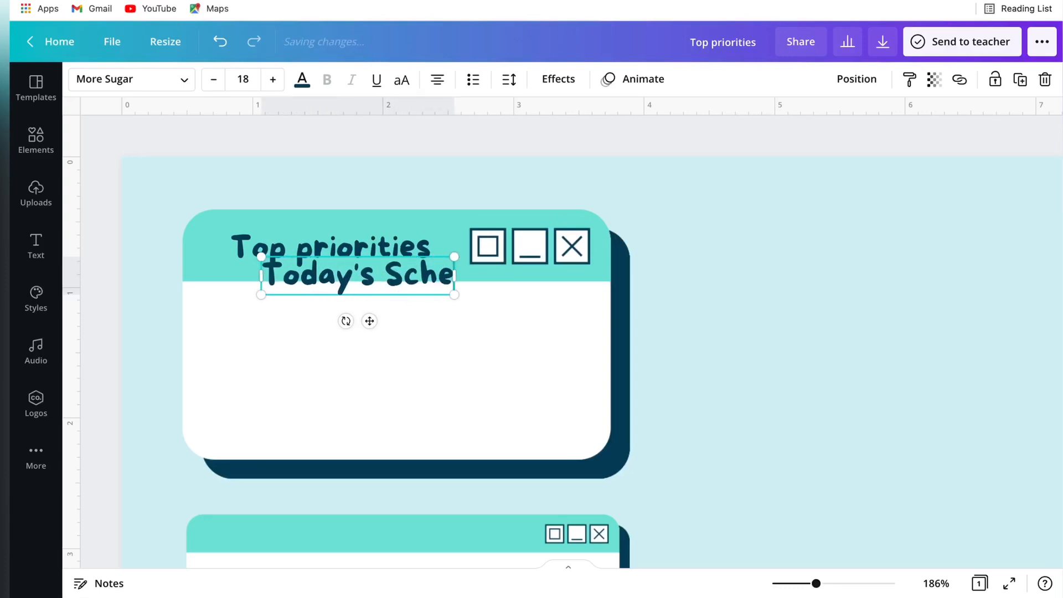
{"action": "type", "text": "dule"}
Step: Move the "Today's Schedule" heading into the title bar of the second window graphic
{"action": "scroll", "coordinate": [625, 393], "scroll_direction": "down", "scroll_amount": 3}
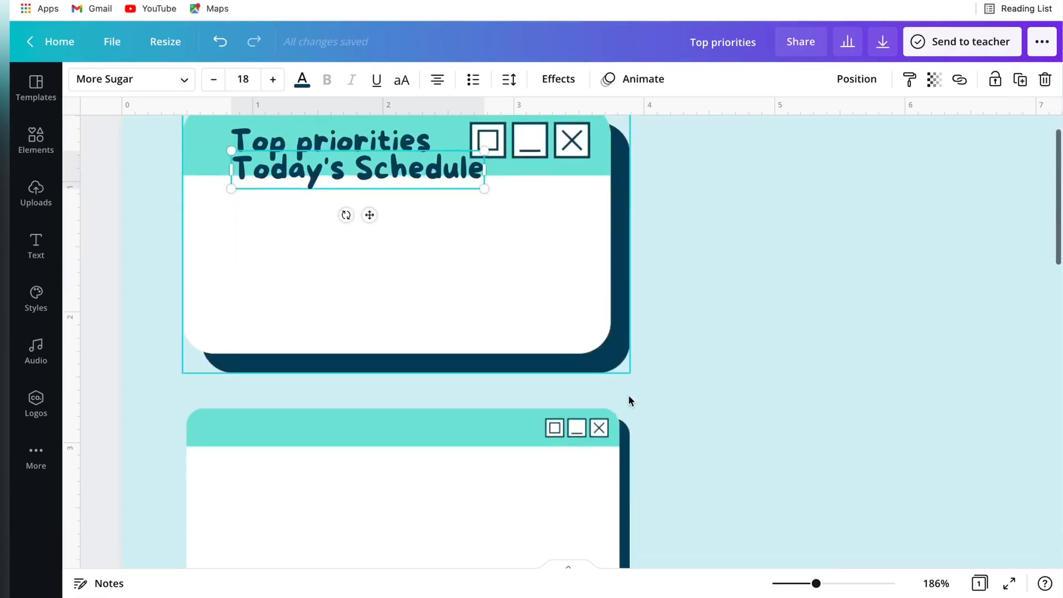
{"action": "left_click_drag", "start_coordinate": [369, 199], "coordinate": [354, 463]}
{"action": "left_click", "coordinate": [704, 397]}
{"action": "scroll", "coordinate": [703, 397], "scroll_direction": "down", "scroll_amount": 5}
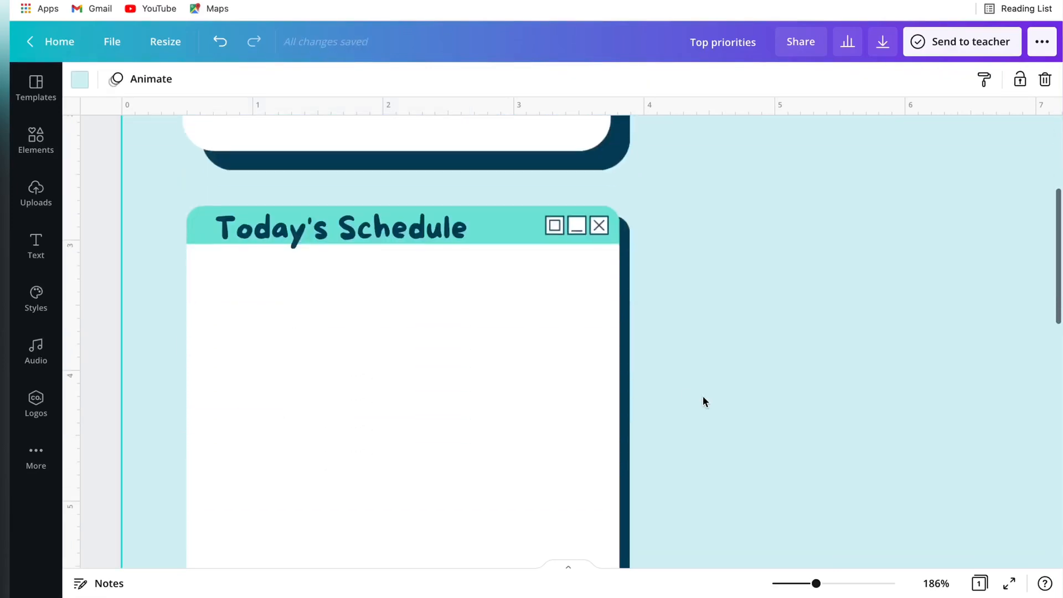
Step: Move the second window and its "Today's Schedule" heading together to the right of the "Top priorities" window, aligning their top edges
{"action": "scroll", "coordinate": [703, 397], "scroll_direction": "up", "scroll_amount": 4}
{"action": "left_click_drag", "start_coordinate": [699, 225], "coordinate": [771, 360]}
{"action": "scroll", "coordinate": [771, 363], "scroll_direction": "up", "scroll_amount": 2}
{"action": "scroll", "coordinate": [772, 362], "scroll_direction": "right", "scroll_amount": 2}
{"action": "scroll", "coordinate": [772, 363], "scroll_direction": "up", "scroll_amount": 4}
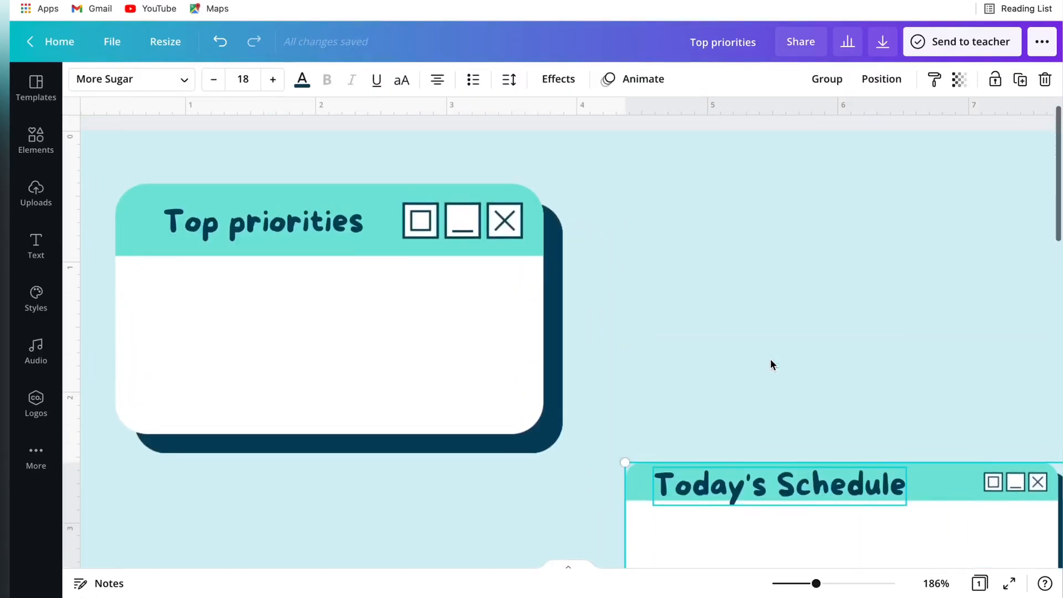
{"action": "left_click_drag", "start_coordinate": [826, 495], "coordinate": [823, 264]}
{"action": "left_click_drag", "start_coordinate": [816, 583], "coordinate": [785, 583]}
{"action": "left_click", "coordinate": [842, 425]}
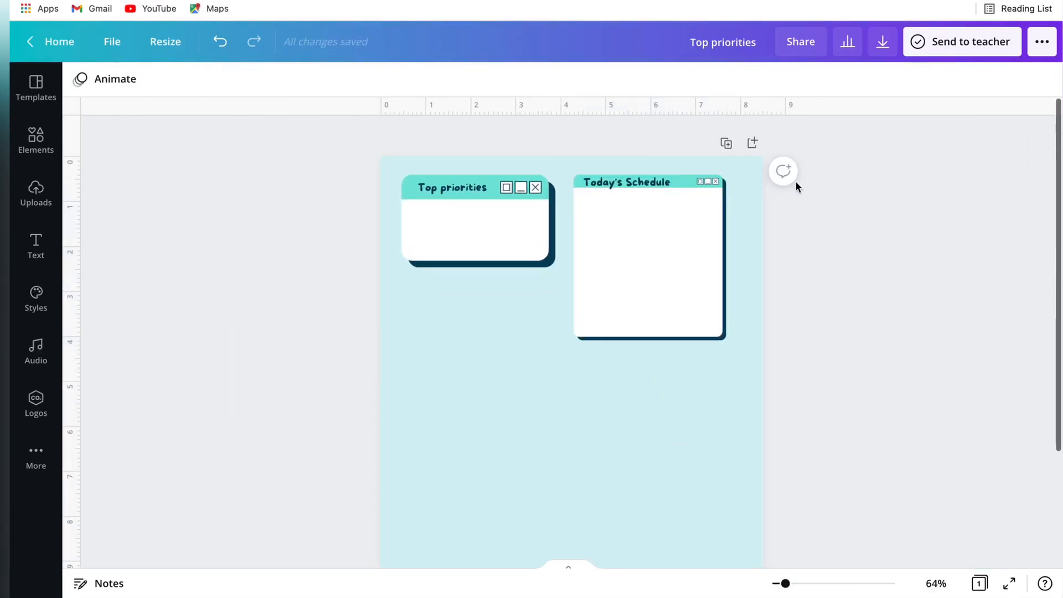
Step: Shift the "Today's Schedule" window and heading slightly left and enlarge them together until the window is about 4 in wide
{"action": "left_click", "coordinate": [623, 292]}
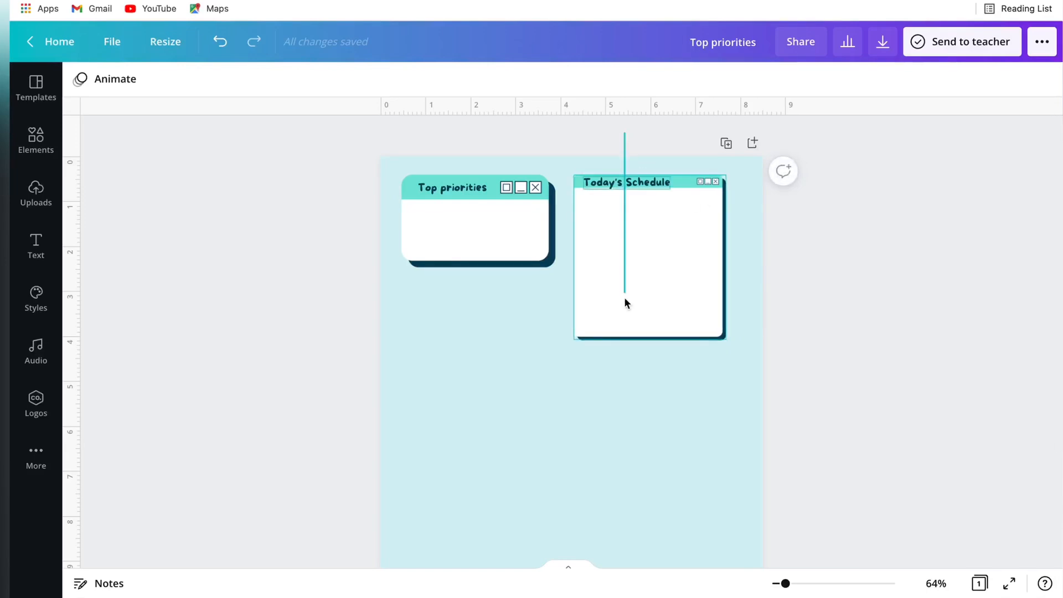
{"action": "left_click_drag", "start_coordinate": [697, 249], "coordinate": [702, 260]}
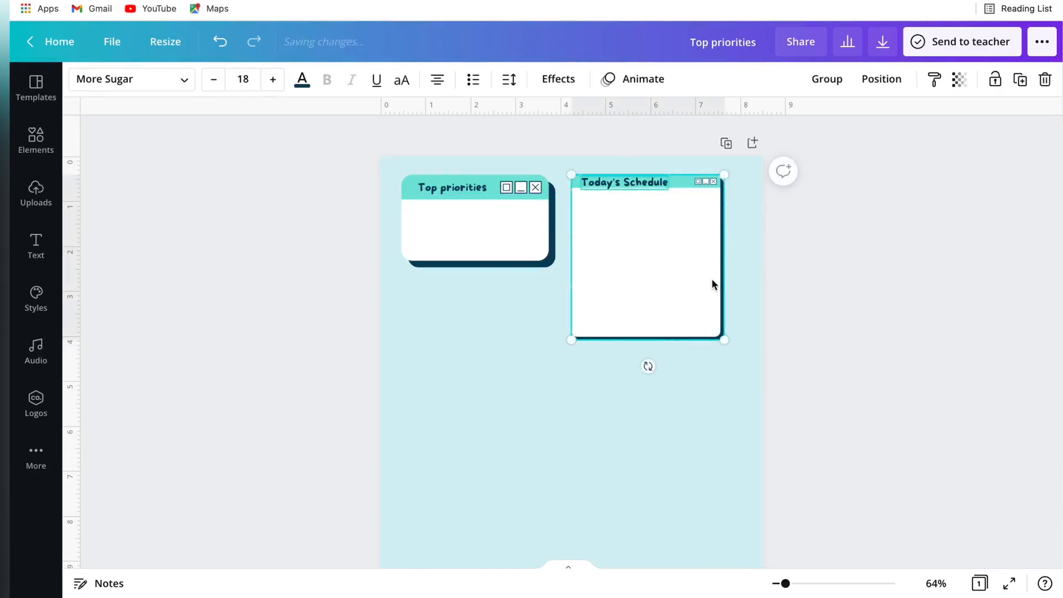
{"action": "left_click_drag", "start_coordinate": [722, 334], "coordinate": [748, 367]}
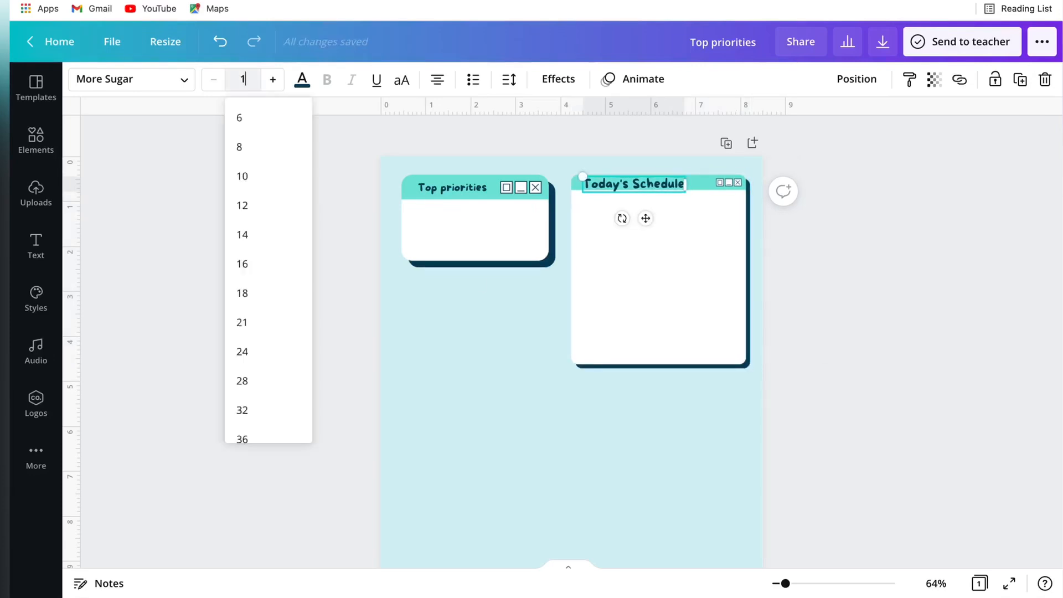
Step: Add a plain straight line to the page
{"action": "left_click", "coordinate": [36, 138]}
{"action": "left_click", "coordinate": [195, 265]}
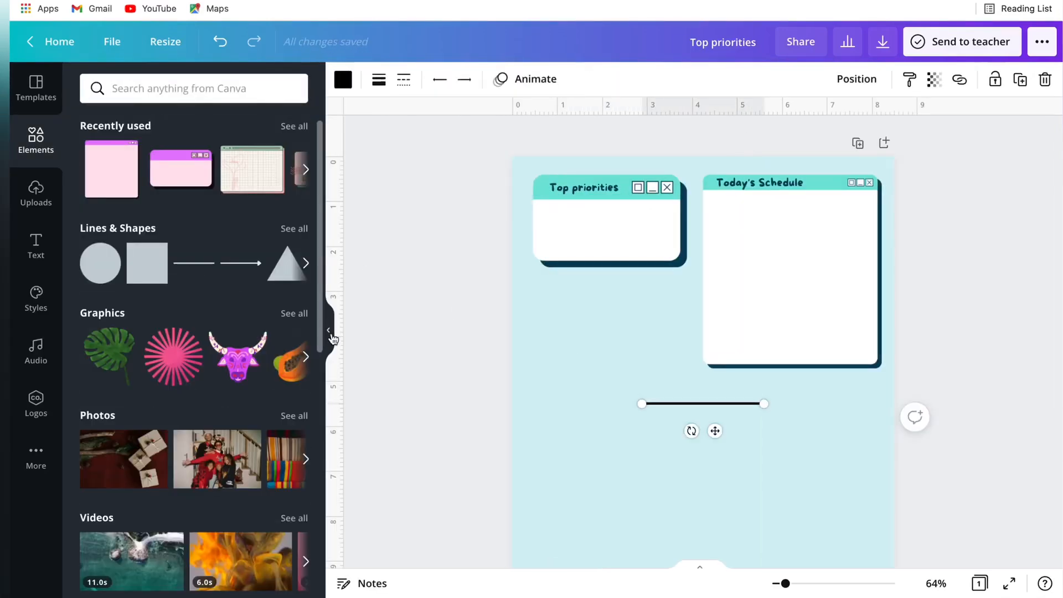
Step: Color the new straight line light gray and set its line weight to 1
{"action": "left_click", "coordinate": [331, 333]}
{"action": "left_click", "coordinate": [80, 80]}
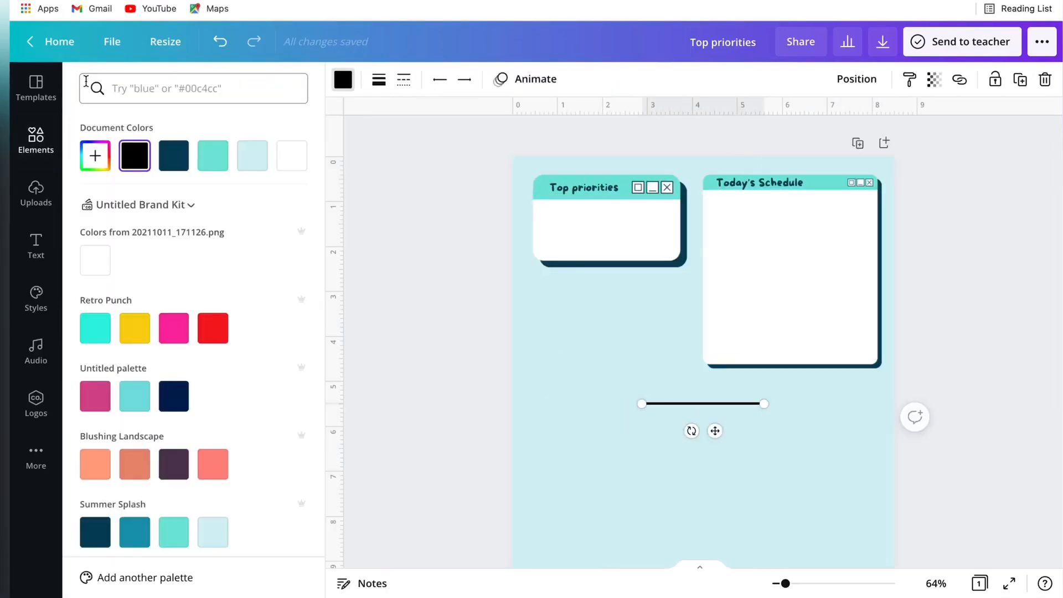
{"action": "left_click", "coordinate": [253, 156]}
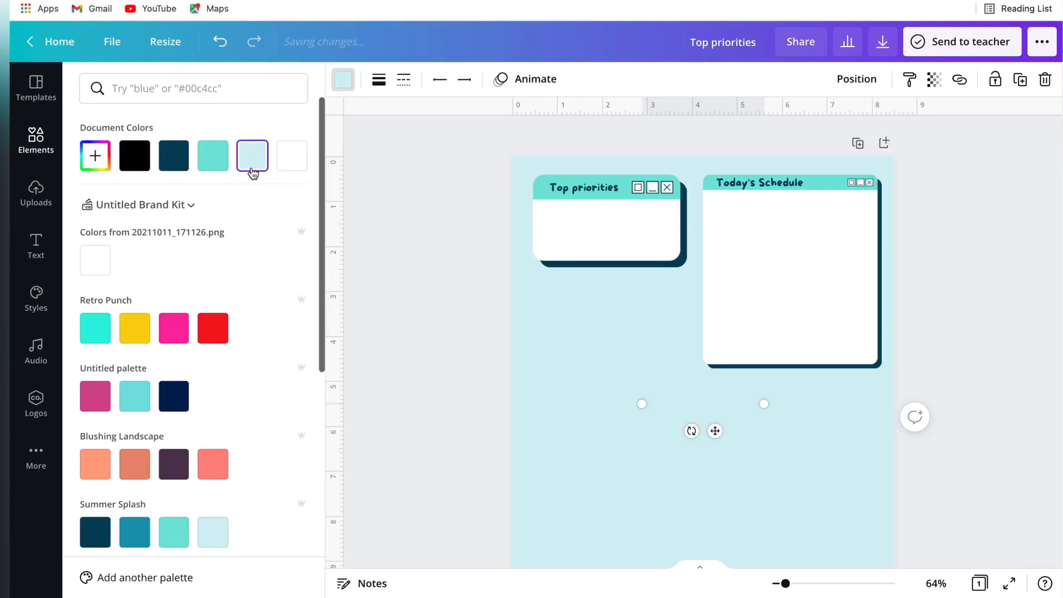
{"action": "left_click", "coordinate": [214, 157]}
{"action": "scroll", "coordinate": [215, 155], "scroll_direction": "down", "scroll_amount": 8}
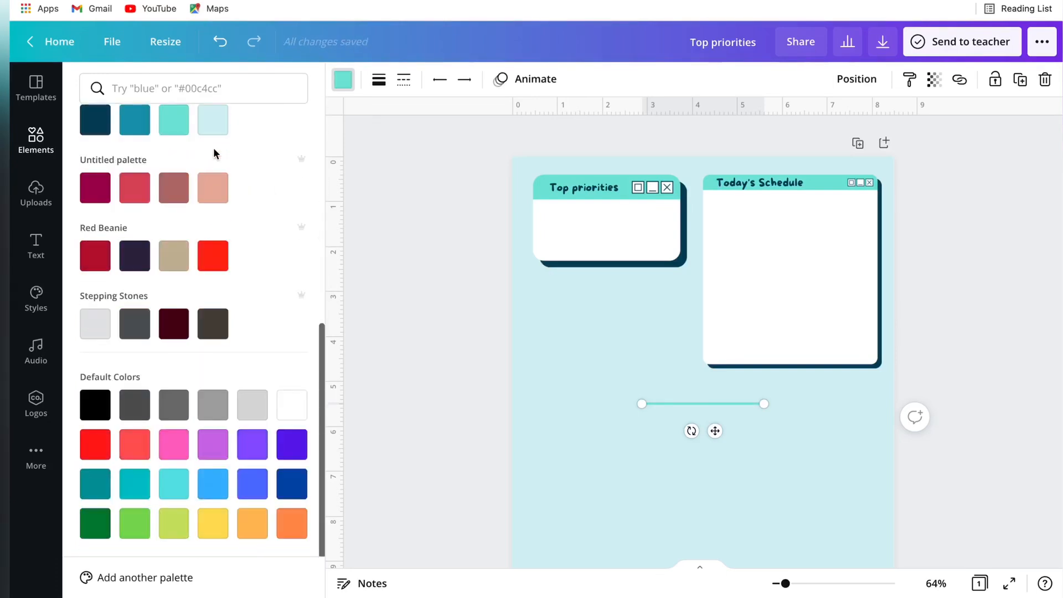
{"action": "left_click", "coordinate": [248, 406]}
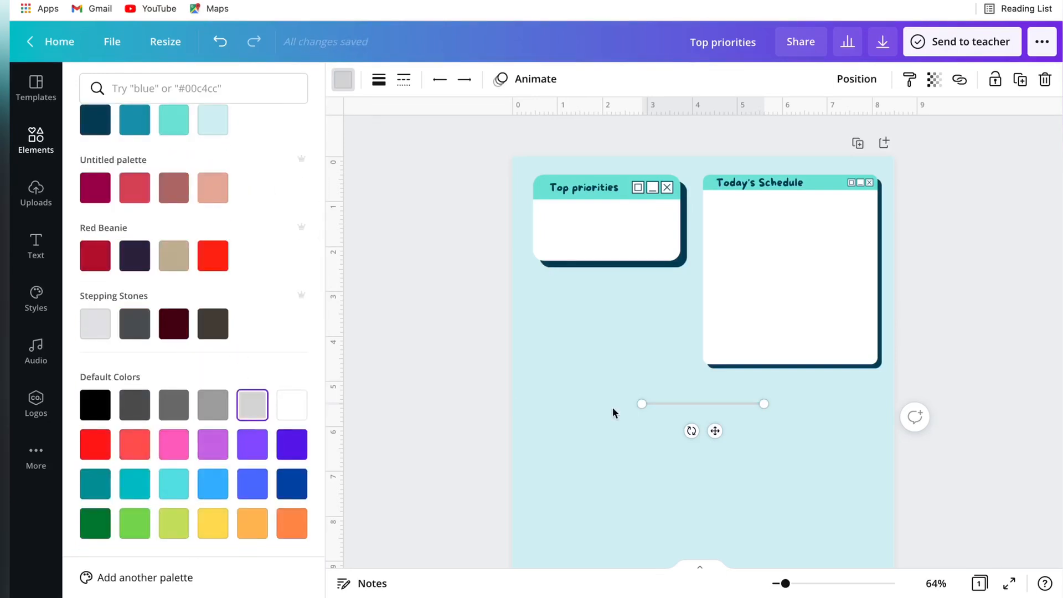
{"action": "left_click", "coordinate": [380, 81]}
{"action": "left_click_drag", "start_coordinate": [465, 123], "coordinate": [271, 217]}
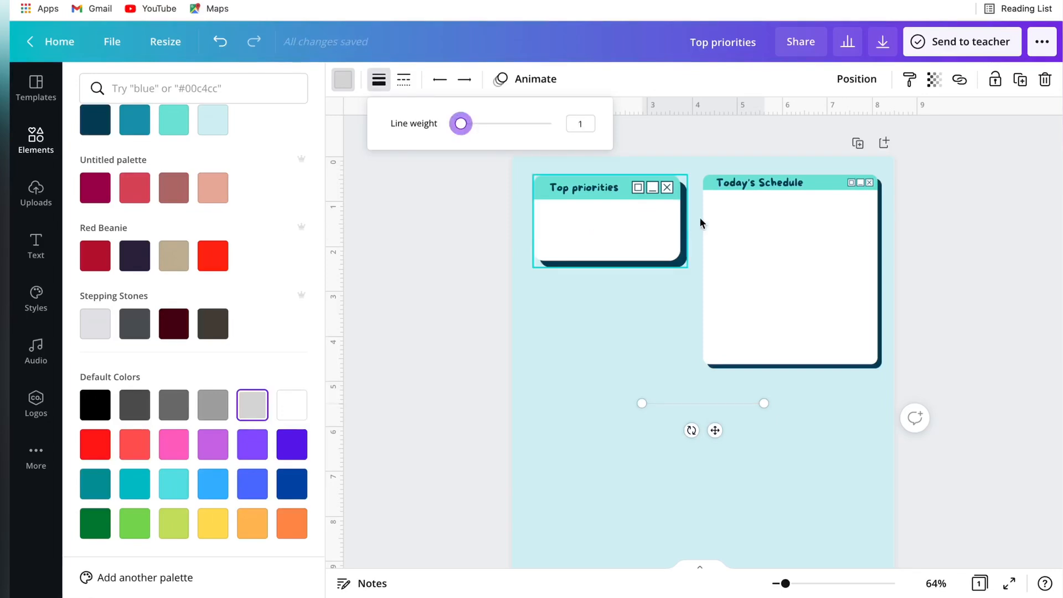
{"action": "key", "text": "Escape"}
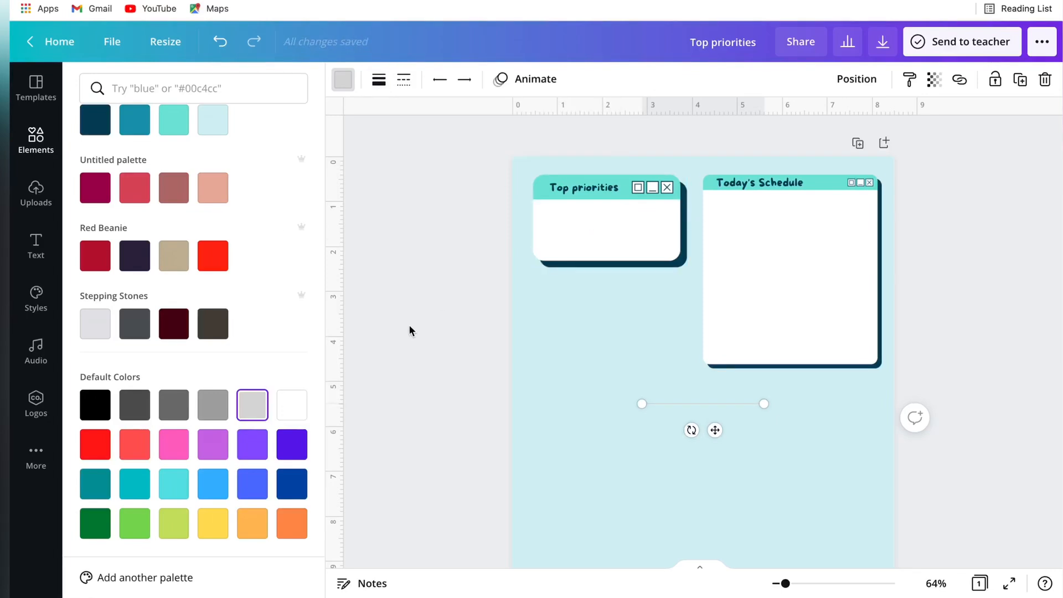
Step: Place the gray line just below the "Today's Schedule" title bar and stretch it to about 3.3 in long
{"action": "key", "text": "Escape"}
{"action": "left_click_drag", "start_coordinate": [583, 430], "coordinate": [740, 215]}
{"action": "left_click", "coordinate": [714, 362]}
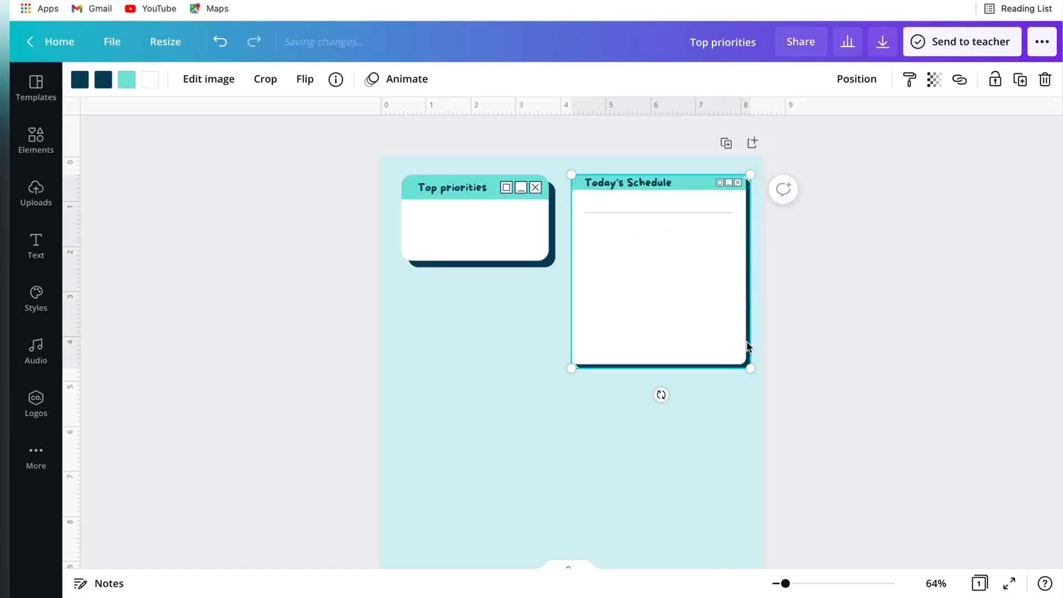
{"action": "left_click", "coordinate": [783, 378]}
{"action": "left_click_drag", "start_coordinate": [785, 583], "coordinate": [809, 583]}
{"action": "scroll", "coordinate": [891, 407], "scroll_direction": "up", "scroll_amount": 1}
{"action": "left_click_drag", "start_coordinate": [771, 197], "coordinate": [772, 185]}
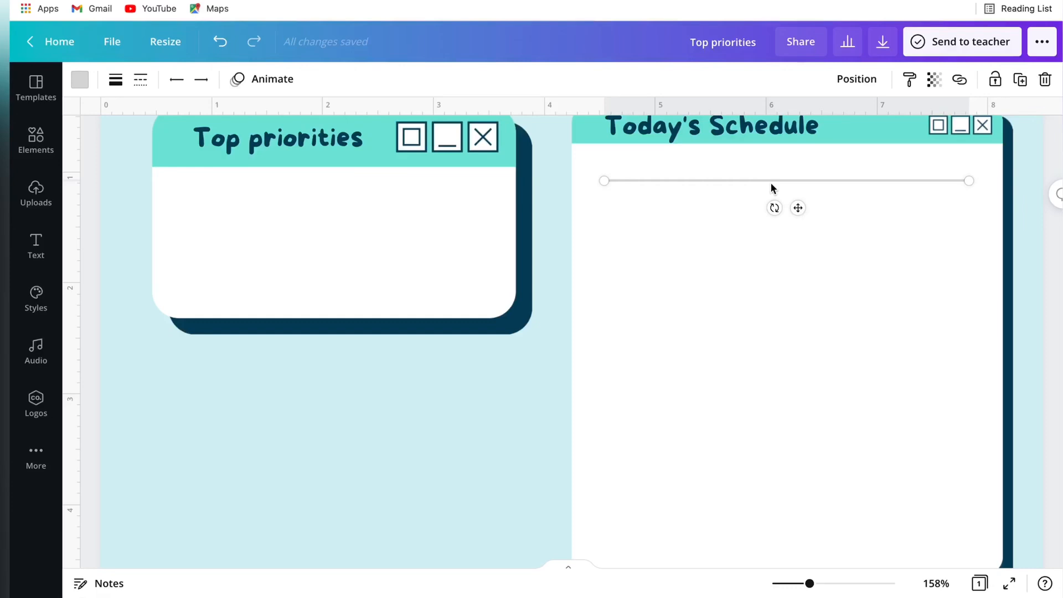
Step: Duplicate the gray line beneath the first one and lock the "Today's Schedule" window graphic in place
{"action": "key", "text": "ctrl+d"}
{"action": "left_click", "coordinate": [752, 235]}
{"action": "left_click", "coordinate": [995, 79]}
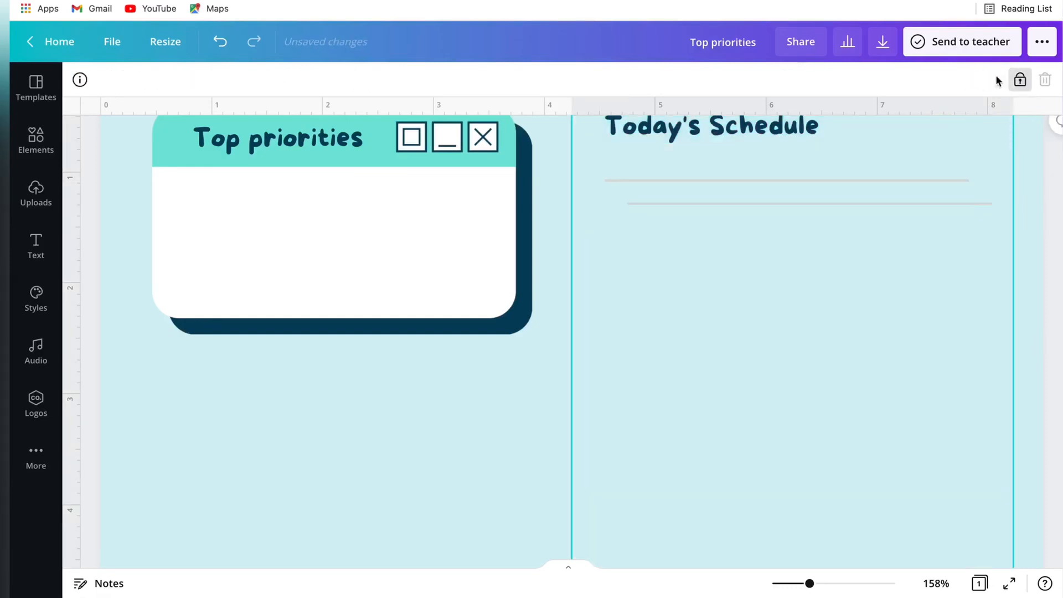
{"action": "left_click_drag", "start_coordinate": [823, 205], "coordinate": [805, 209]}
Step: Duplicate the first two writing lines together and place the copies directly beneath them
{"action": "left_click_drag", "start_coordinate": [839, 390], "coordinate": [792, 448]}
{"action": "left_click", "coordinate": [797, 446]}
{"action": "left_click_drag", "start_coordinate": [822, 240], "coordinate": [815, 171]}
{"action": "key", "text": "ctrl+d"}
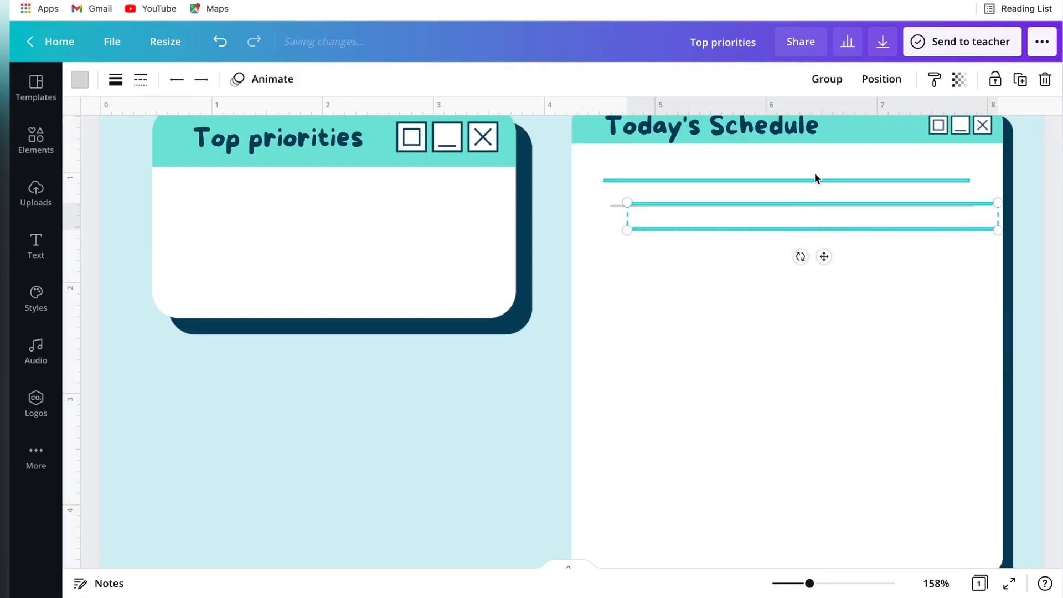
{"action": "left_click_drag", "start_coordinate": [823, 257], "coordinate": [807, 284]}
Step: Duplicate the growing set of lines down to the bottom of the "Today's Schedule" window and remove the overlapping extra line
{"action": "left_click_drag", "start_coordinate": [810, 340], "coordinate": [809, 169]}
{"action": "key", "text": "ctrl+d"}
{"action": "left_click_drag", "start_coordinate": [796, 230], "coordinate": [776, 317]}
{"action": "left_click_drag", "start_coordinate": [808, 463], "coordinate": [800, 147]}
{"action": "scroll", "coordinate": [802, 166], "scroll_direction": "down", "scroll_amount": 3}
{"action": "key", "text": "ctrl+d"}
{"action": "left_click_drag", "start_coordinate": [805, 190], "coordinate": [782, 352]}
{"action": "left_click", "coordinate": [662, 548]}
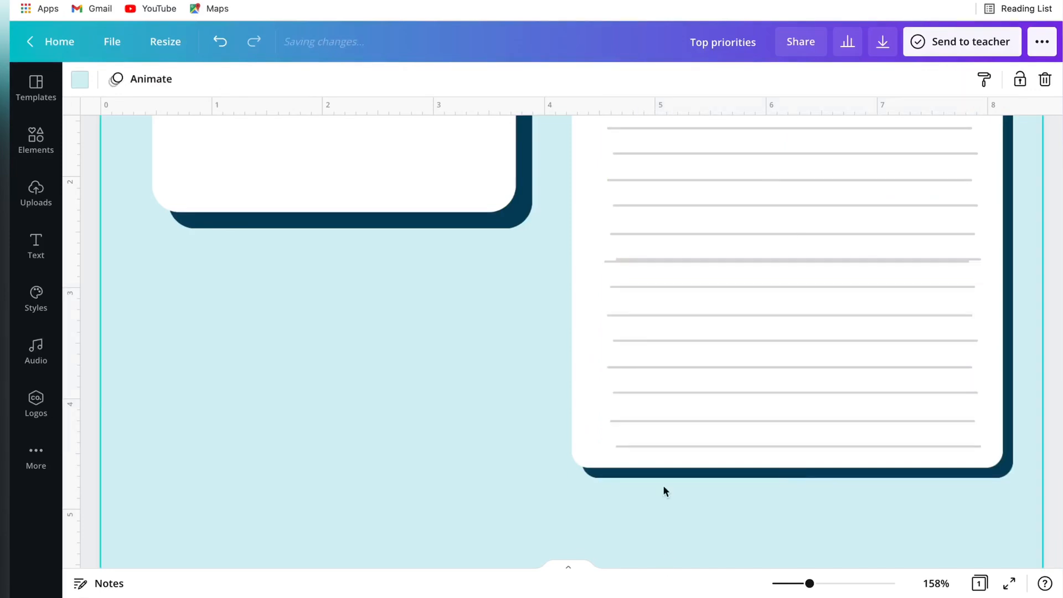
{"action": "left_click_drag", "start_coordinate": [704, 267], "coordinate": [702, 271]}
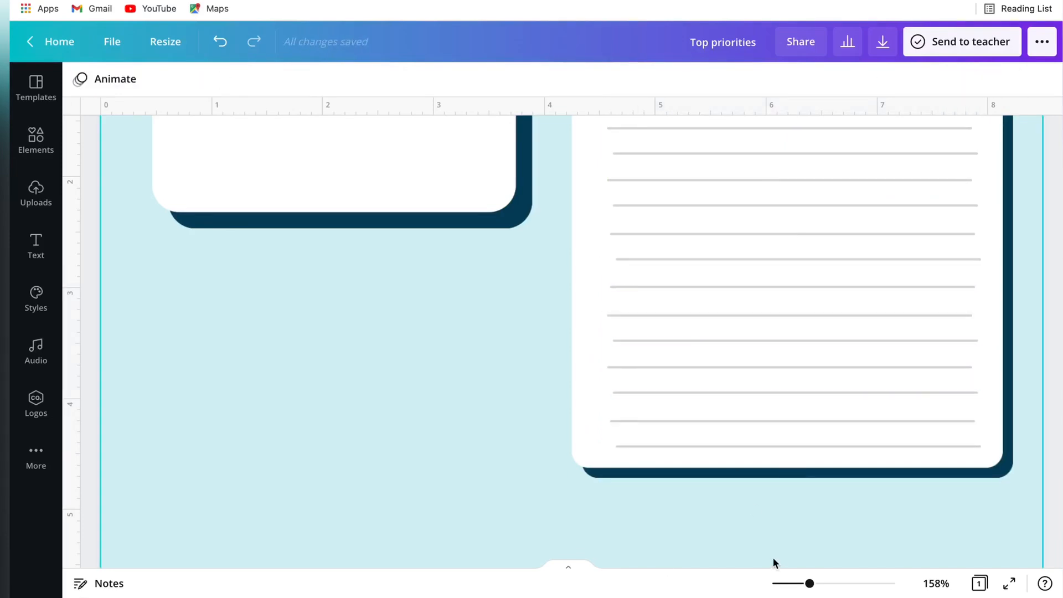
Step: Align and evenly space all the writing lines, and shift them so their left ends line up with the "Today's Schedule" heading
{"action": "left_click", "coordinate": [790, 587]}
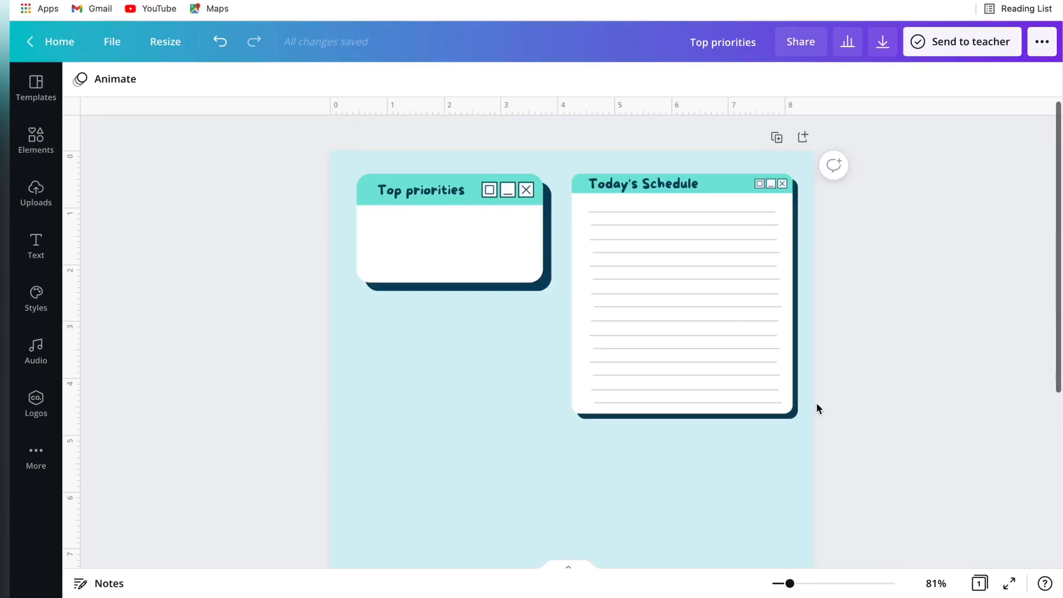
{"action": "left_click_drag", "start_coordinate": [777, 223], "coordinate": [719, 420]}
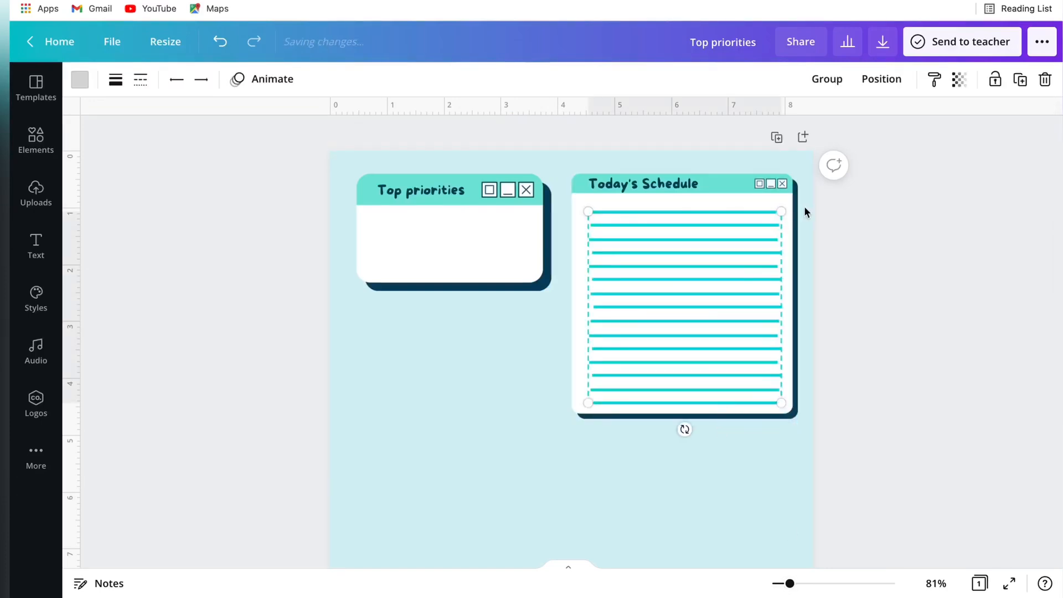
{"action": "left_click", "coordinate": [881, 79]}
{"action": "left_click", "coordinate": [715, 340]}
{"action": "left_click", "coordinate": [695, 460]}
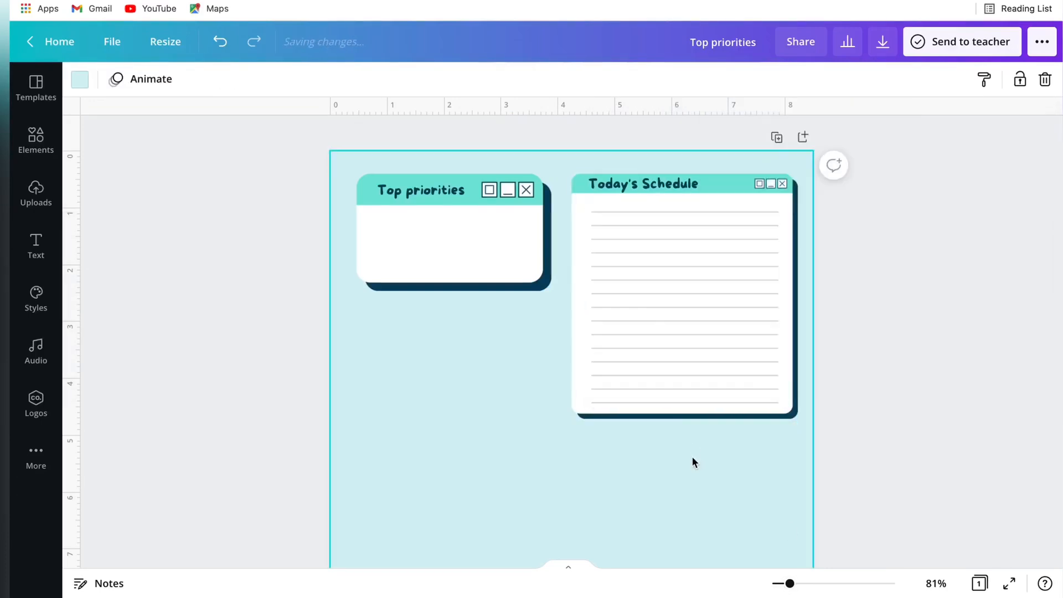
{"action": "key", "text": "ctrl+z"}
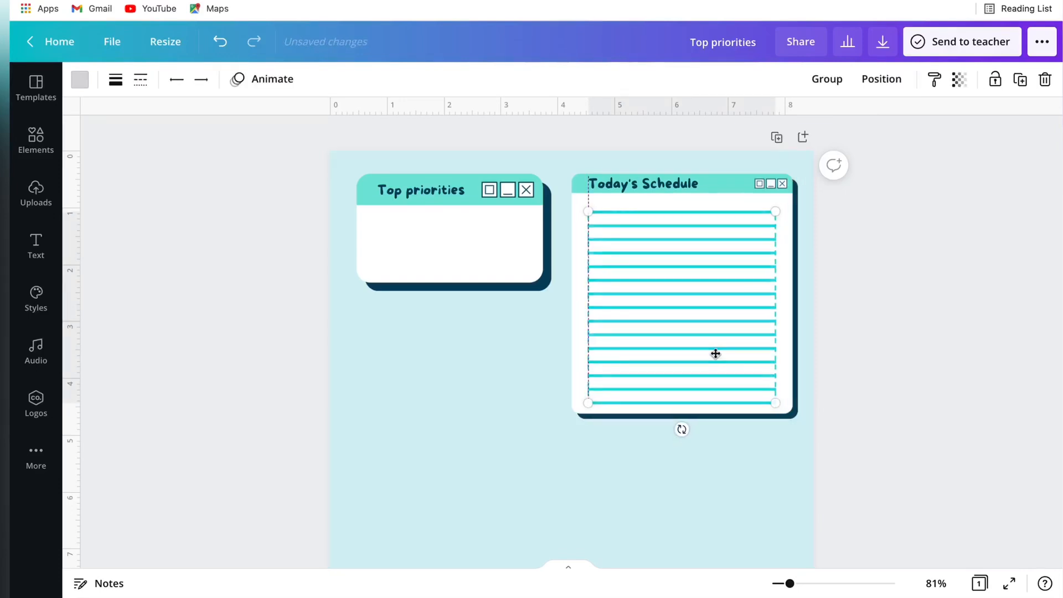
{"action": "left_click", "coordinate": [833, 358]}
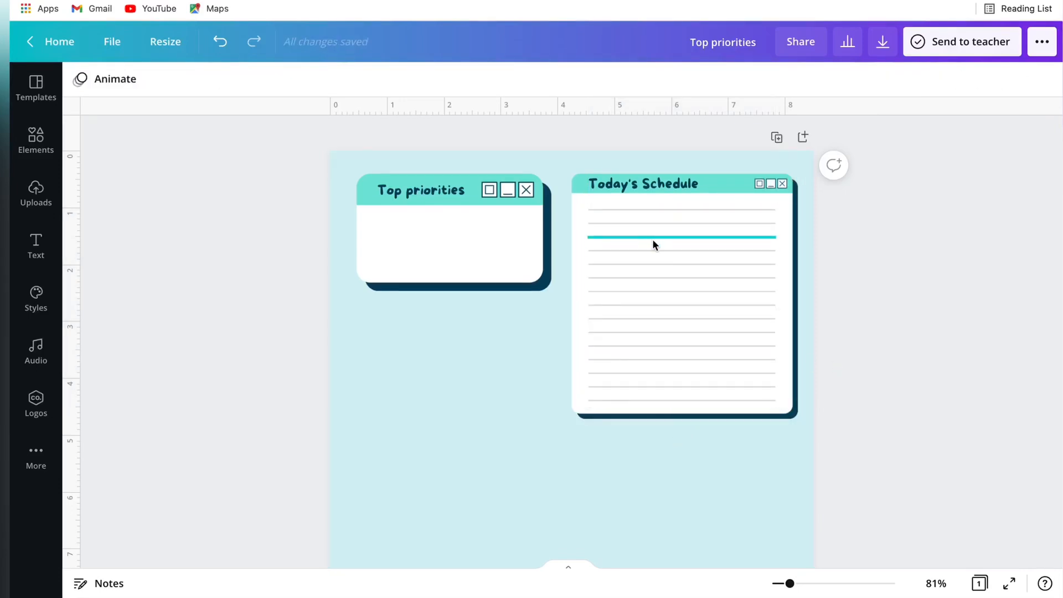
Step: Rotate a copy of a writing line to vertical, place it about 5.4 in across the page, and lengthen it to reach the last line
{"action": "left_click", "coordinate": [656, 200]}
{"action": "left_click_drag", "start_coordinate": [656, 200], "coordinate": [754, 232]}
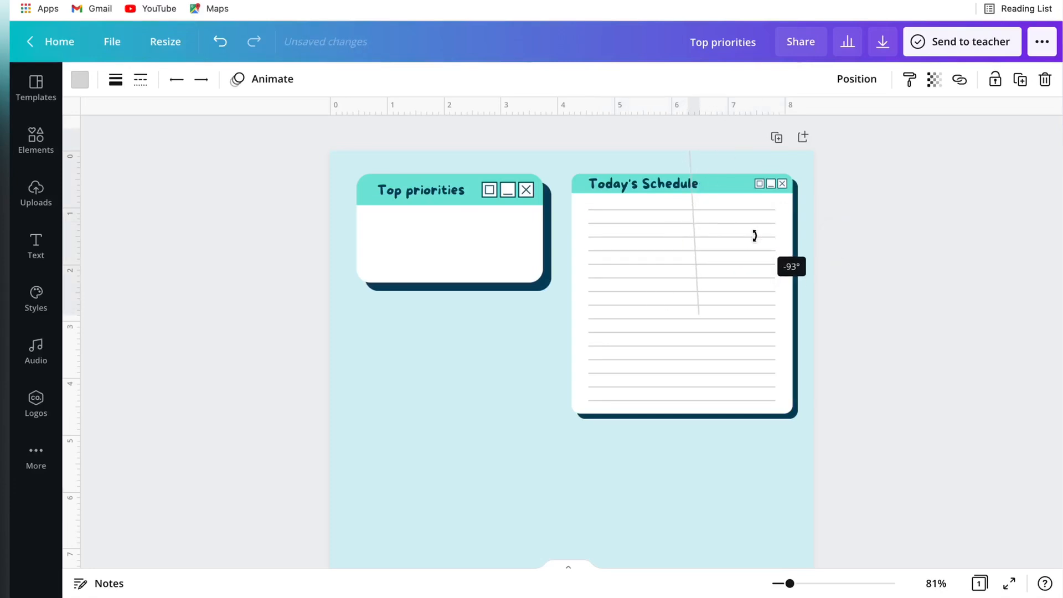
{"action": "left_click_drag", "start_coordinate": [753, 239], "coordinate": [665, 280]}
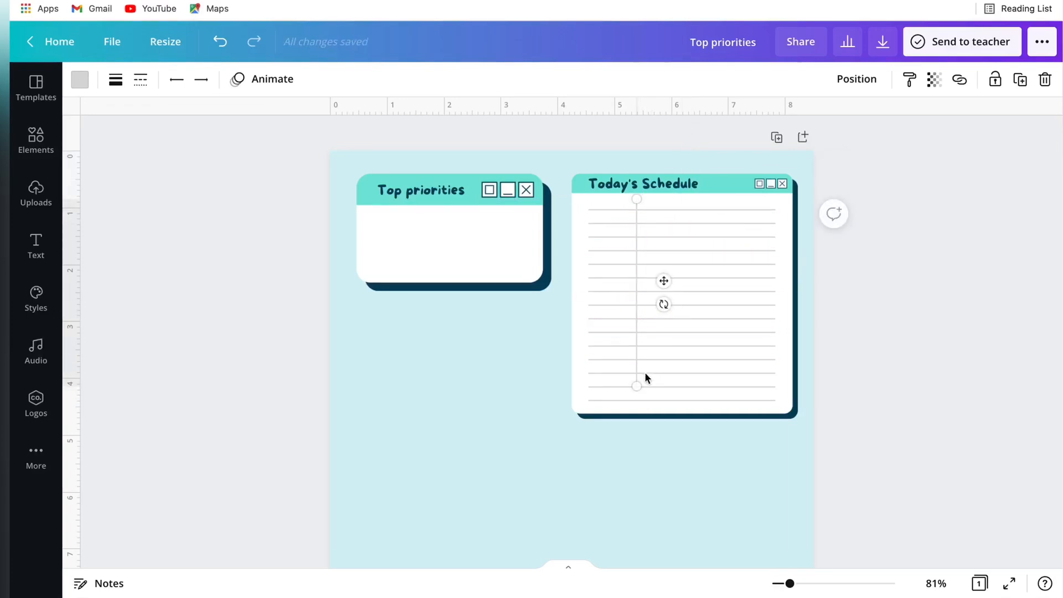
{"action": "left_click_drag", "start_coordinate": [636, 389], "coordinate": [637, 399]}
{"action": "left_click", "coordinate": [912, 394]}
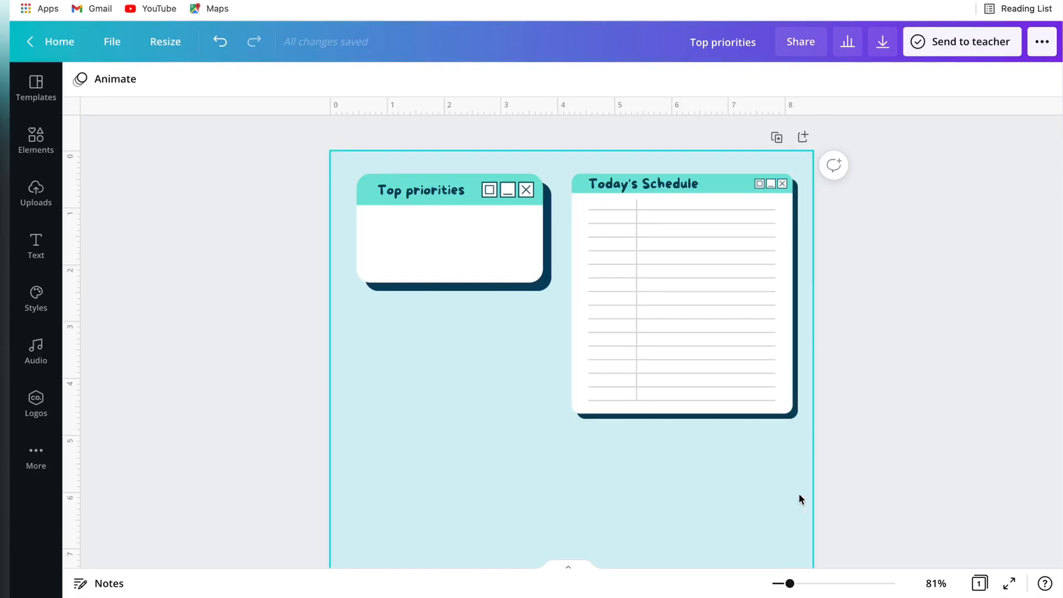
Step: Search the graphics for "computer tabs" and place a wide pink window graphic below the "Top priorities" window
{"action": "scroll", "coordinate": [798, 493], "scroll_direction": "down", "scroll_amount": 1}
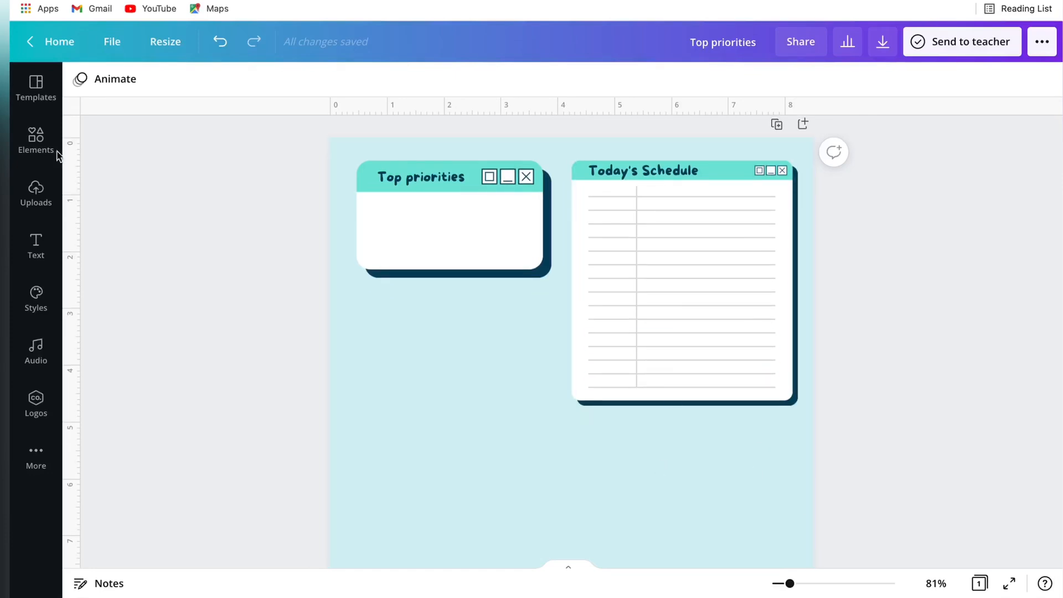
{"action": "left_click", "coordinate": [36, 141]}
{"action": "left_click", "coordinate": [196, 88]}
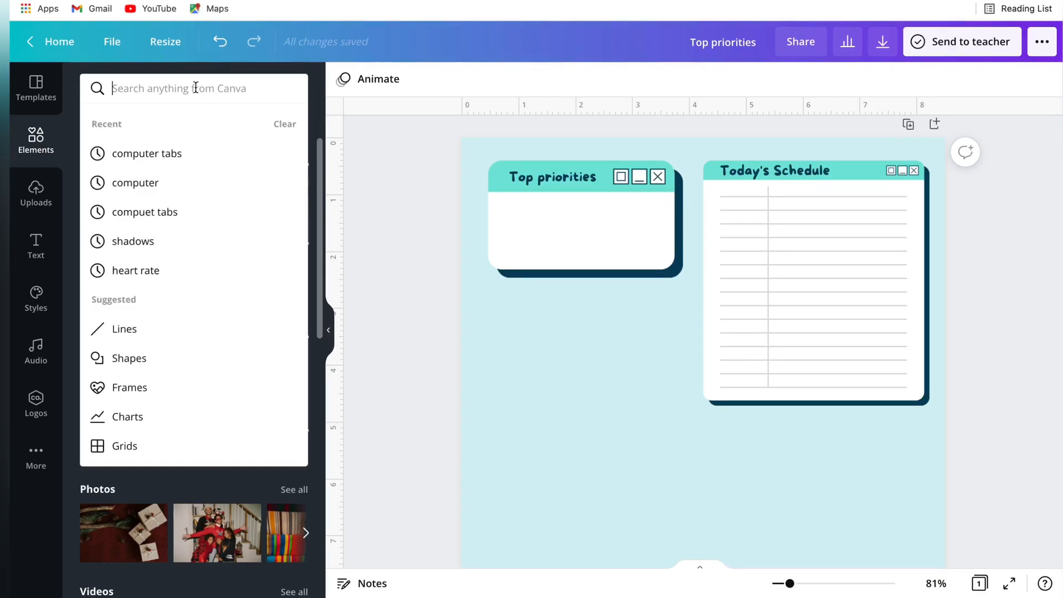
{"action": "left_click", "coordinate": [152, 161]}
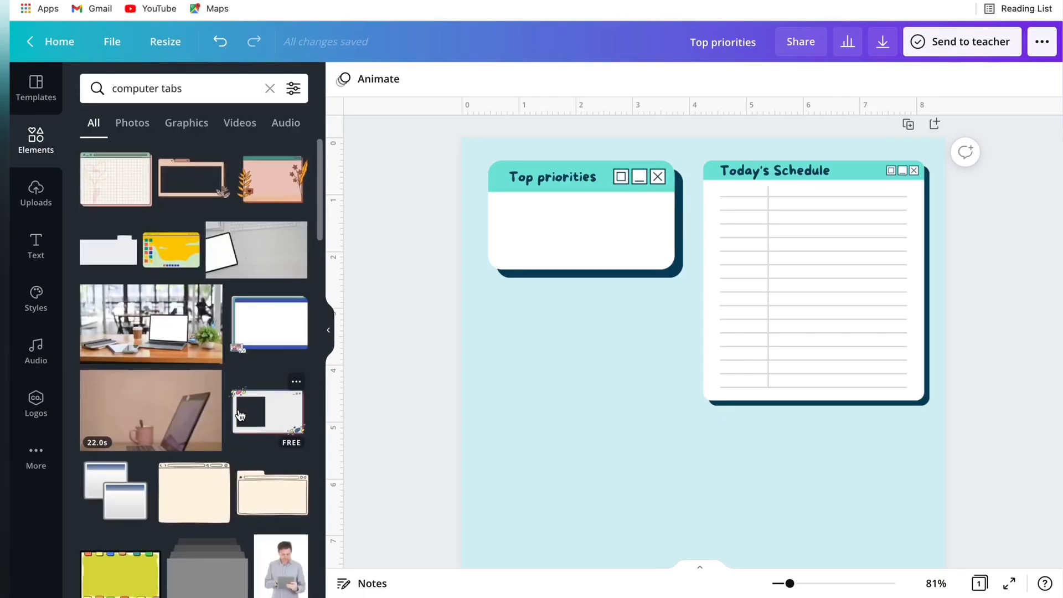
{"action": "left_click", "coordinate": [187, 123]}
{"action": "scroll", "coordinate": [218, 330], "scroll_direction": "down", "scroll_amount": 10}
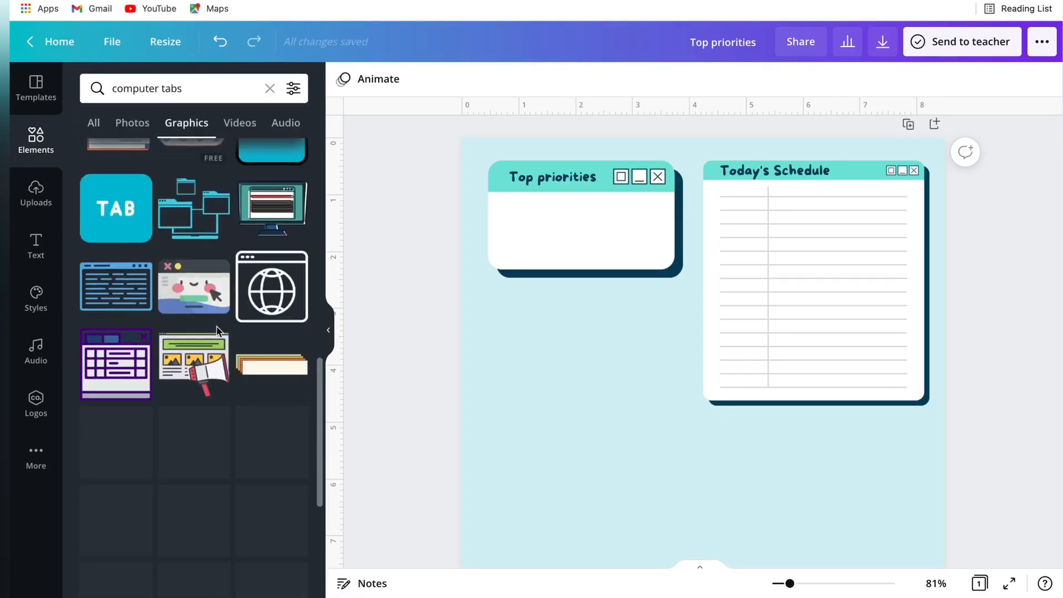
{"action": "scroll", "coordinate": [218, 331], "scroll_direction": "down", "scroll_amount": 10}
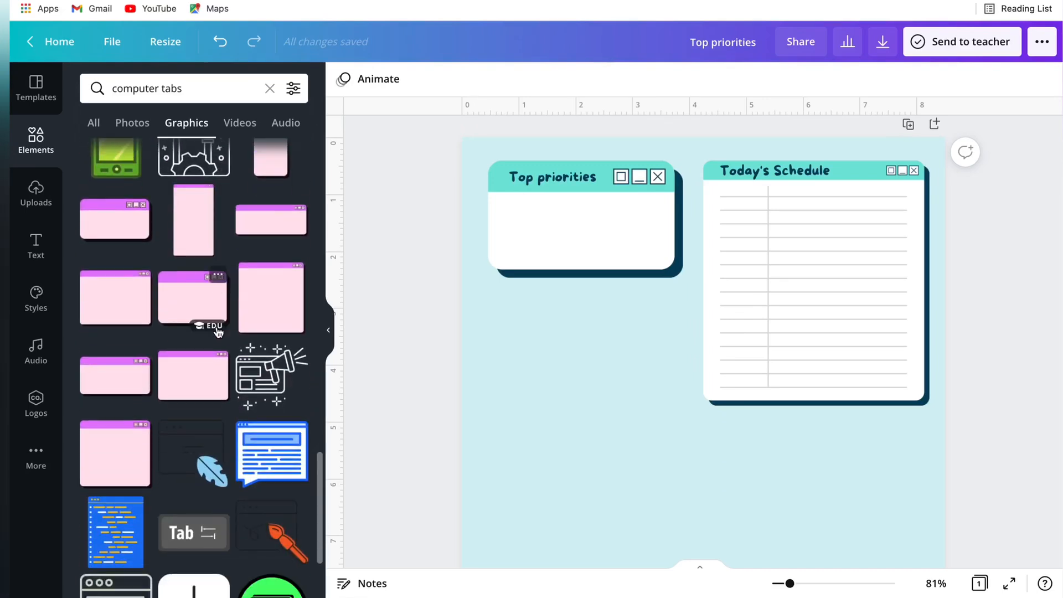
{"action": "left_click_drag", "start_coordinate": [275, 216], "coordinate": [585, 339]}
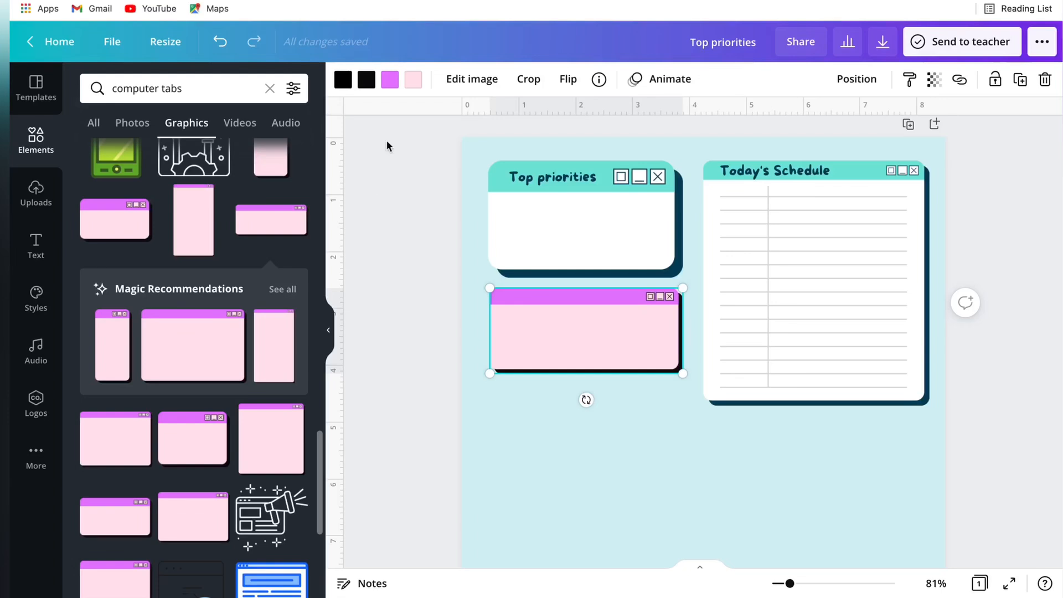
Step: Recolor the new window graphic with a turquoise title bar, a white body and dark navy outlines
{"action": "left_click", "coordinate": [390, 81]}
{"action": "left_click", "coordinate": [257, 164]}
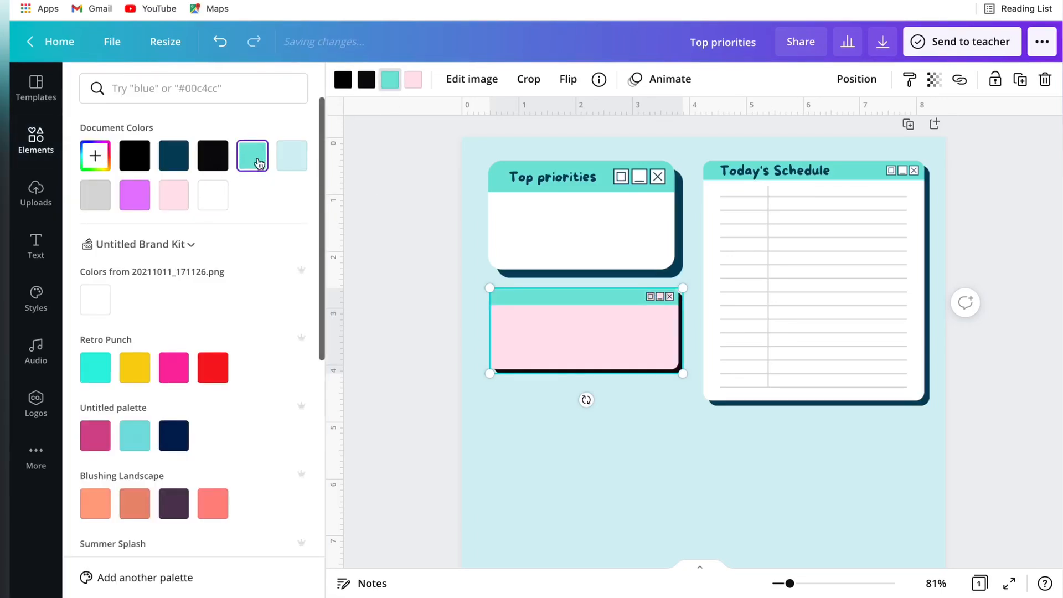
{"action": "left_click", "coordinate": [413, 79]}
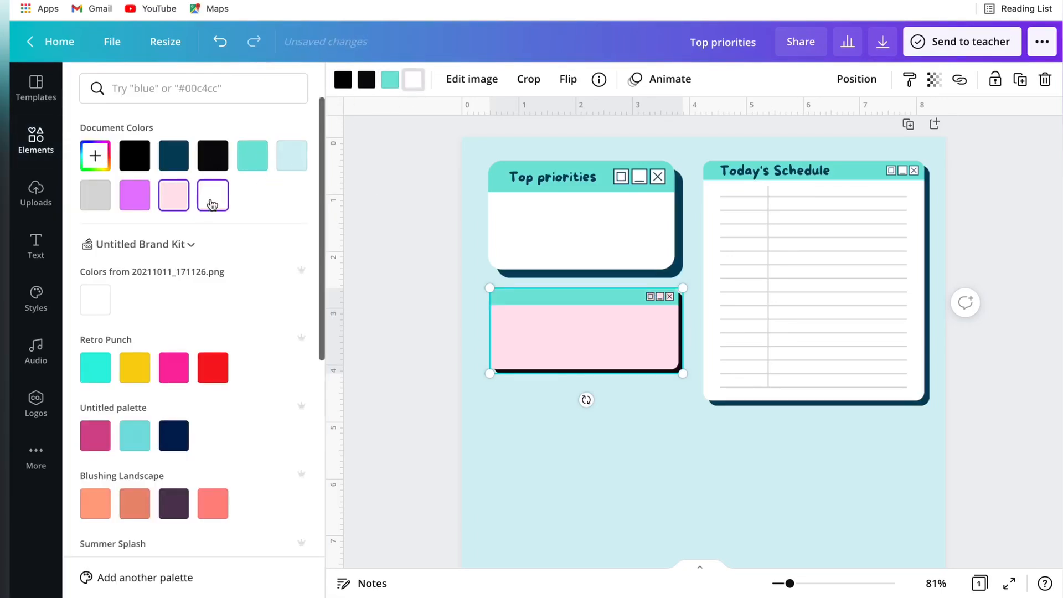
{"action": "left_click", "coordinate": [213, 200]}
{"action": "left_click", "coordinate": [174, 159]}
{"action": "left_click", "coordinate": [364, 85]}
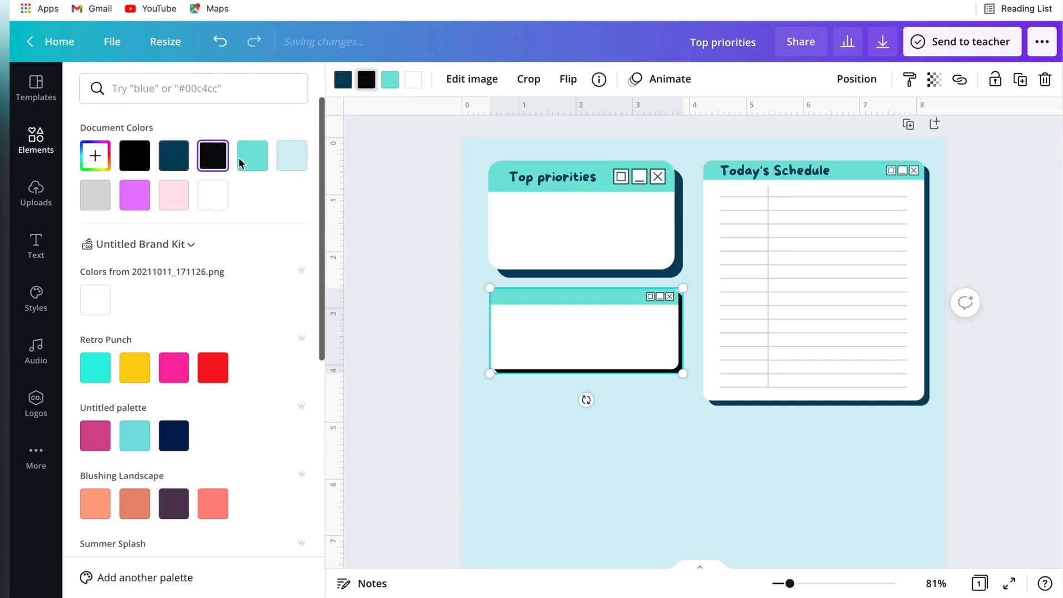
{"action": "left_click", "coordinate": [353, 252]}
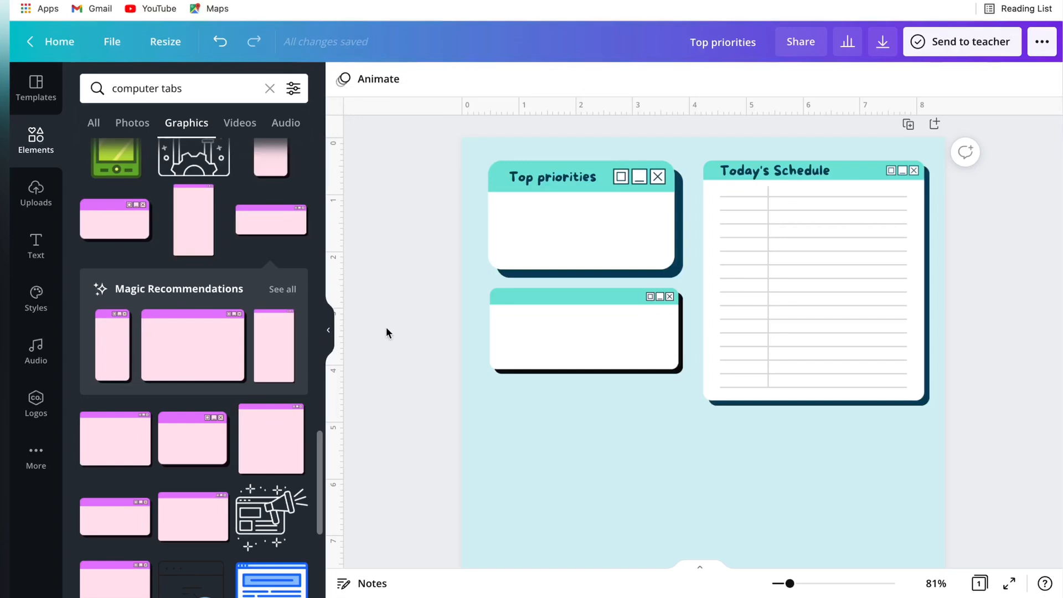
Step: Duplicate the "Top priorities" heading into the third window's title bar and change its text to "Affirmations"
{"action": "left_click", "coordinate": [326, 330]}
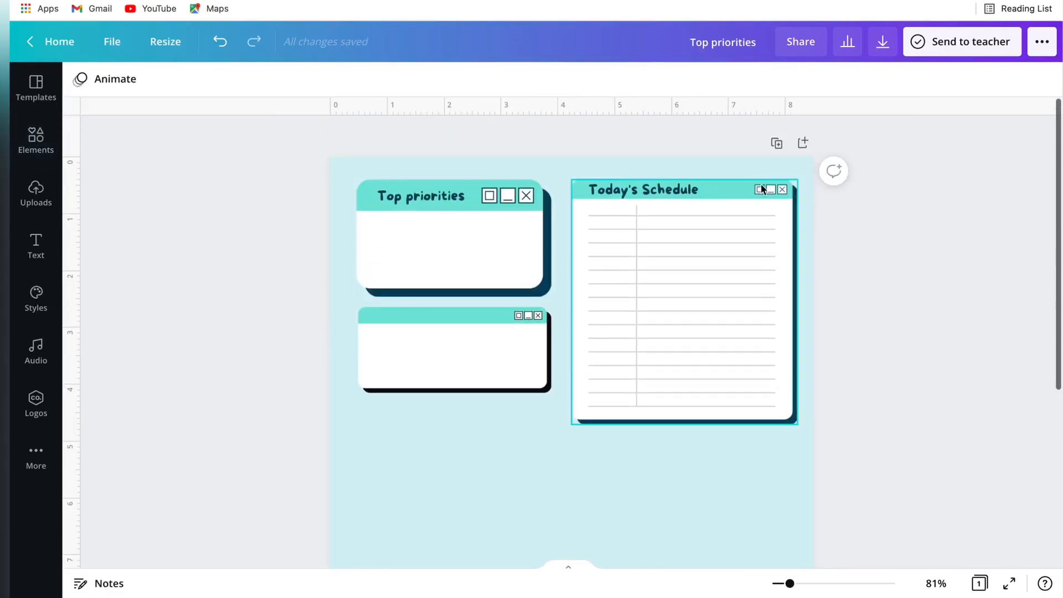
{"action": "left_click", "coordinate": [446, 197]}
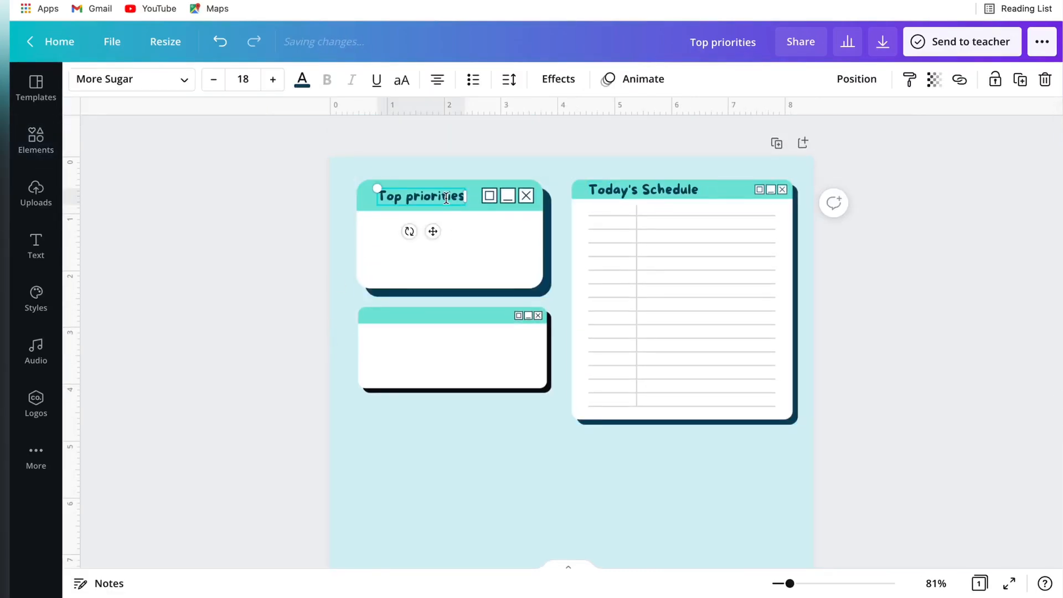
{"action": "key", "text": "ctrl+d"}
{"action": "left_click_drag", "start_coordinate": [441, 241], "coordinate": [432, 360]}
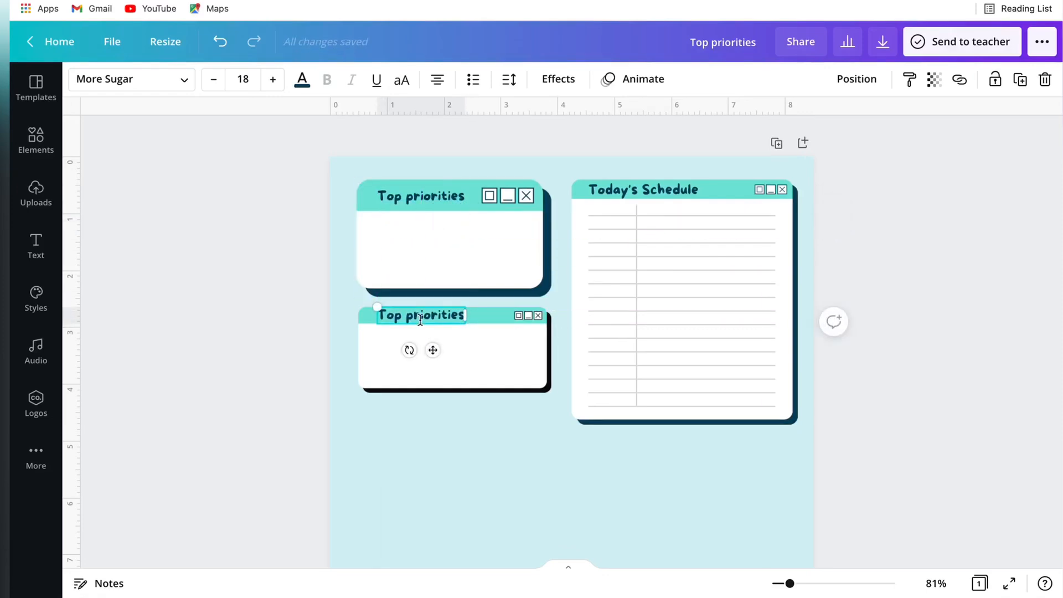
{"action": "type", "text": "A"}
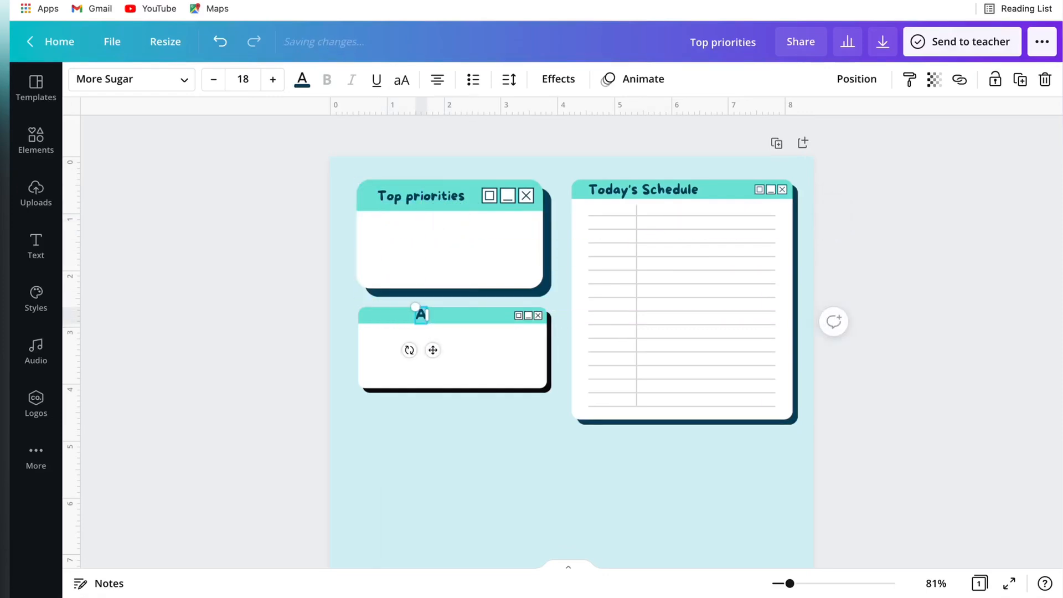
{"action": "type", "text": "ffirmations"}
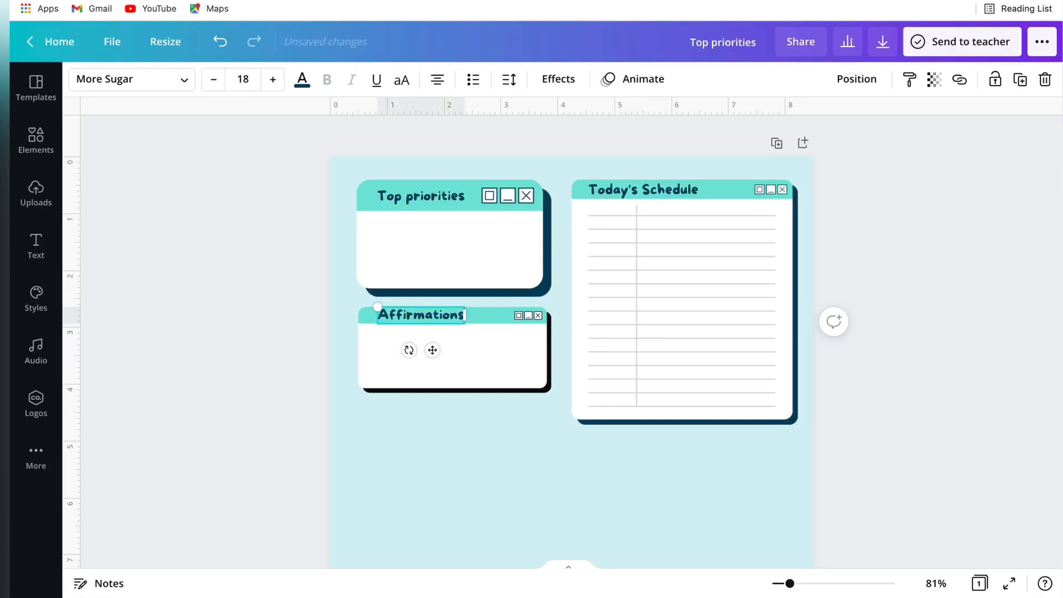
Step: Change the third window's heading to "Affirmation Corner" and align it within the title bar
{"action": "type", "text": " Corner"}
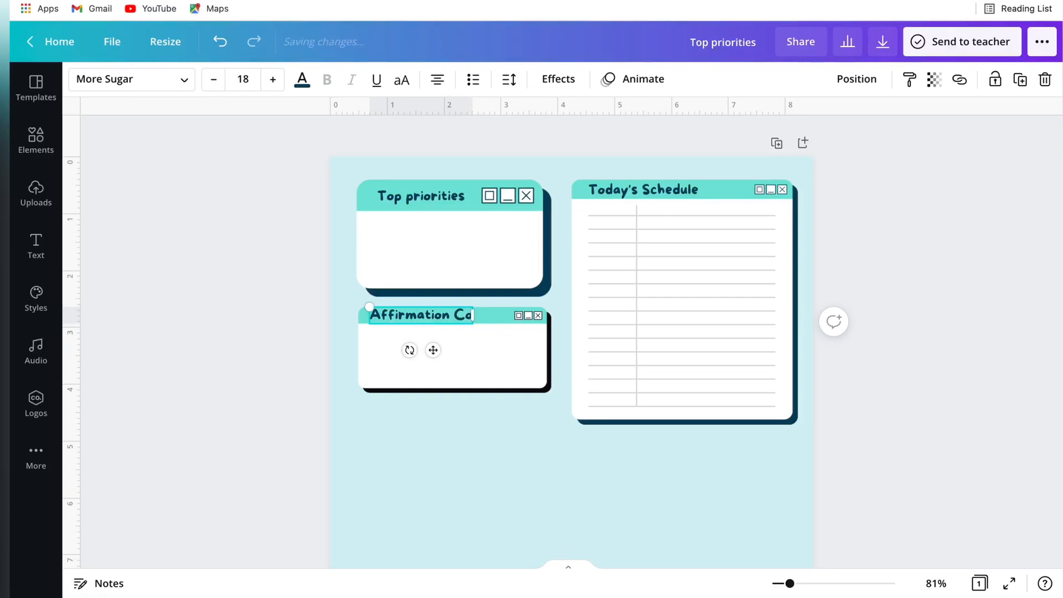
{"action": "left_click", "coordinate": [209, 421]}
{"action": "left_click_drag", "start_coordinate": [416, 310], "coordinate": [424, 308]}
{"action": "left_click", "coordinate": [301, 345]}
{"action": "scroll", "coordinate": [301, 345], "scroll_direction": "down", "scroll_amount": 1}
{"action": "left_click", "coordinate": [431, 286]}
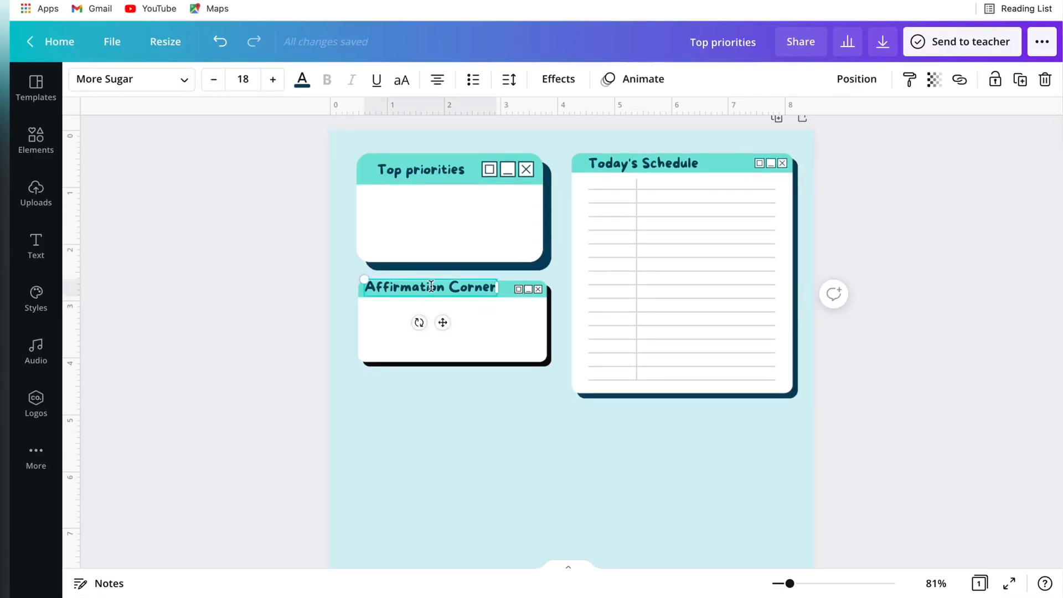
{"action": "left_click", "coordinate": [164, 398]}
Step: Duplicate the "Affirmation Corner" window with its heading, place the copy below "Today's Schedule", and enlarge it to about that window's width
{"action": "scroll", "coordinate": [291, 460], "scroll_direction": "down", "scroll_amount": 3}
{"action": "left_click_drag", "start_coordinate": [314, 209], "coordinate": [540, 318]}
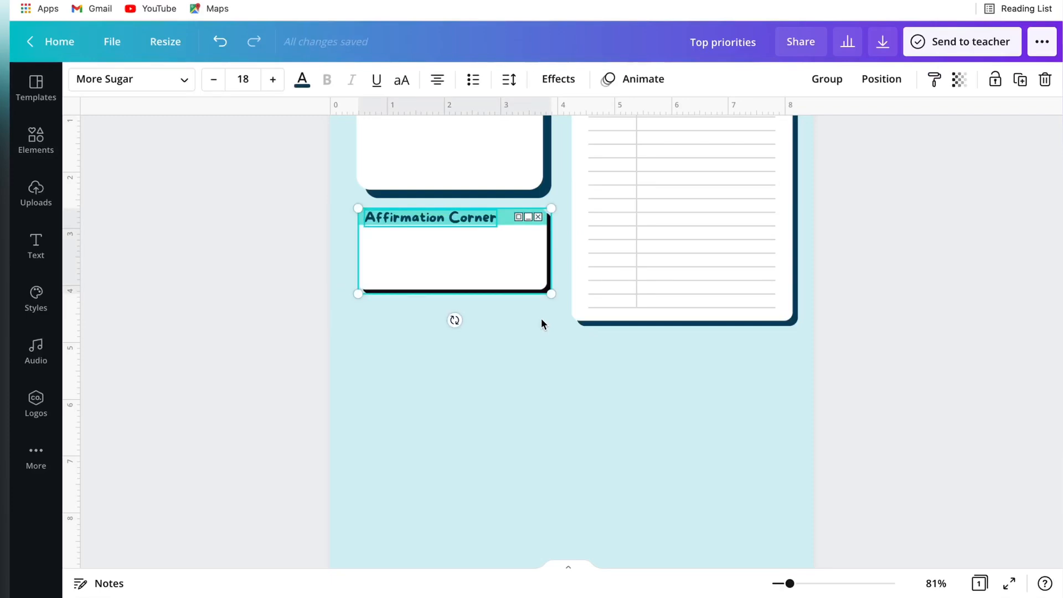
{"action": "key", "text": "super+d"}
{"action": "left_click_drag", "start_coordinate": [504, 283], "coordinate": [740, 388]}
{"action": "left_click_drag", "start_coordinate": [611, 413], "coordinate": [582, 442]}
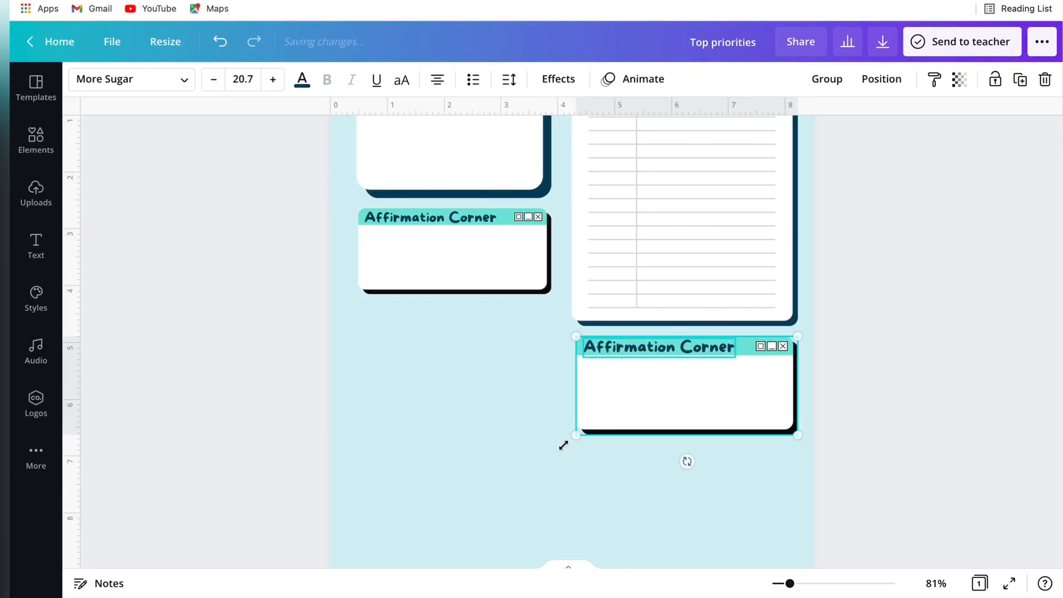
{"action": "left_click", "coordinate": [495, 448]}
Step: Change the heading of the duplicated window below the schedule to "My Gratitude"
{"action": "scroll", "coordinate": [495, 449], "scroll_direction": "up", "scroll_amount": 3}
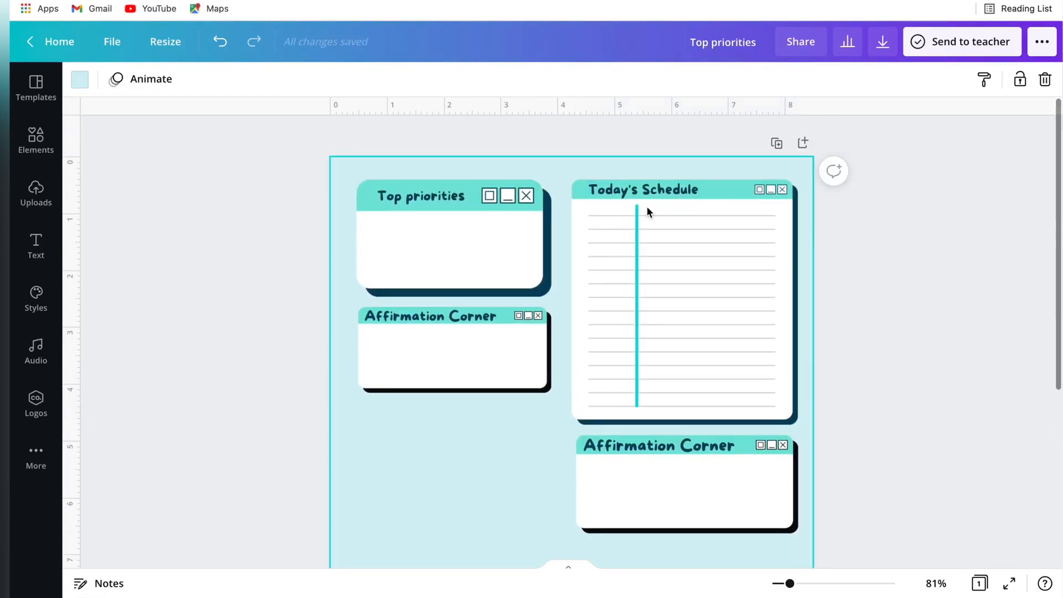
{"action": "scroll", "coordinate": [439, 354], "scroll_direction": "down", "scroll_amount": 2}
{"action": "double_click", "coordinate": [610, 377]}
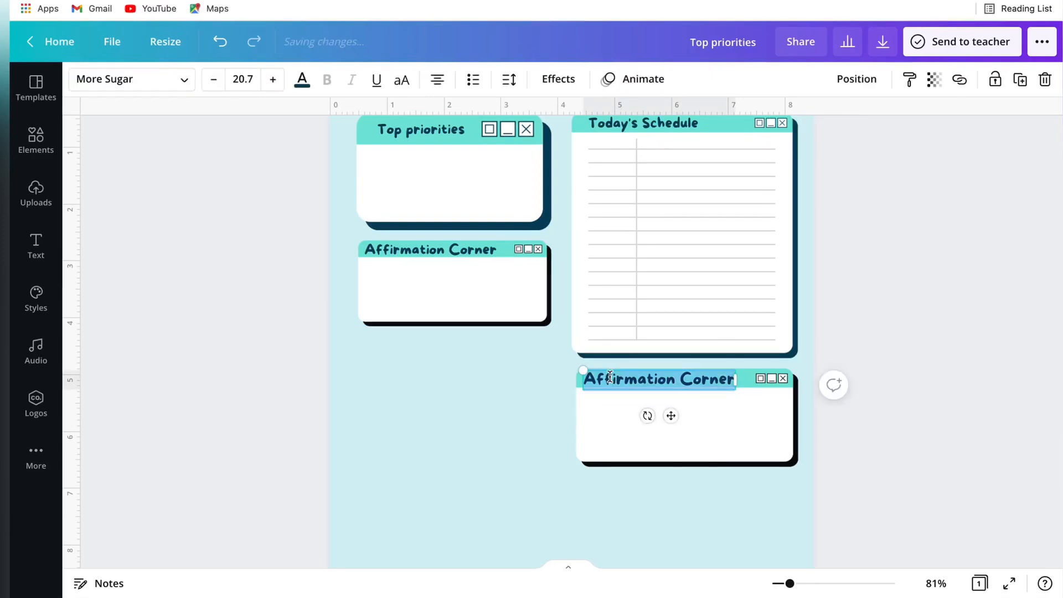
{"action": "type", "text": "G"}
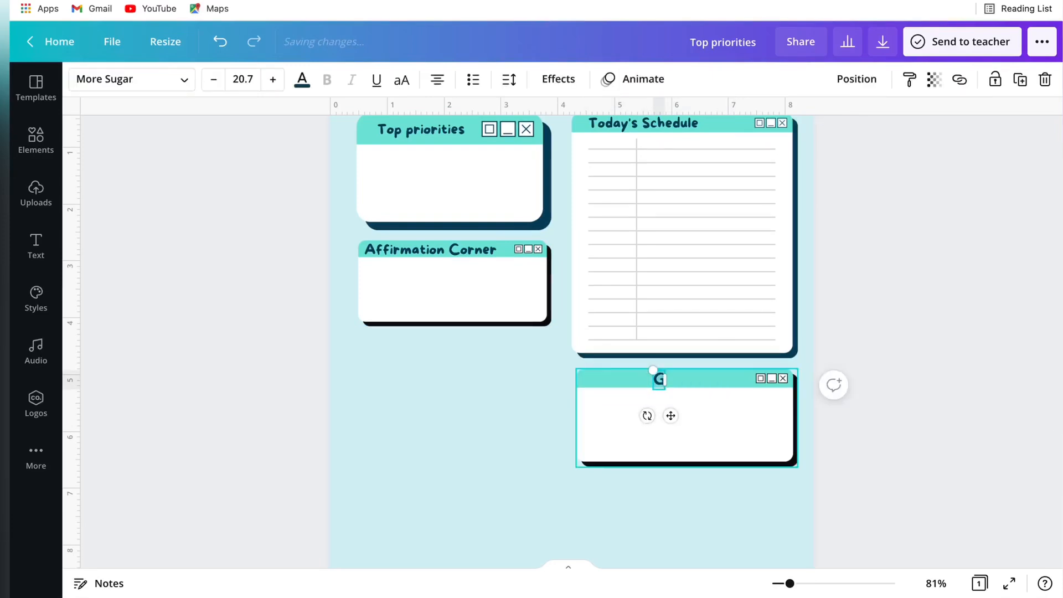
{"action": "type", "text": "ratitude"}
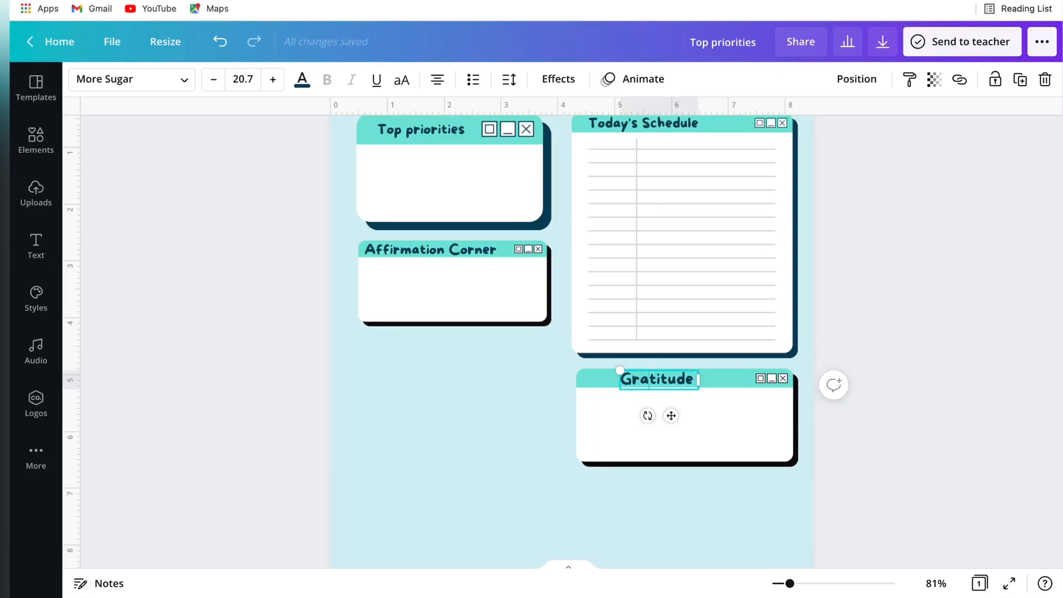
{"action": "key", "text": "Home"}
{"action": "type", "text": "My"}
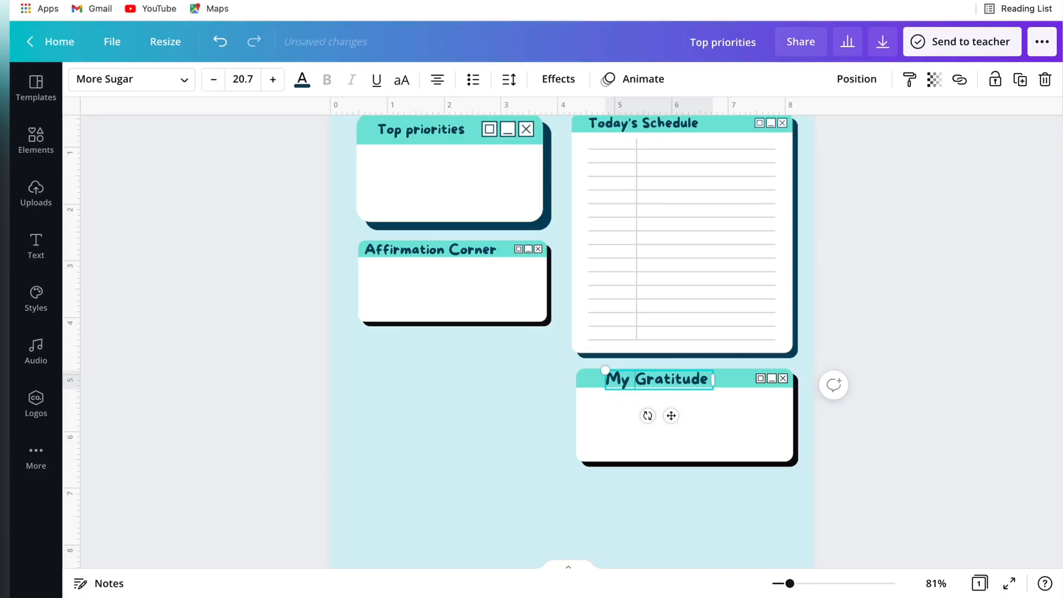
Step: Move the "My Gratitude" heading toward the start of its title bar and set its font size to 18
{"action": "left_click", "coordinate": [670, 443]}
{"action": "left_click_drag", "start_coordinate": [663, 377], "coordinate": [642, 378]}
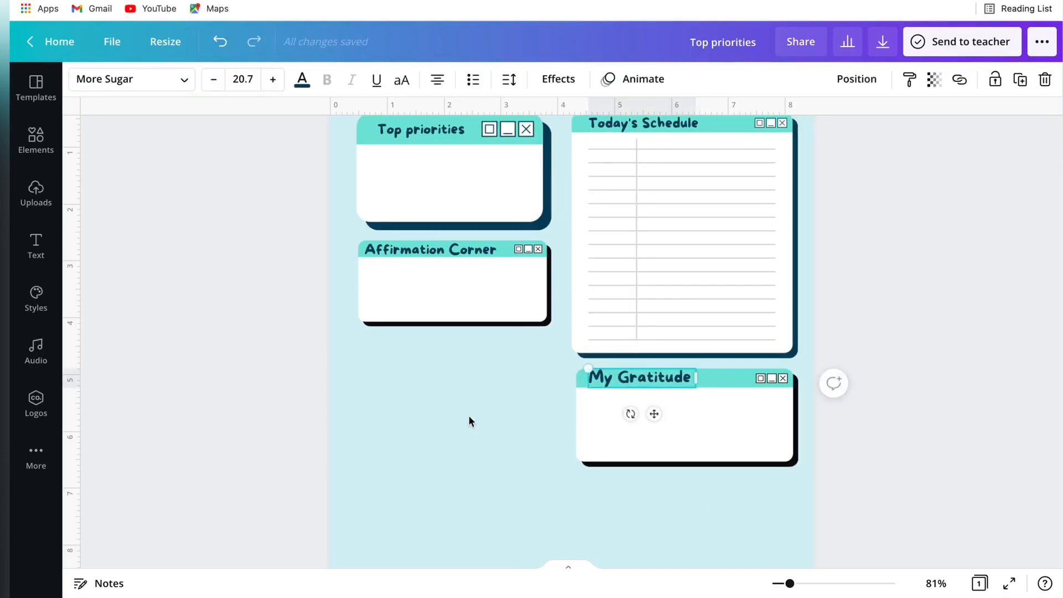
{"action": "left_click", "coordinate": [436, 423]}
{"action": "left_click_drag", "start_coordinate": [618, 423], "coordinate": [613, 423]}
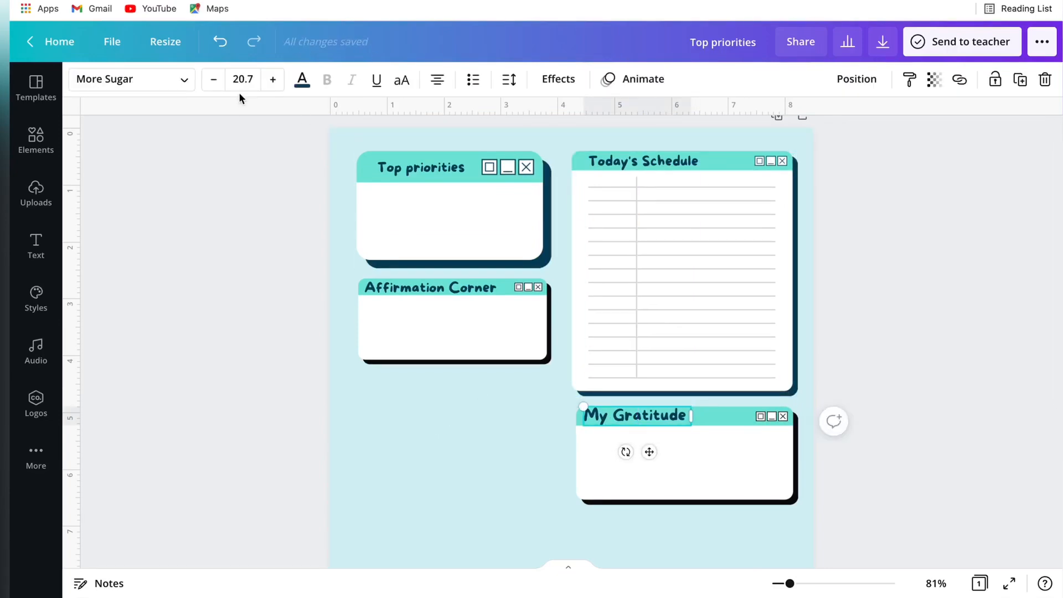
{"action": "left_click", "coordinate": [250, 81]}
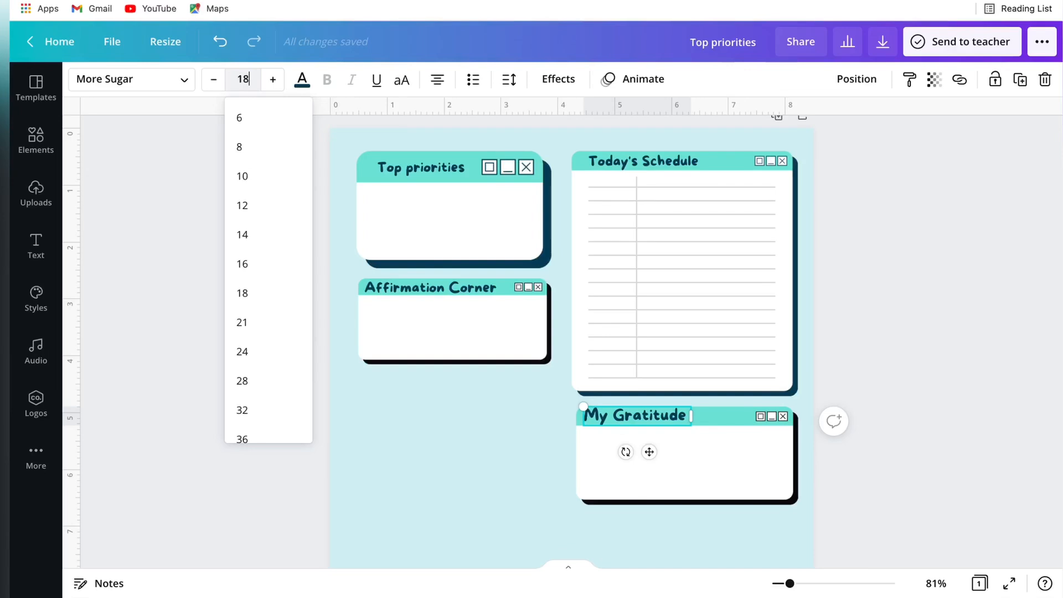
{"action": "key", "text": "Return"}
Step: Search the graphics for "computer tabs" again and find the pink window graphics
{"action": "left_click", "coordinate": [36, 139]}
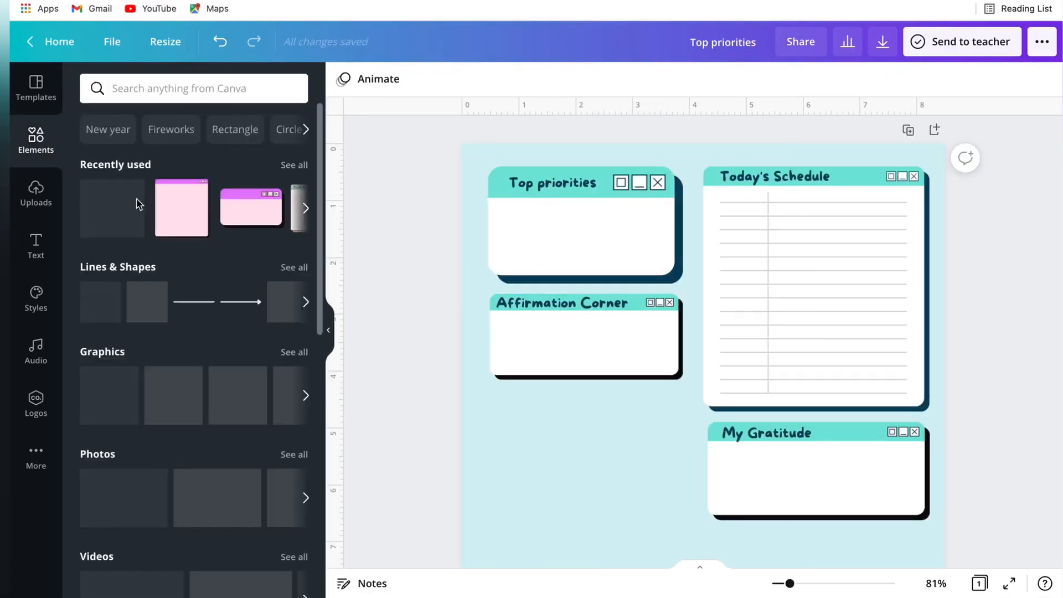
{"action": "left_click", "coordinate": [194, 91]}
{"action": "left_click", "coordinate": [155, 151]}
{"action": "scroll", "coordinate": [410, 342], "scroll_direction": "down", "scroll_amount": 5}
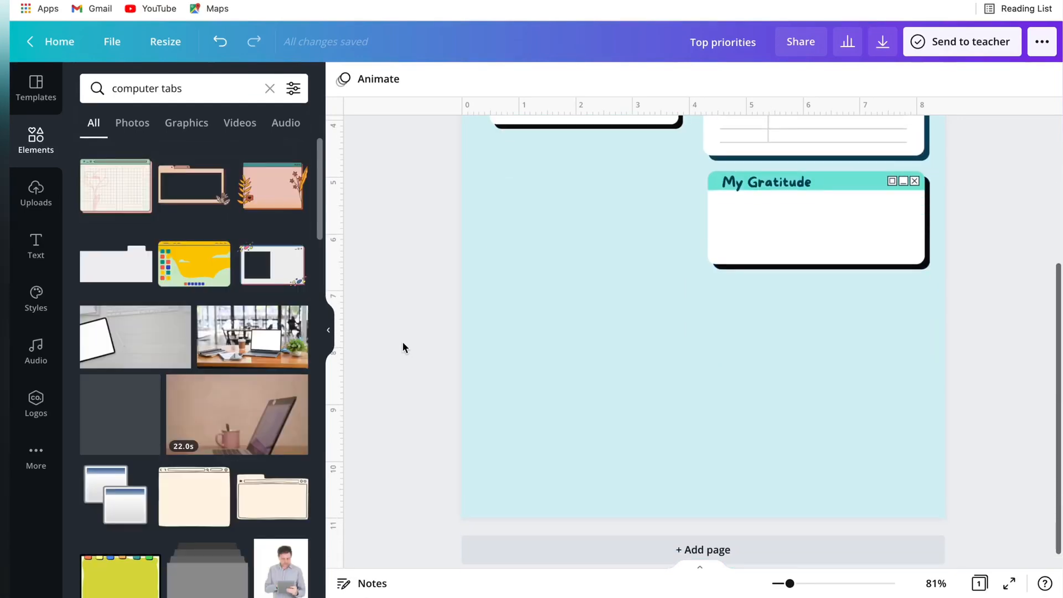
{"action": "left_click", "coordinate": [194, 124]}
{"action": "scroll", "coordinate": [197, 374], "scroll_direction": "down", "scroll_amount": 10}
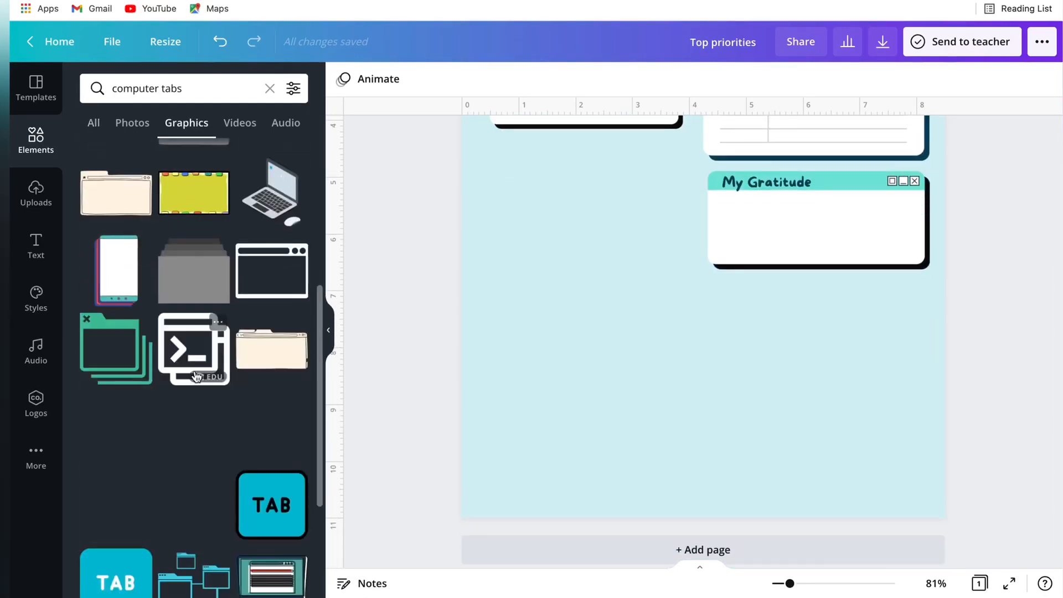
{"action": "scroll", "coordinate": [195, 377], "scroll_direction": "down", "scroll_amount": 8}
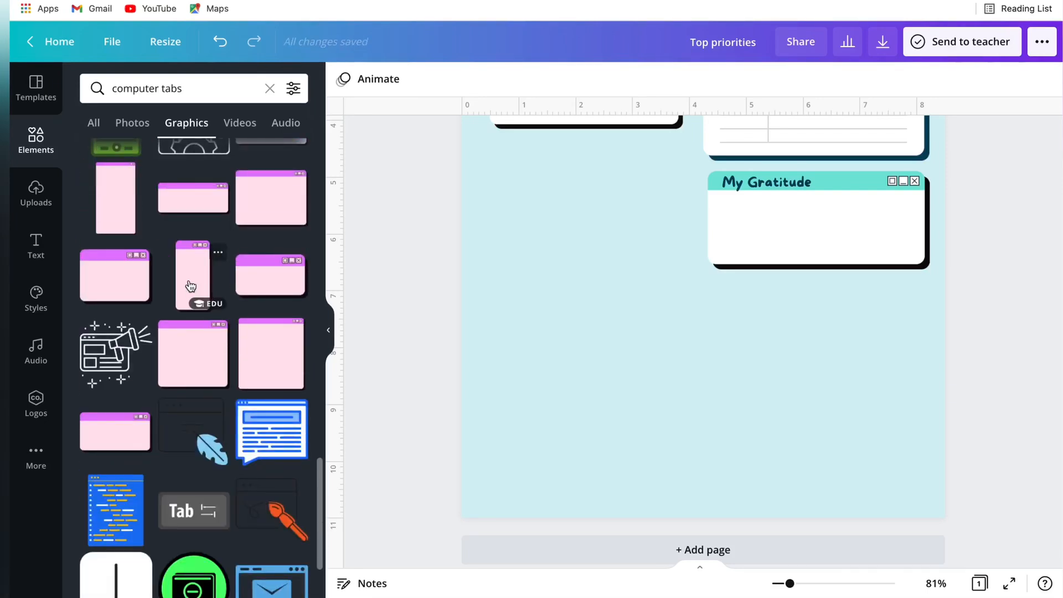
{"action": "scroll", "coordinate": [187, 287], "scroll_direction": "down", "scroll_amount": 1}
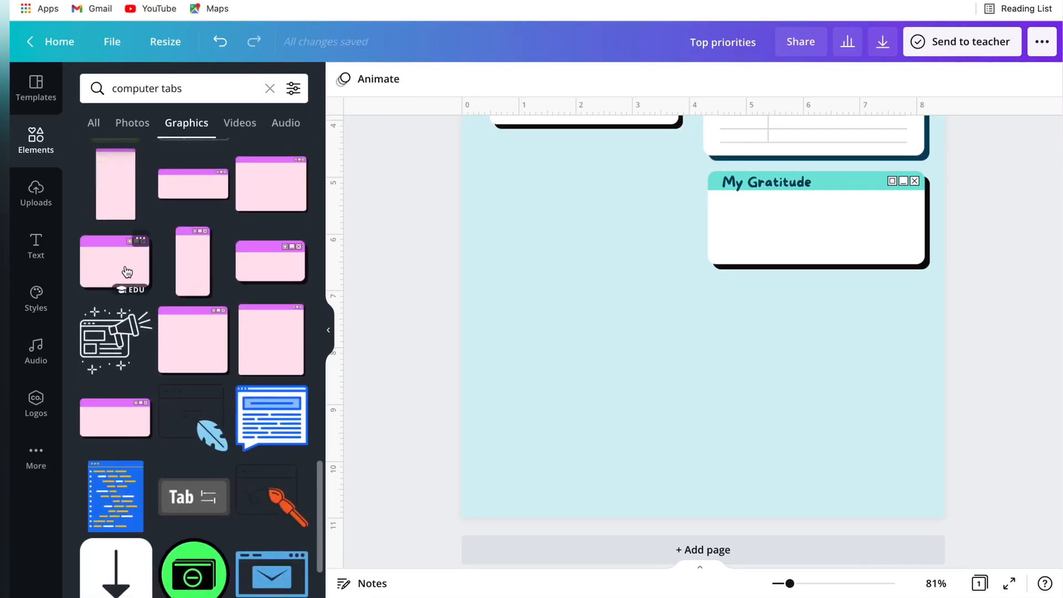
{"action": "left_click", "coordinate": [124, 268]}
{"action": "left_click_drag", "start_coordinate": [684, 253], "coordinate": [739, 436]}
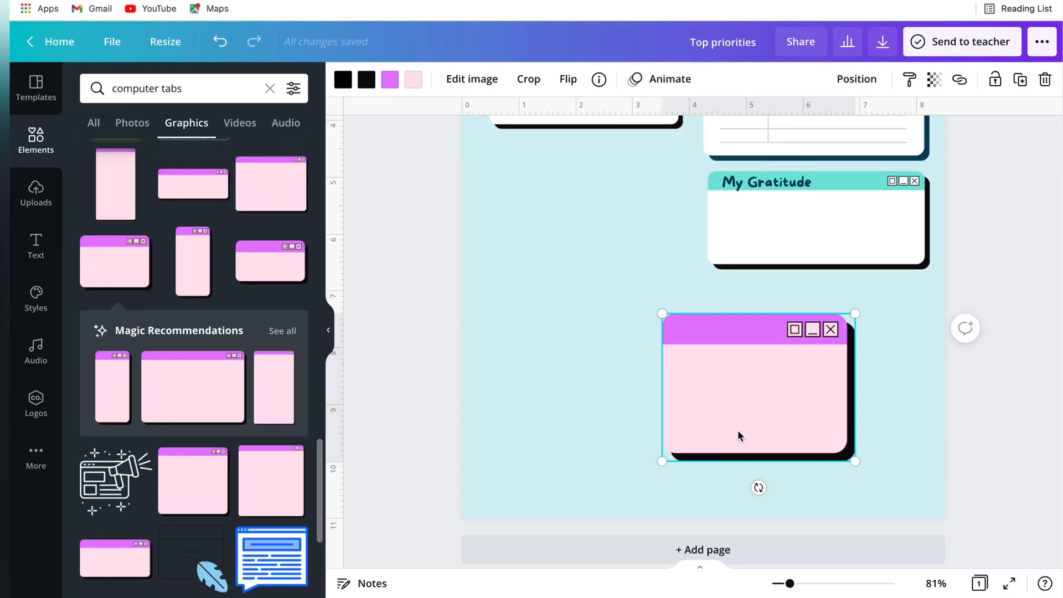
{"action": "key", "text": "Delete"}
Step: Place a tall pink window graphic below the "My Gratitude" window and resize it to fit above the page's bottom edge
{"action": "left_click", "coordinate": [208, 459]}
{"action": "left_click_drag", "start_coordinate": [729, 277], "coordinate": [834, 462]}
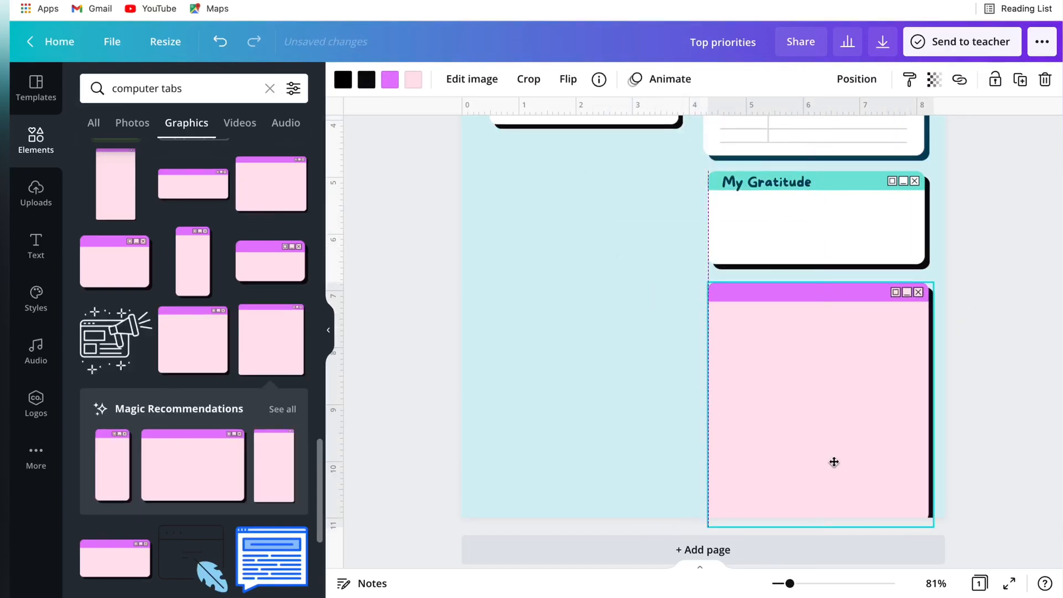
{"action": "left_click_drag", "start_coordinate": [932, 526], "coordinate": [902, 510]}
{"action": "left_click_drag", "start_coordinate": [799, 422], "coordinate": [804, 416]}
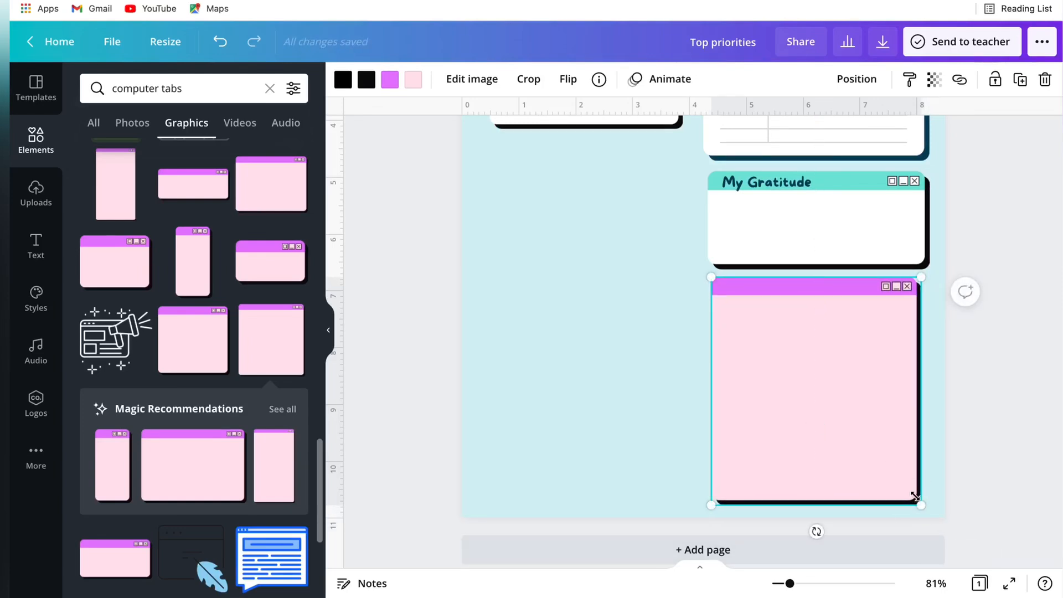
{"action": "left_click_drag", "start_coordinate": [921, 506], "coordinate": [928, 514]}
{"action": "left_click", "coordinate": [942, 491]}
{"action": "left_click", "coordinate": [835, 437]}
Step: Duplicate the "My Gratitude" heading into the pink window's title bar, change its text to "To do list", and align it with the heading above
{"action": "scroll", "coordinate": [859, 408], "scroll_direction": "up", "scroll_amount": 5}
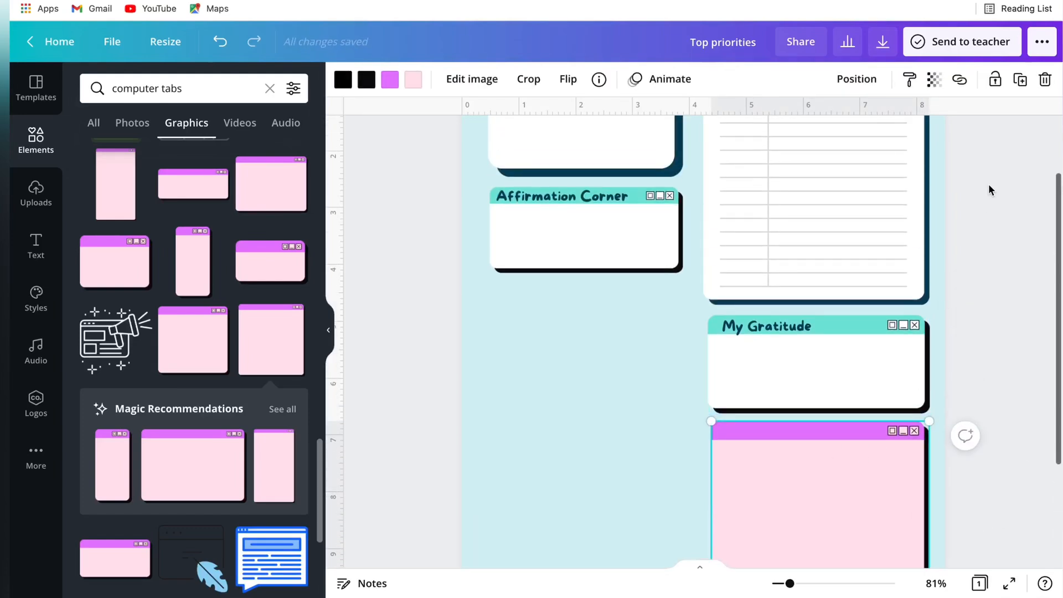
{"action": "left_click_drag", "start_coordinate": [789, 584], "coordinate": [785, 584]}
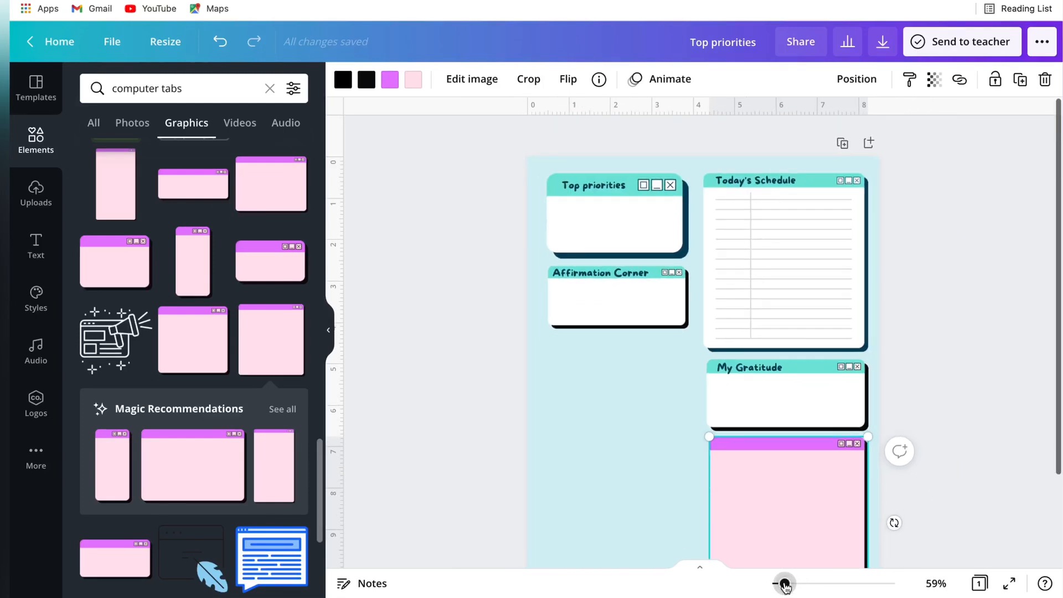
{"action": "scroll", "coordinate": [910, 381], "scroll_direction": "down", "scroll_amount": 1}
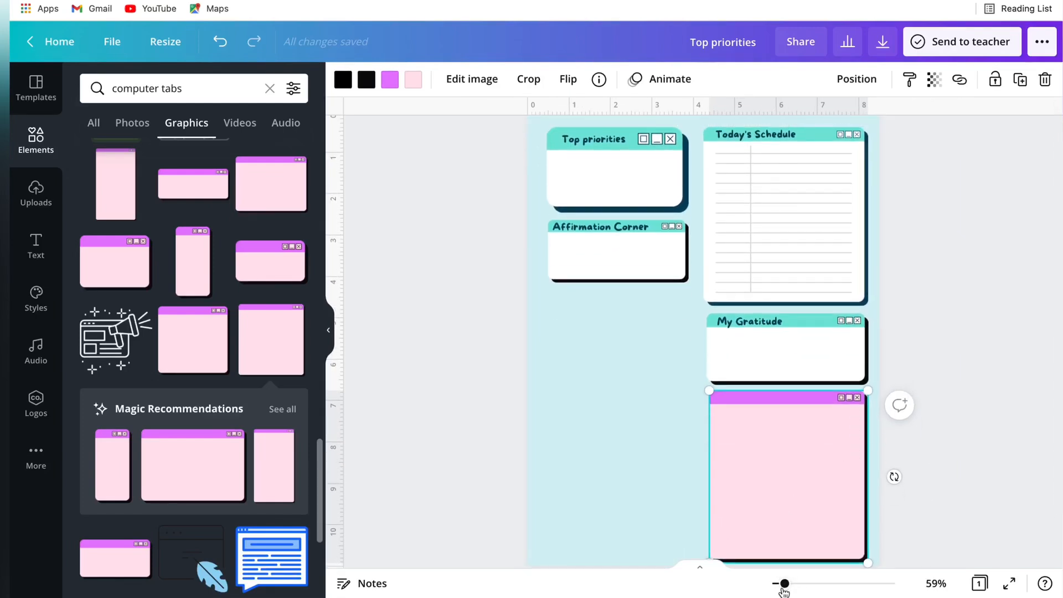
{"action": "left_click_drag", "start_coordinate": [785, 584], "coordinate": [792, 586]}
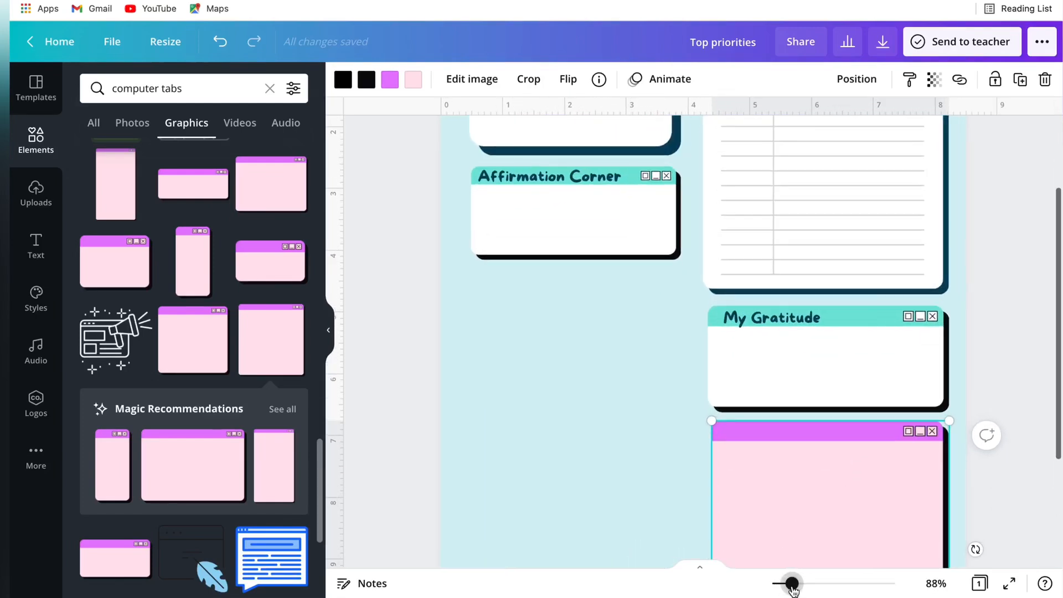
{"action": "left_click", "coordinate": [666, 457]}
{"action": "scroll", "coordinate": [456, 437], "scroll_direction": "down", "scroll_amount": 2}
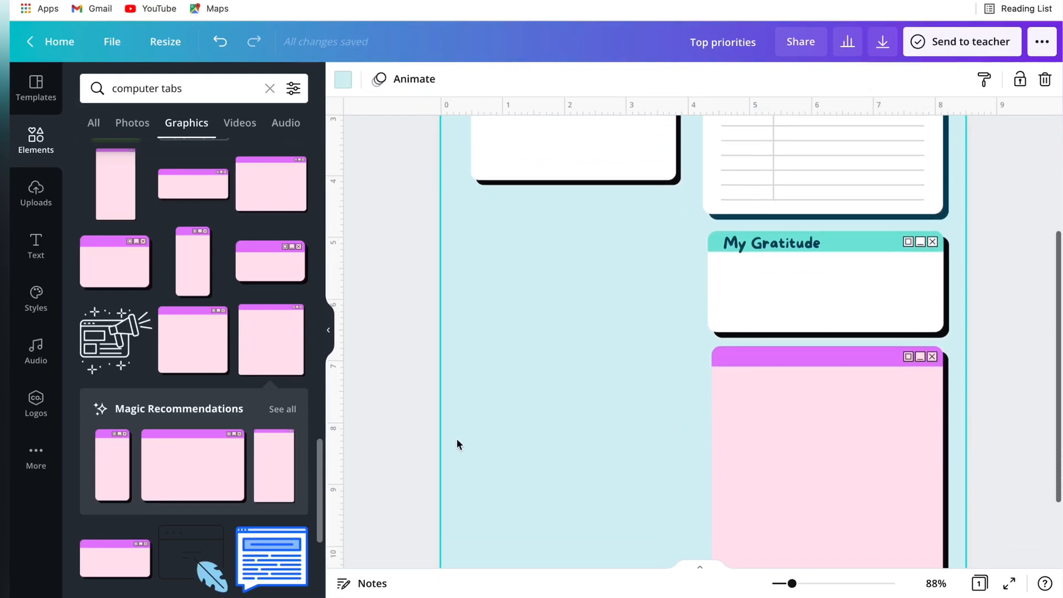
{"action": "left_click", "coordinate": [770, 231]}
{"action": "key", "text": "ctrl+d"}
{"action": "left_click_drag", "start_coordinate": [797, 283], "coordinate": [783, 384]}
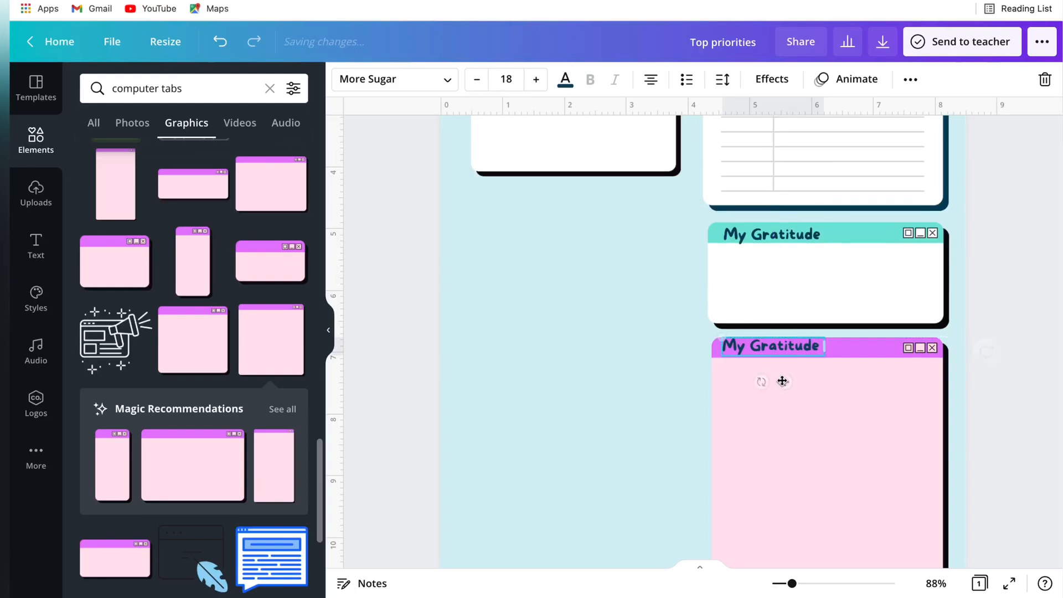
{"action": "key", "text": "BackSpace"}
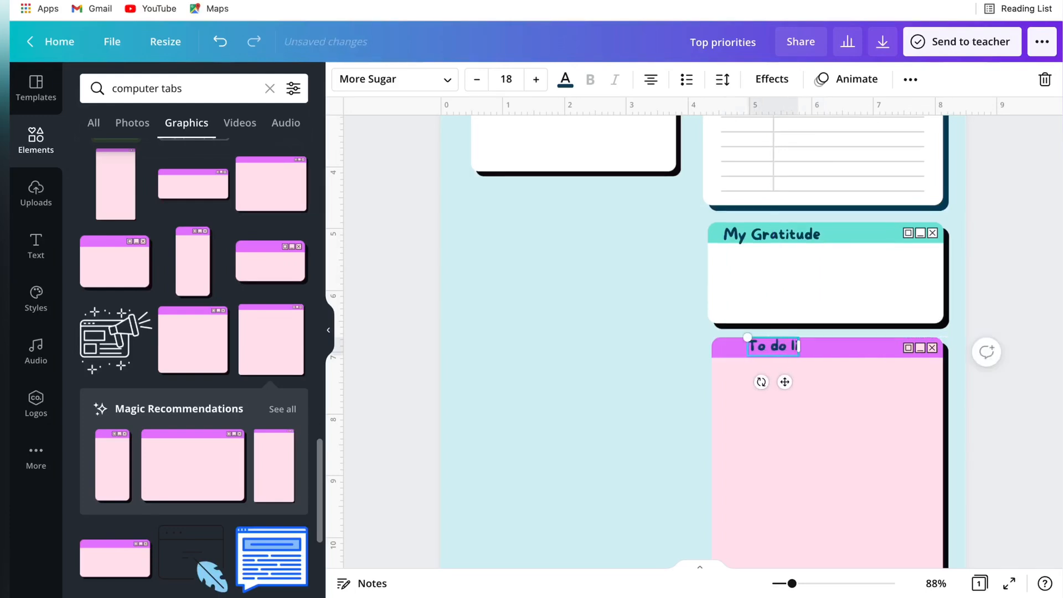
{"action": "left_click_drag", "start_coordinate": [767, 351], "coordinate": [760, 351]}
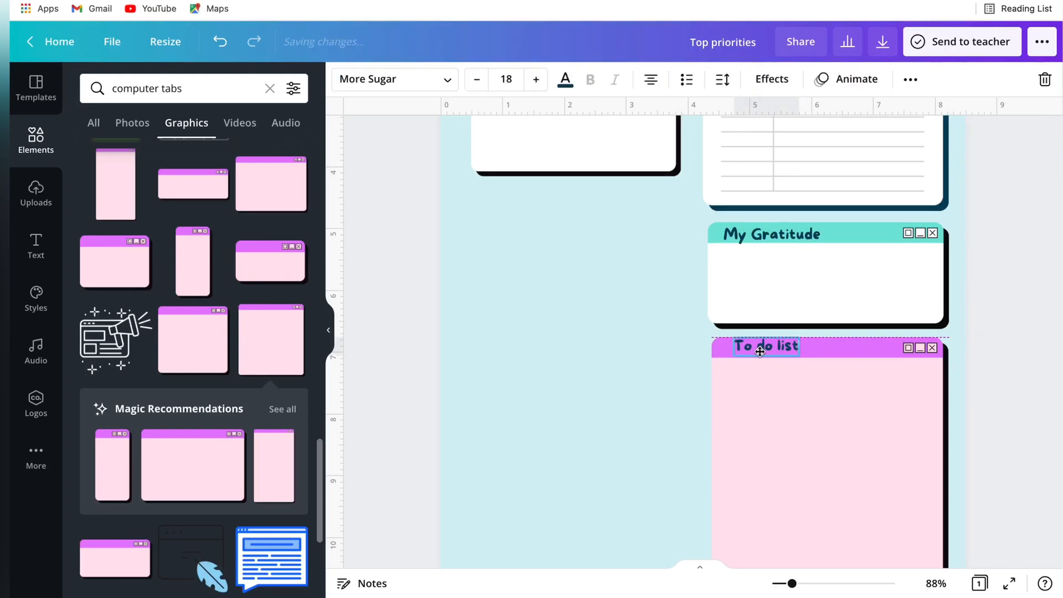
{"action": "left_click", "coordinate": [615, 392]}
Step: Add a square shape, shrink it to a checkbox about 0.25 in wide, and recolor it light blue
{"action": "scroll", "coordinate": [615, 392], "scroll_direction": "down", "scroll_amount": 2}
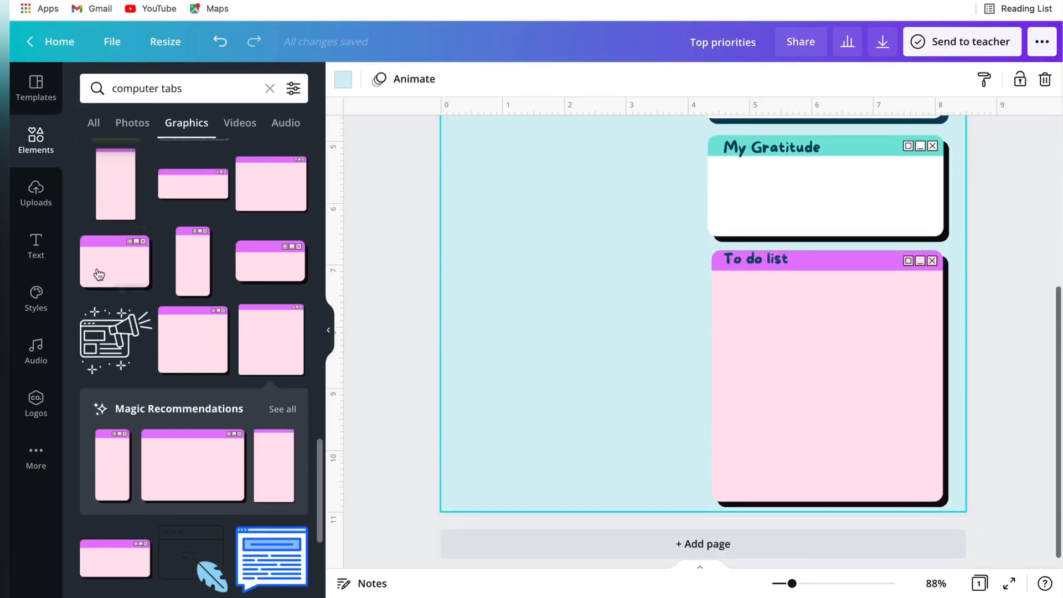
{"action": "left_click", "coordinate": [271, 88]}
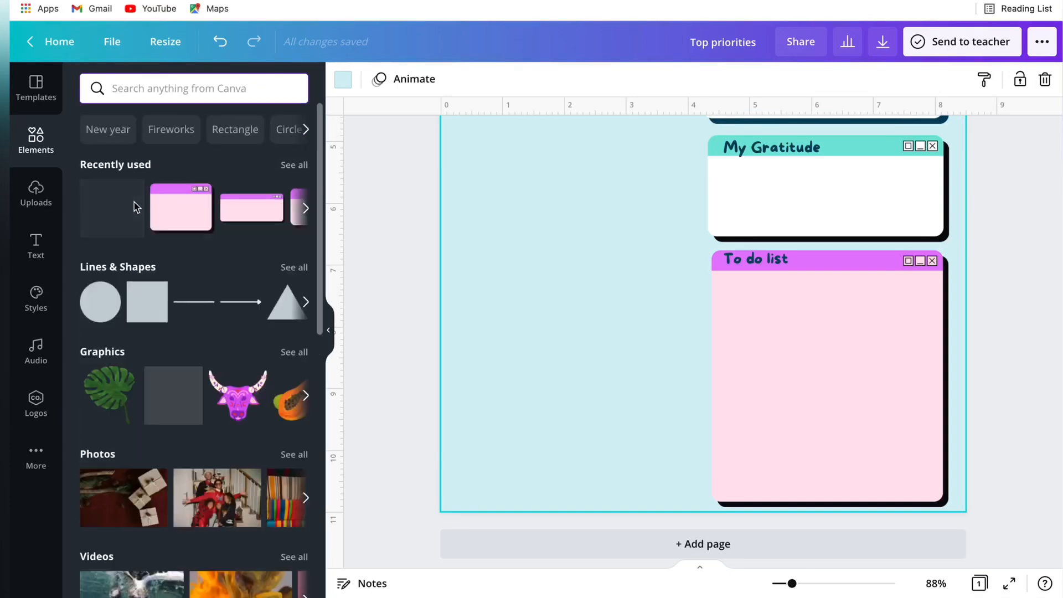
{"action": "left_click", "coordinate": [147, 301]}
{"action": "left_click_drag", "start_coordinate": [574, 283], "coordinate": [746, 177]}
{"action": "left_click", "coordinate": [344, 79]}
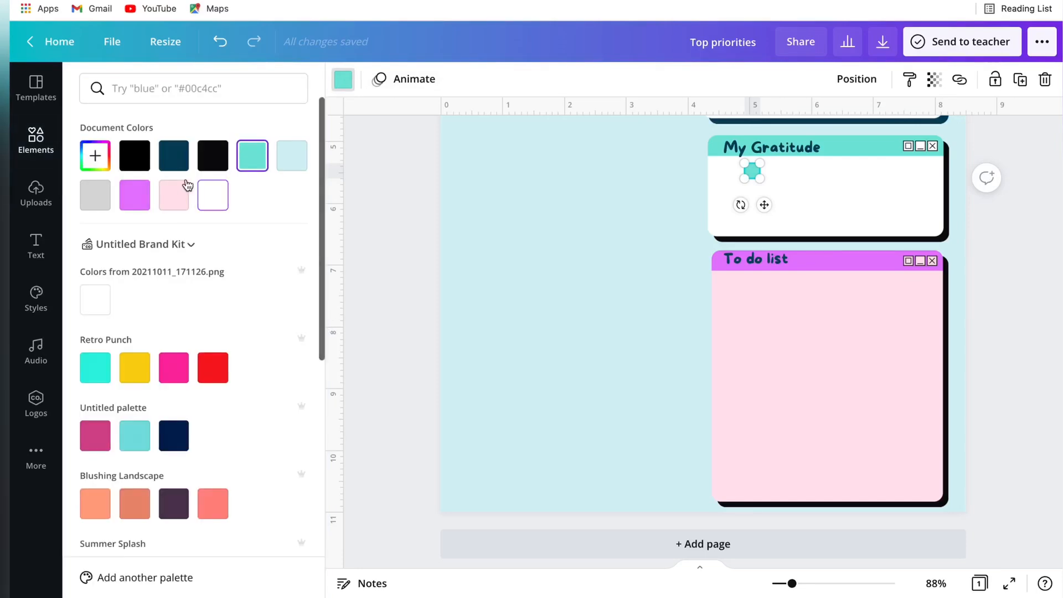
{"action": "left_click", "coordinate": [287, 163]}
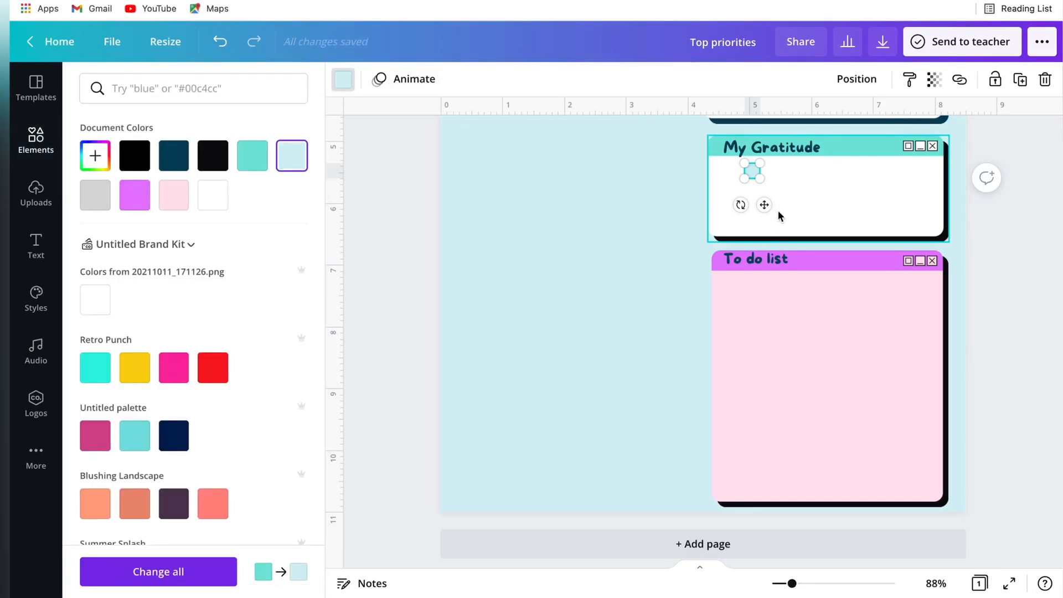
Step: Move the checkbox square into the pink window just below the "To do list" heading and lock the window graphic
{"action": "left_click_drag", "start_coordinate": [763, 206], "coordinate": [735, 384]}
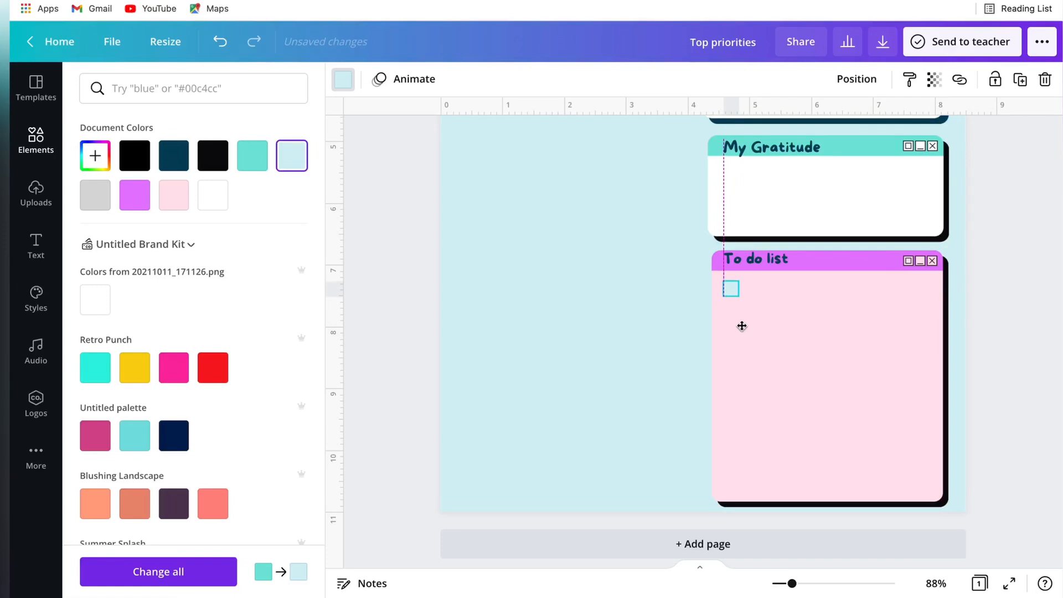
{"action": "left_click", "coordinate": [775, 385]}
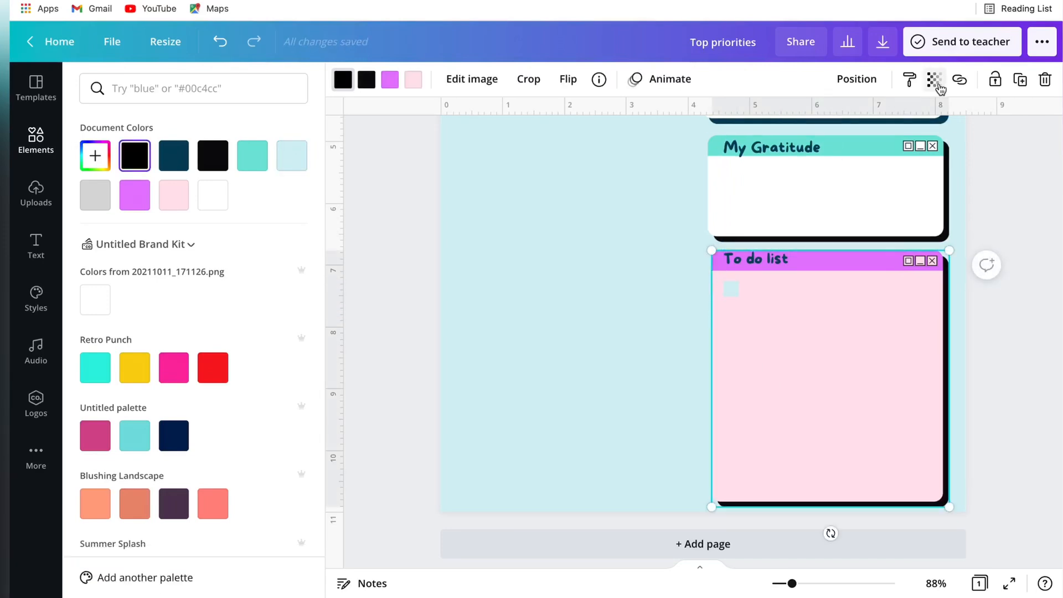
{"action": "left_click", "coordinate": [600, 426]}
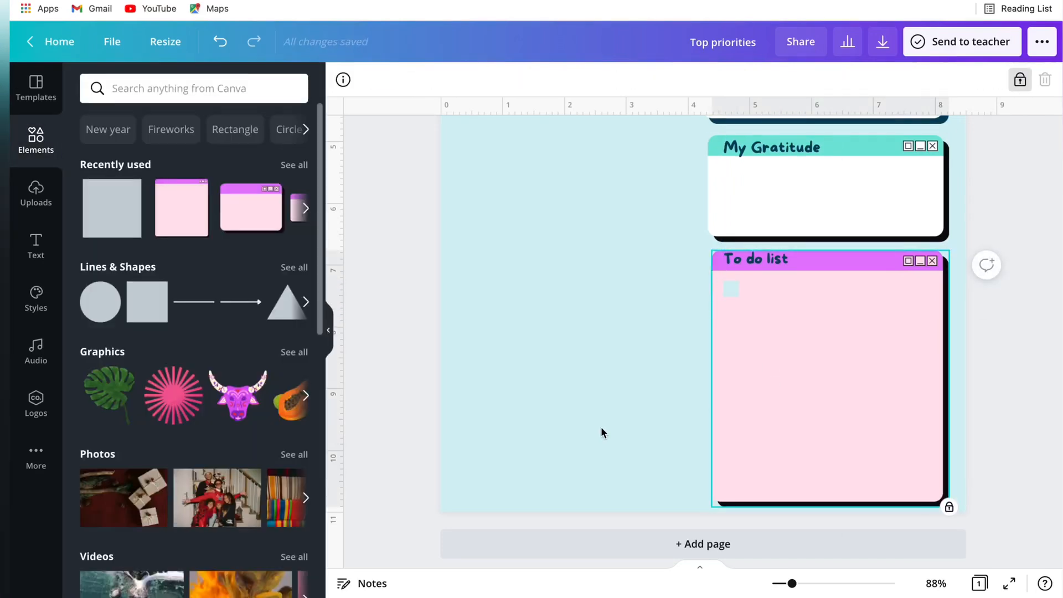
Step: Duplicate the light blue checkbox in the "To do list" window and position the copy inside the window
{"action": "left_click", "coordinate": [736, 294]}
{"action": "key", "text": "ctrl+d"}
{"action": "left_click_drag", "start_coordinate": [735, 293], "coordinate": [822, 382]}
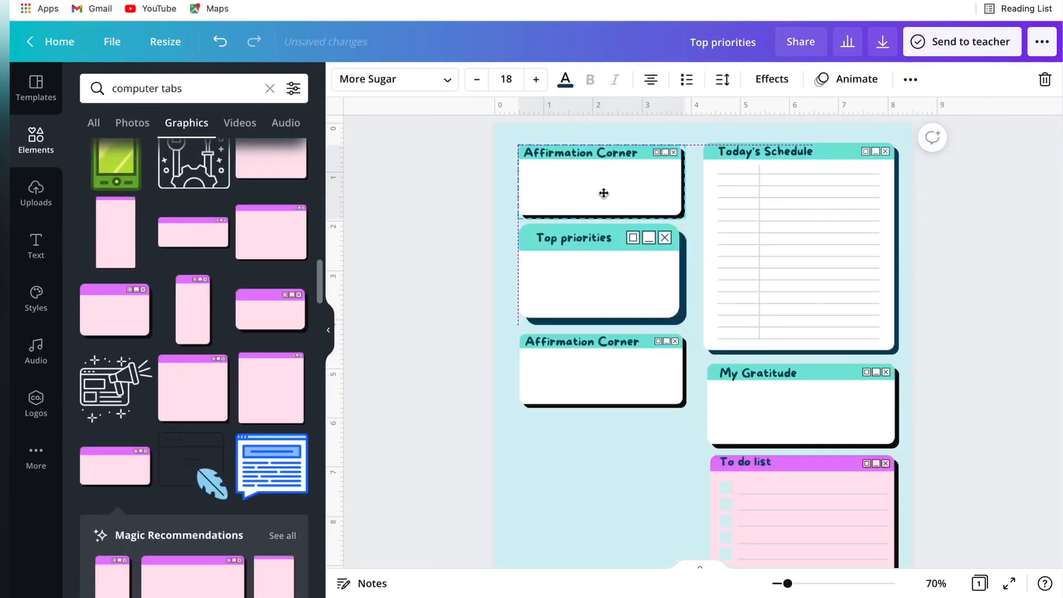
Step: Position the copied "Affirmation Corner" window above "Top priorities", level with "Today's Schedule", and change its heading to "Mood tracker"
{"action": "left_click_drag", "start_coordinate": [604, 193], "coordinate": [602, 190]}
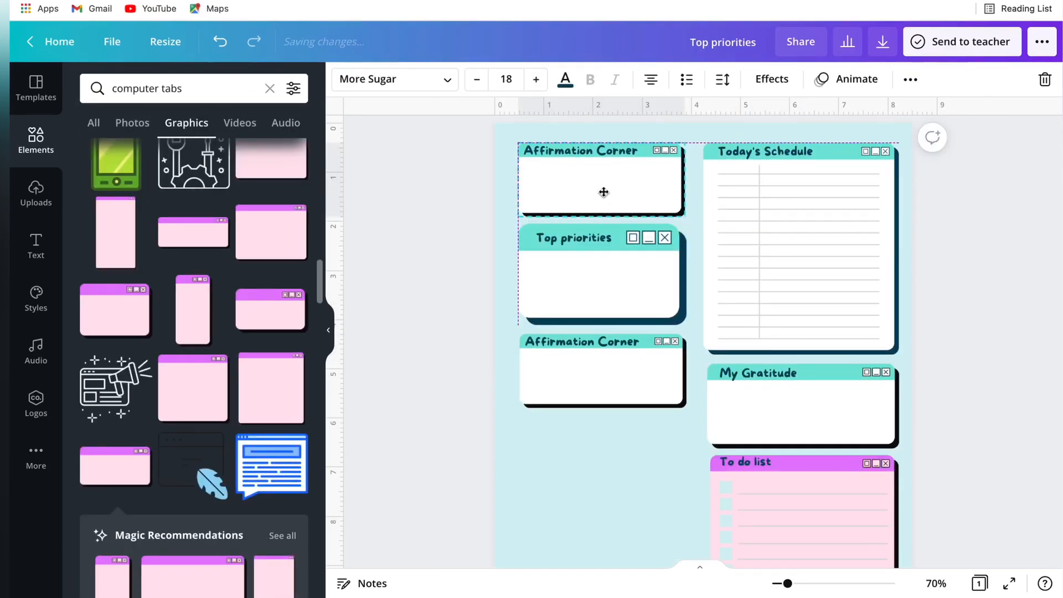
{"action": "left_click", "coordinate": [464, 217]}
{"action": "left_click", "coordinate": [553, 149]}
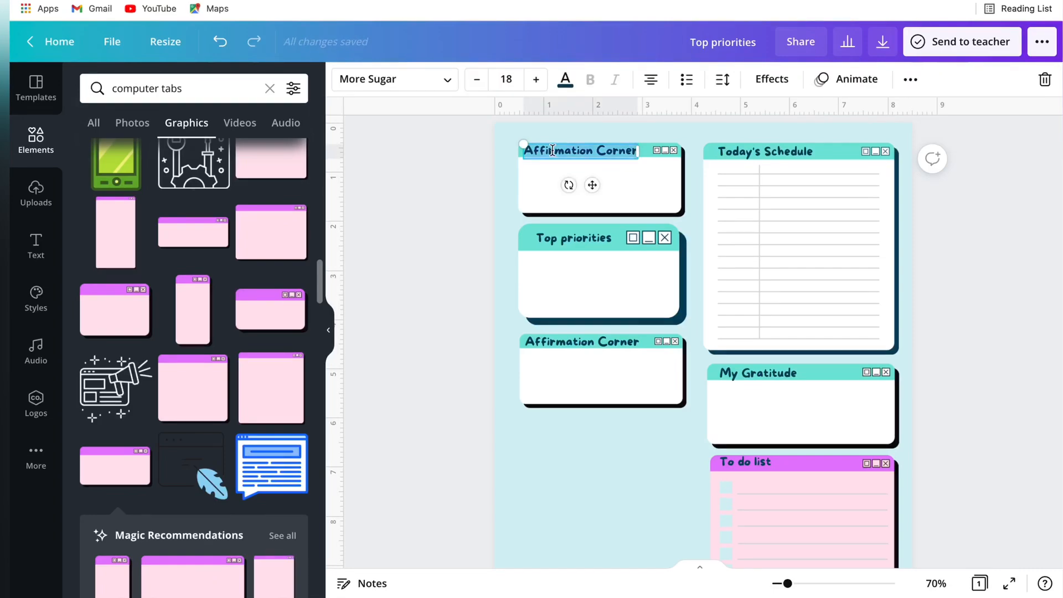
{"action": "type", "text": "Ma"}
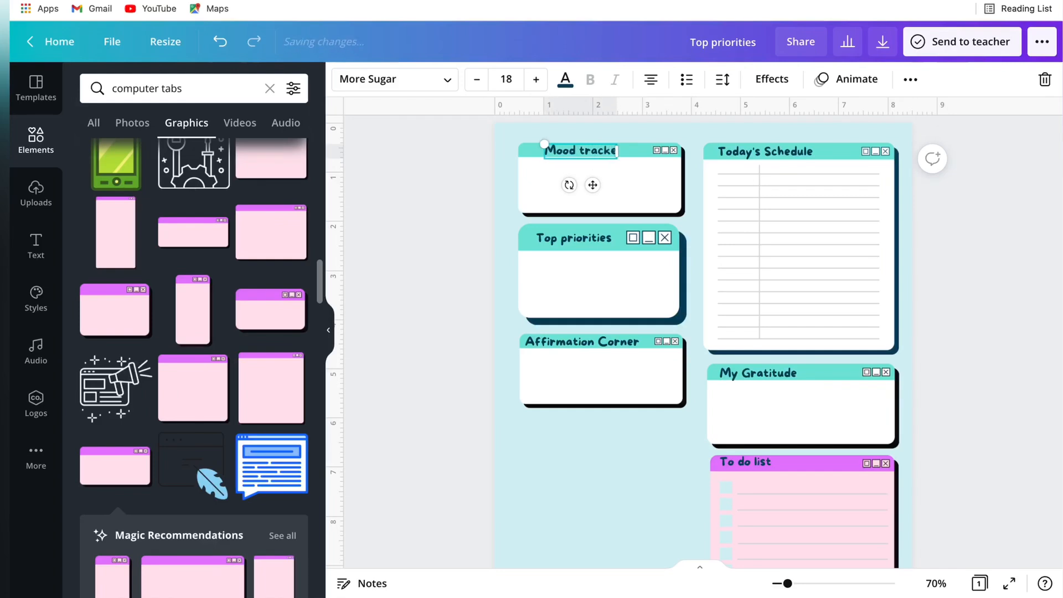
{"action": "left_click", "coordinate": [451, 162]}
Step: Move the "Mood tracker" heading to the left end of its window's title bar
{"action": "mouse_move", "coordinate": [562, 151]}
{"action": "left_mouse_down"}
{"action": "mouse_move", "coordinate": [545, 154]}
{"action": "mouse_move", "coordinate": [569, 147]}
{"action": "left_mouse_up"}
{"action": "left_click", "coordinate": [458, 178]}
{"action": "left_click", "coordinate": [567, 149]}
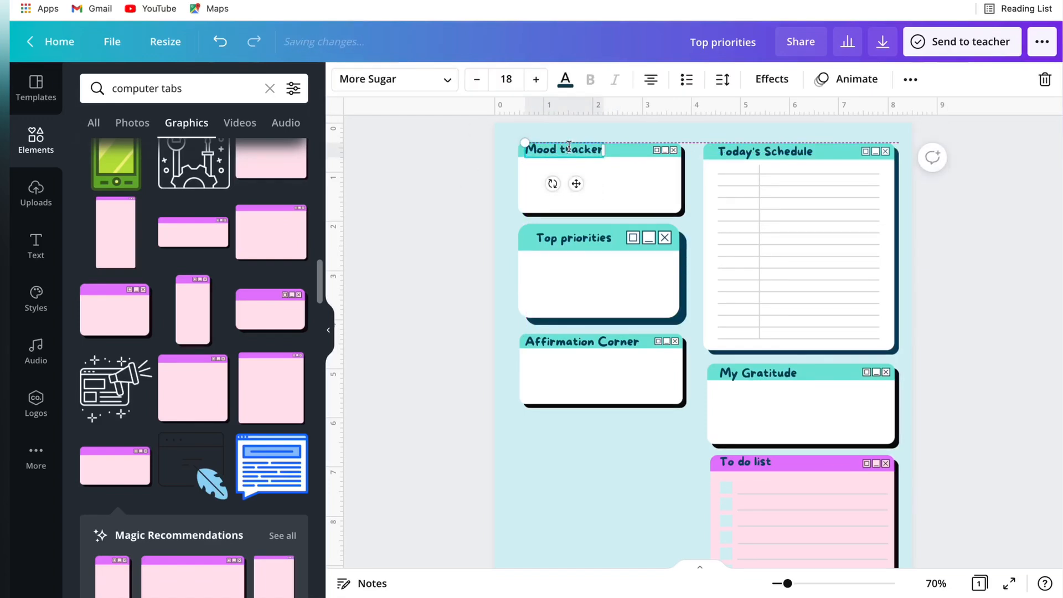
{"action": "left_click", "coordinate": [396, 170]}
{"action": "left_click", "coordinate": [545, 143]}
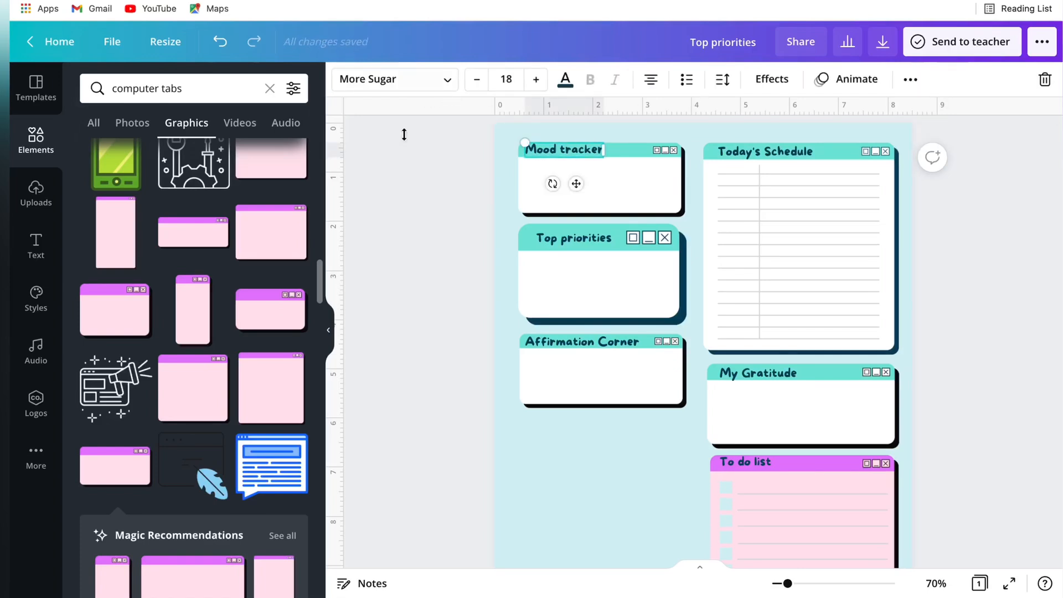
{"action": "left_click", "coordinate": [377, 236]}
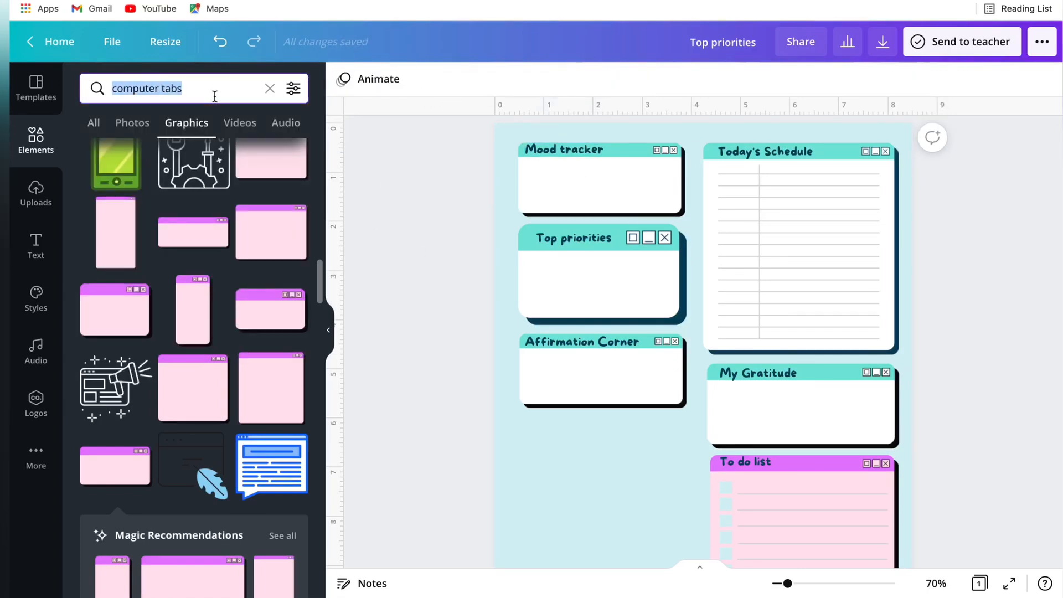
Step: Search the graphics for "moods" and add the outlined smiling face with closed eyes to the page
{"action": "type", "text": "moo"}
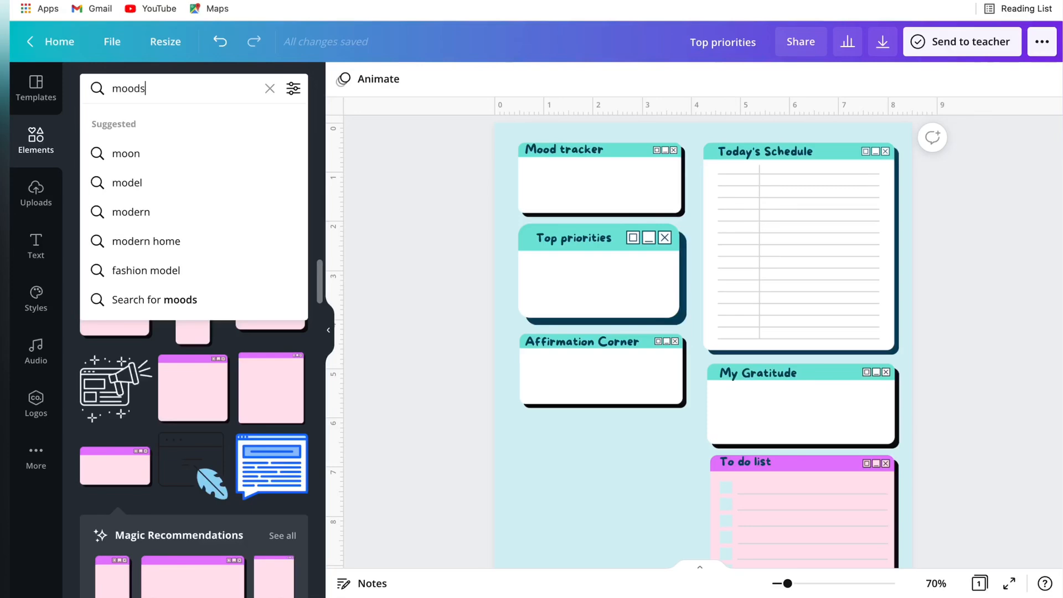
{"action": "type", "text": "ds"}
{"action": "key", "text": "Return"}
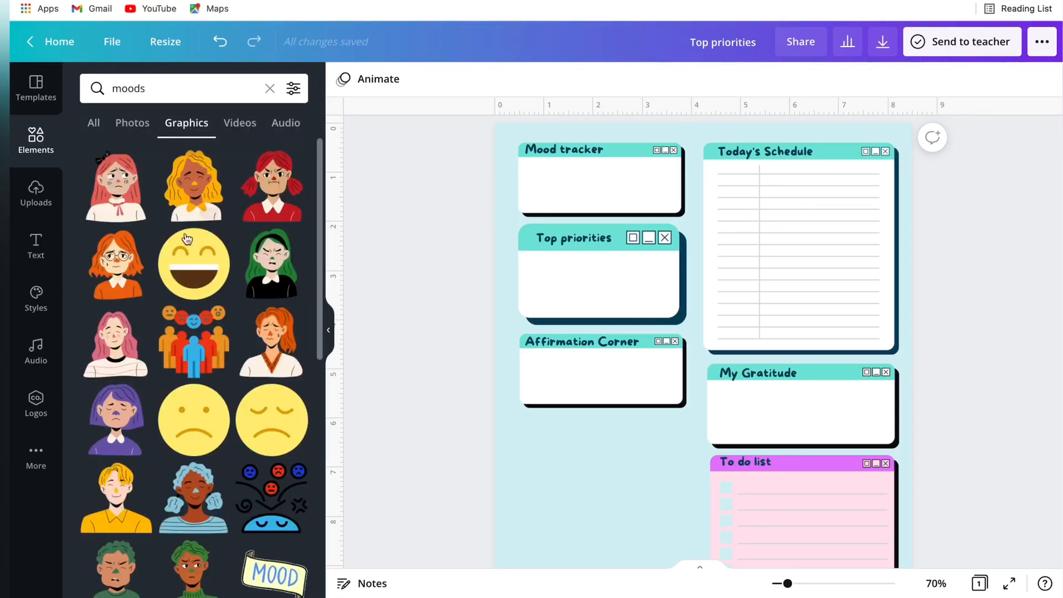
{"action": "scroll", "coordinate": [181, 183], "scroll_direction": "down", "scroll_amount": 10}
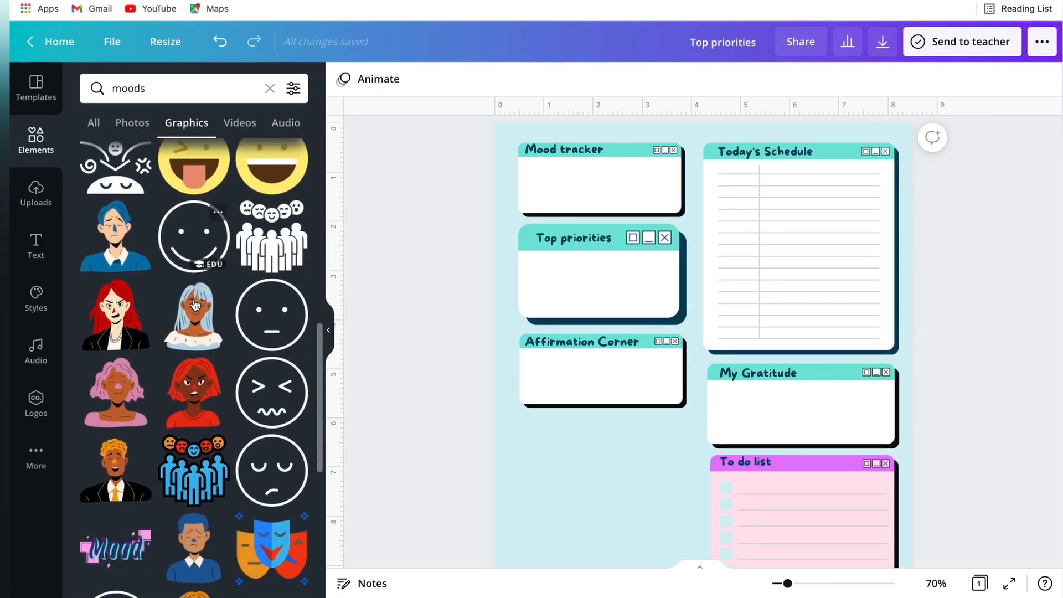
{"action": "scroll", "coordinate": [194, 304], "scroll_direction": "down", "scroll_amount": 6}
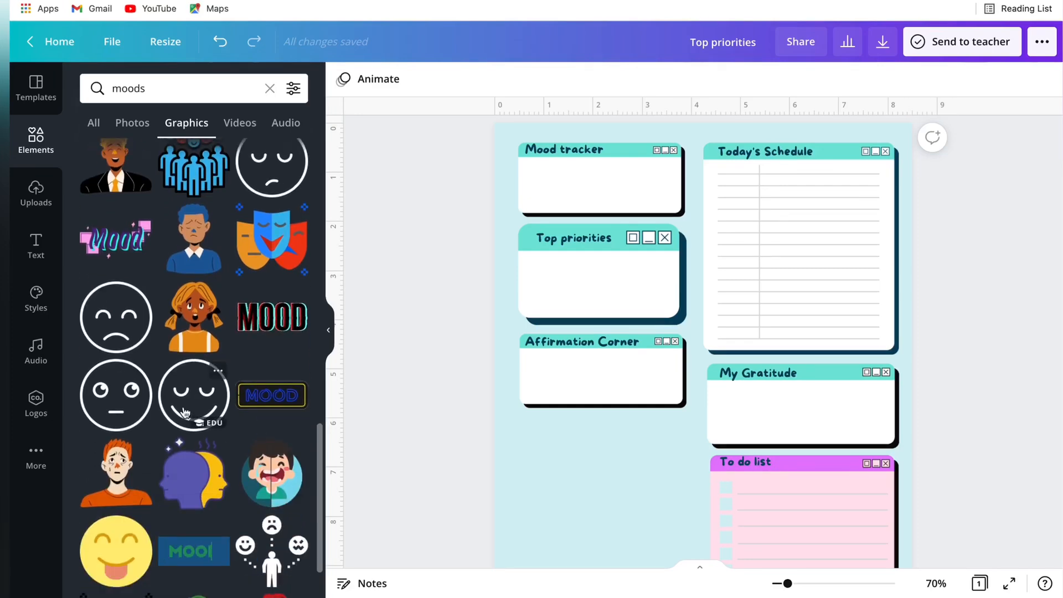
{"action": "left_click", "coordinate": [184, 412]}
Step: Recolor the smiling face turquoise and shrink it to fit at the left of the "Mood tracker" window
{"action": "left_click", "coordinate": [343, 79]}
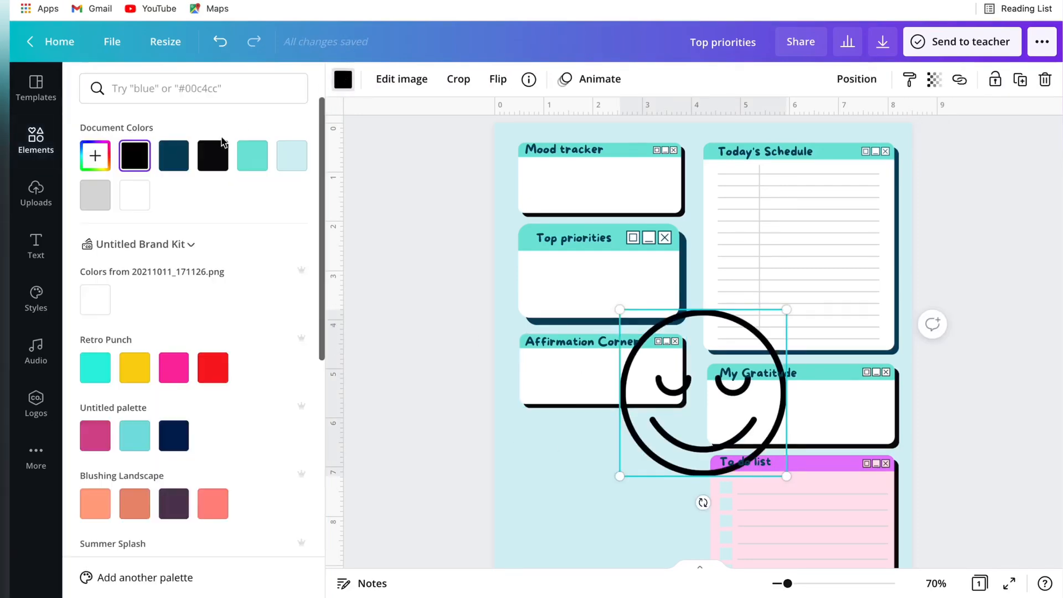
{"action": "left_click", "coordinate": [252, 155]}
{"action": "key", "text": "Escape"}
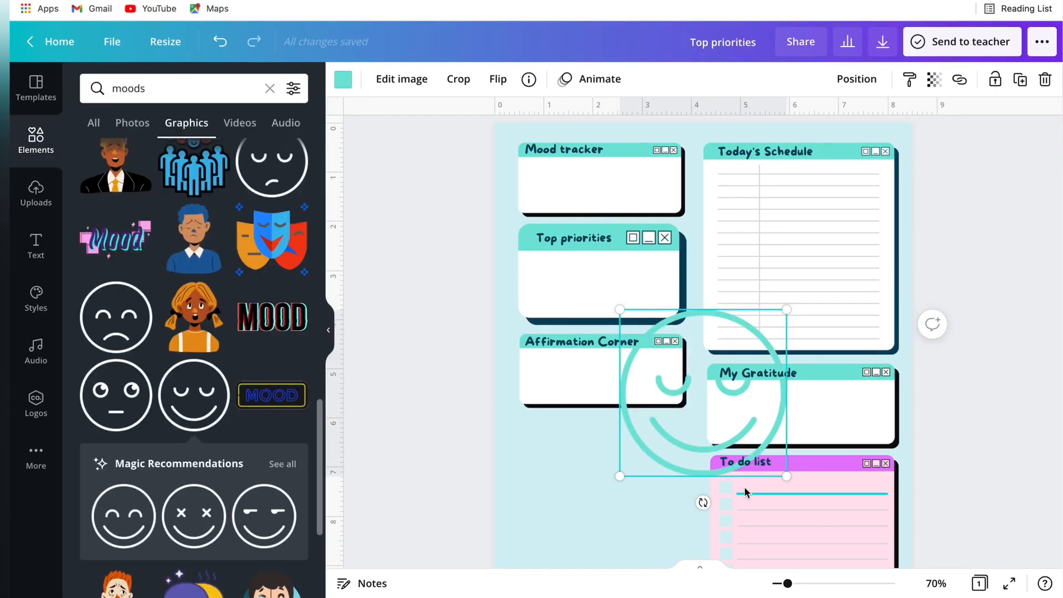
{"action": "left_click_drag", "start_coordinate": [777, 473], "coordinate": [542, 226]}
{"action": "left_click", "coordinate": [436, 242]}
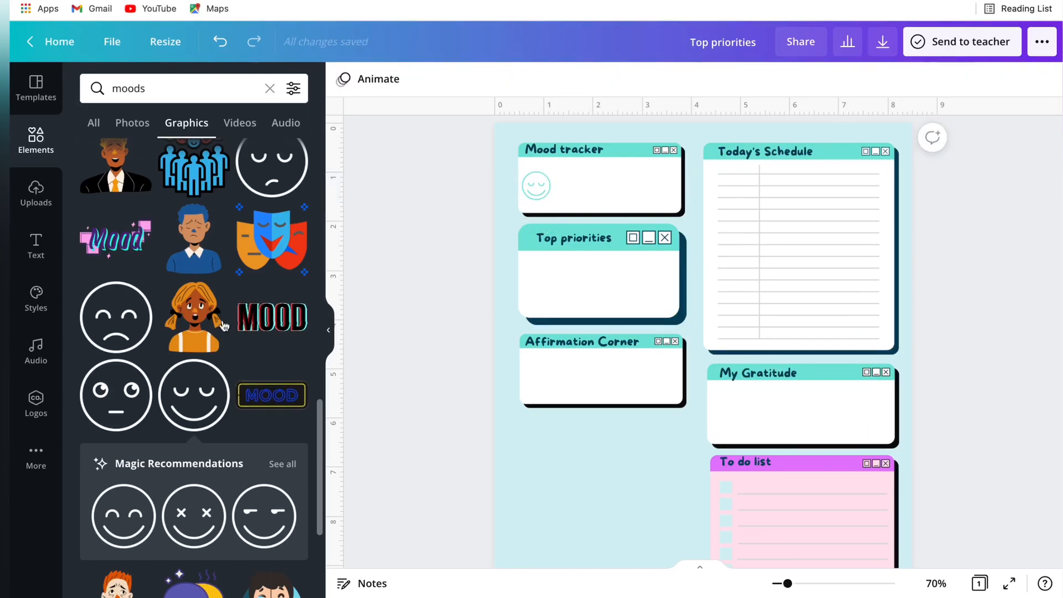
Step: Add the outlined sad face and the narrow-eyed frowning face, shrinking and placing both beside the smiley in the "Mood tracker" window
{"action": "left_click", "coordinate": [135, 316]}
{"action": "left_click_drag", "start_coordinate": [748, 388], "coordinate": [563, 223]}
{"action": "scroll", "coordinate": [257, 280], "scroll_direction": "down", "scroll_amount": 3}
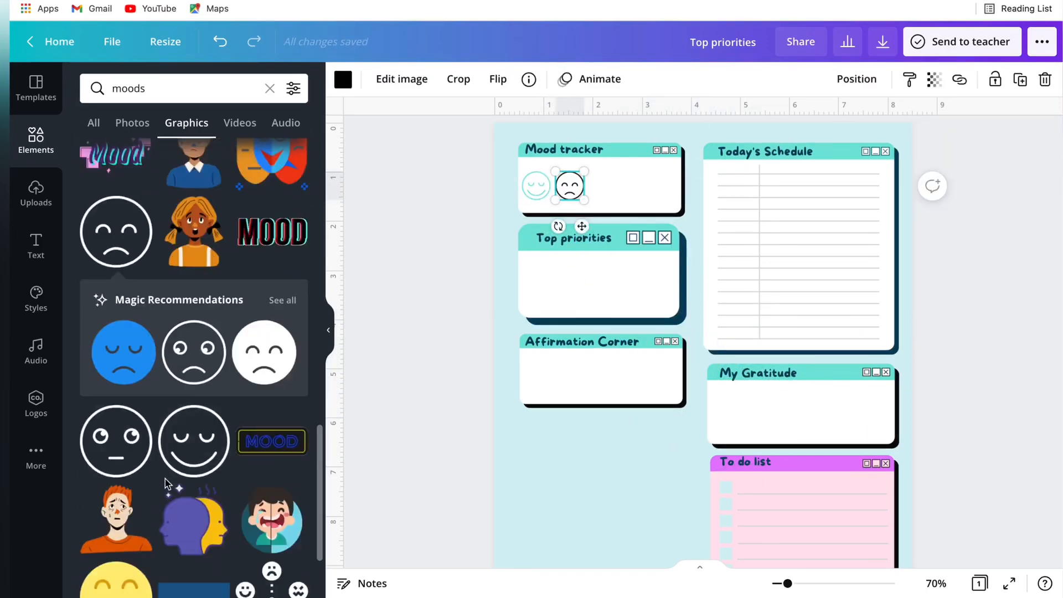
{"action": "left_click", "coordinate": [281, 266]}
{"action": "left_click", "coordinate": [115, 334]}
{"action": "left_click_drag", "start_coordinate": [781, 374], "coordinate": [620, 199]}
Step: Add the outlined frowning face with squeezed-shut eyes and shrink it into the right end of the mood face row
{"action": "scroll", "coordinate": [162, 495], "scroll_direction": "down", "scroll_amount": 5}
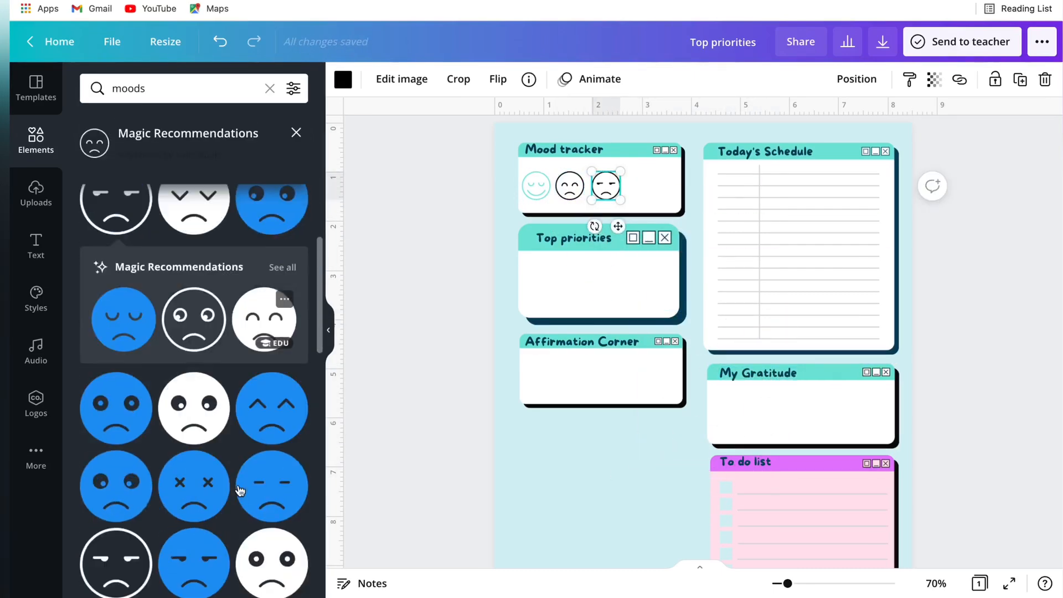
{"action": "scroll", "coordinate": [163, 495], "scroll_direction": "down", "scroll_amount": 5}
{"action": "left_click", "coordinate": [193, 404]}
{"action": "left_click_drag", "start_coordinate": [616, 481], "coordinate": [665, 226]}
{"action": "left_click", "coordinate": [388, 238]}
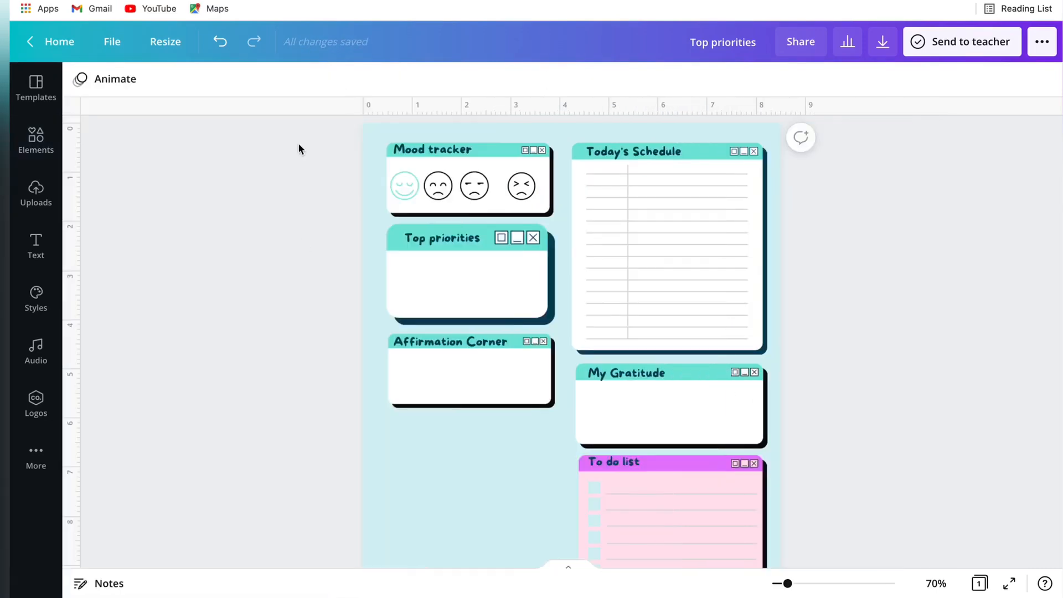
Step: Recolor the three black frowning faces in the "Mood tracker" window turquoise to match the smiley
{"action": "left_click", "coordinate": [438, 185]}
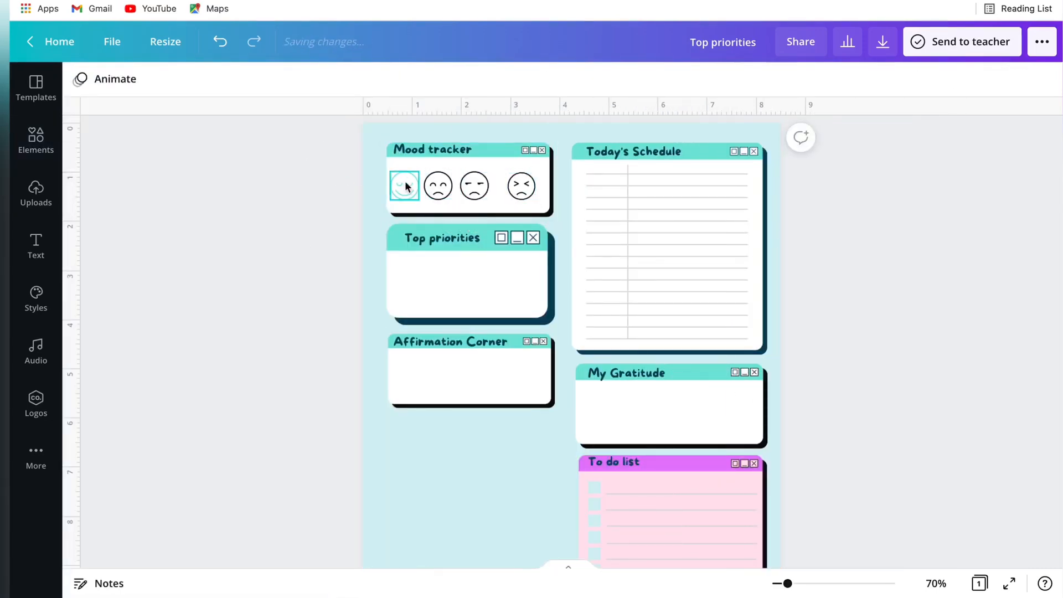
{"action": "left_click", "coordinate": [80, 79]}
{"action": "left_click", "coordinate": [252, 155]}
{"action": "left_click", "coordinate": [476, 188]}
{"action": "left_click", "coordinate": [81, 79]}
{"action": "left_click", "coordinate": [252, 156]}
{"action": "left_click", "coordinate": [653, 185]}
{"action": "left_click", "coordinate": [252, 156]}
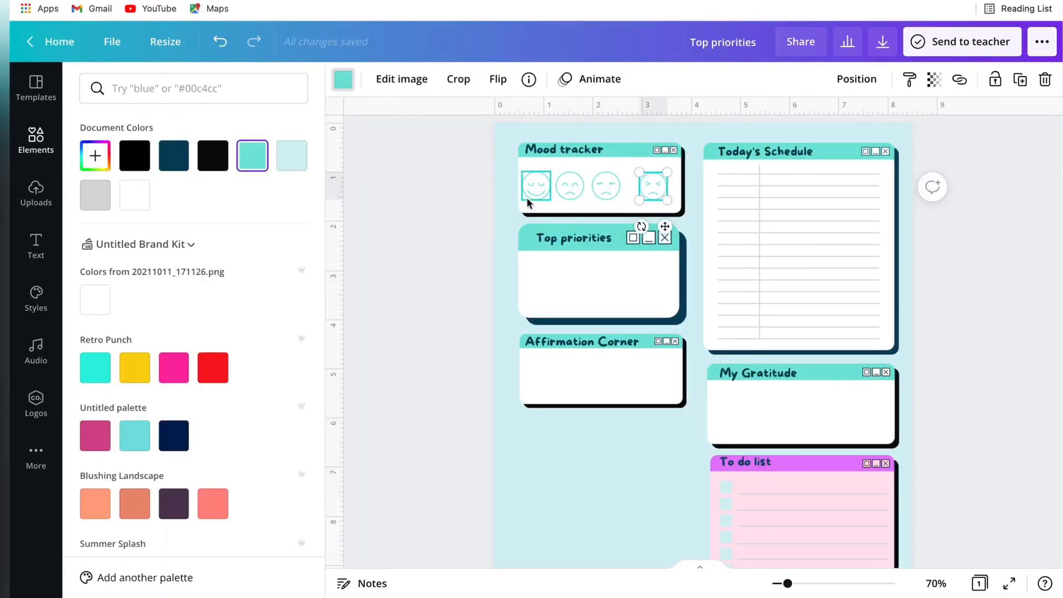
Step: Space the four mood faces evenly in their row and adjust the row's placement within the "Mood tracker" window
{"action": "left_click_drag", "start_coordinate": [480, 190], "coordinate": [664, 195]}
{"action": "left_click", "coordinate": [894, 81]}
{"action": "left_click", "coordinate": [699, 333]}
{"action": "left_click", "coordinate": [449, 196]}
{"action": "left_click", "coordinate": [361, 187]}
{"action": "left_click_drag", "start_coordinate": [361, 187], "coordinate": [482, 228]}
{"action": "left_click", "coordinate": [304, 226]}
Step: Review the planner page layout from the "Mood tracker" window down to the empty space under "Affirmation Corner"
{"action": "scroll", "coordinate": [304, 226], "scroll_direction": "down", "scroll_amount": 3}
{"action": "scroll", "coordinate": [553, 343], "scroll_direction": "up", "scroll_amount": 1}
{"action": "scroll", "coordinate": [638, 370], "scroll_direction": "up", "scroll_amount": 1}
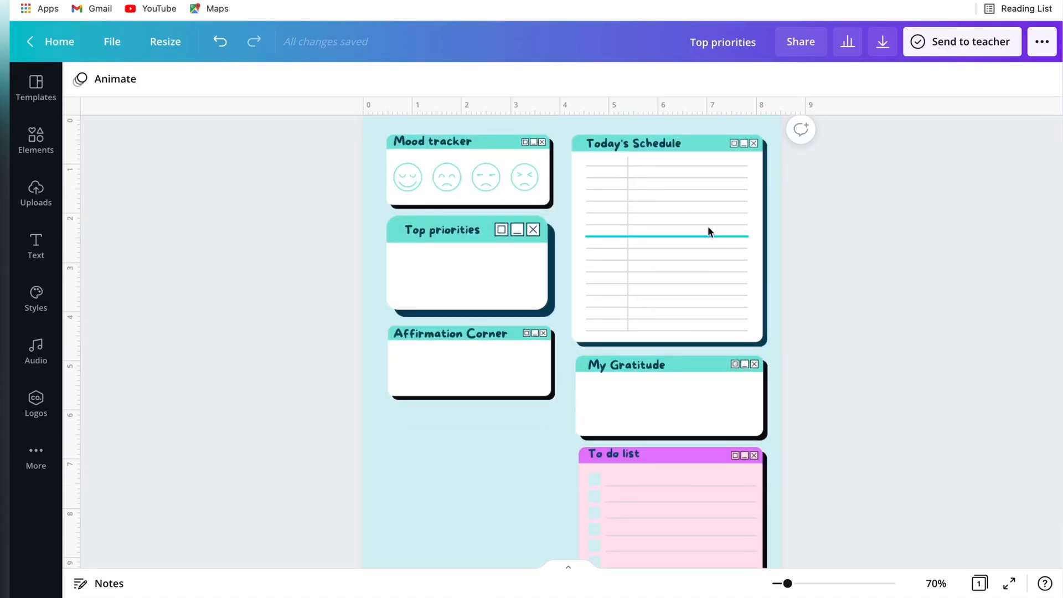
{"action": "scroll", "coordinate": [709, 232], "scroll_direction": "down", "scroll_amount": 3}
{"action": "scroll", "coordinate": [419, 368], "scroll_direction": "up", "scroll_amount": 3}
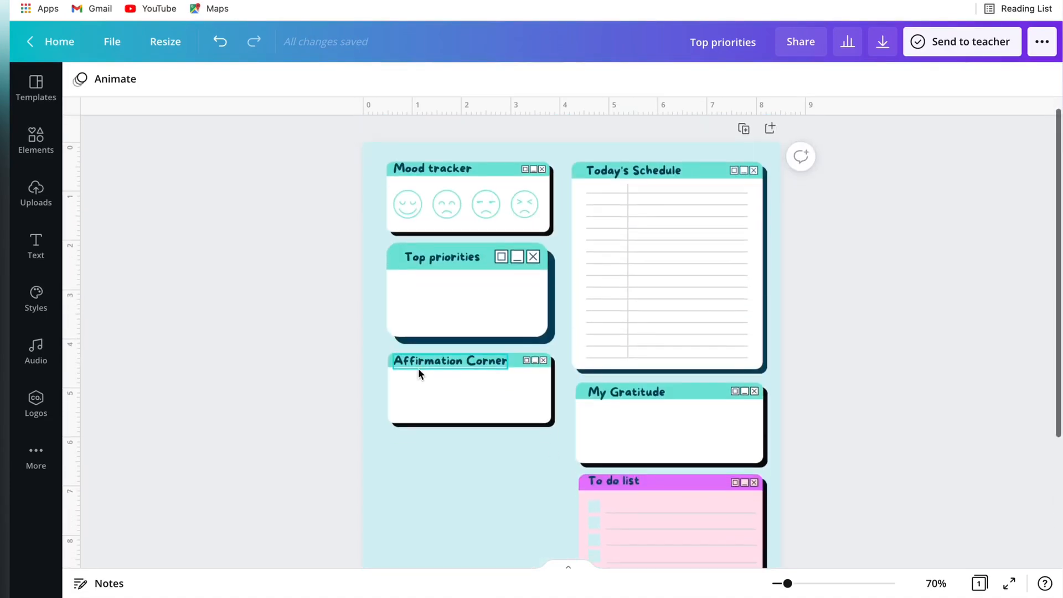
{"action": "scroll", "coordinate": [418, 372], "scroll_direction": "down", "scroll_amount": 2}
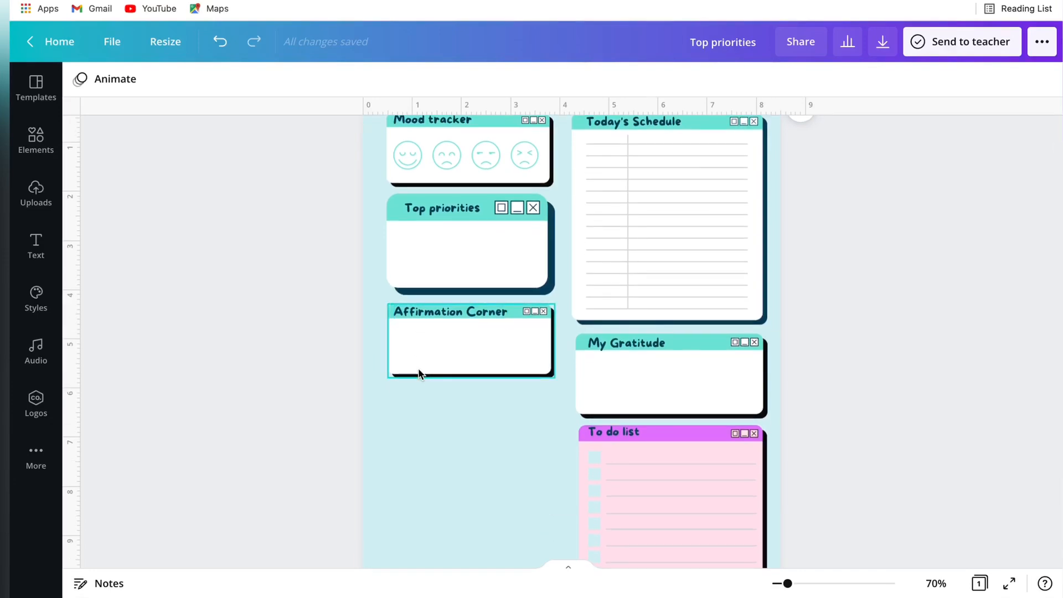
{"action": "scroll", "coordinate": [419, 372], "scroll_direction": "up", "scroll_amount": 1}
{"action": "scroll", "coordinate": [419, 369], "scroll_direction": "down", "scroll_amount": 2}
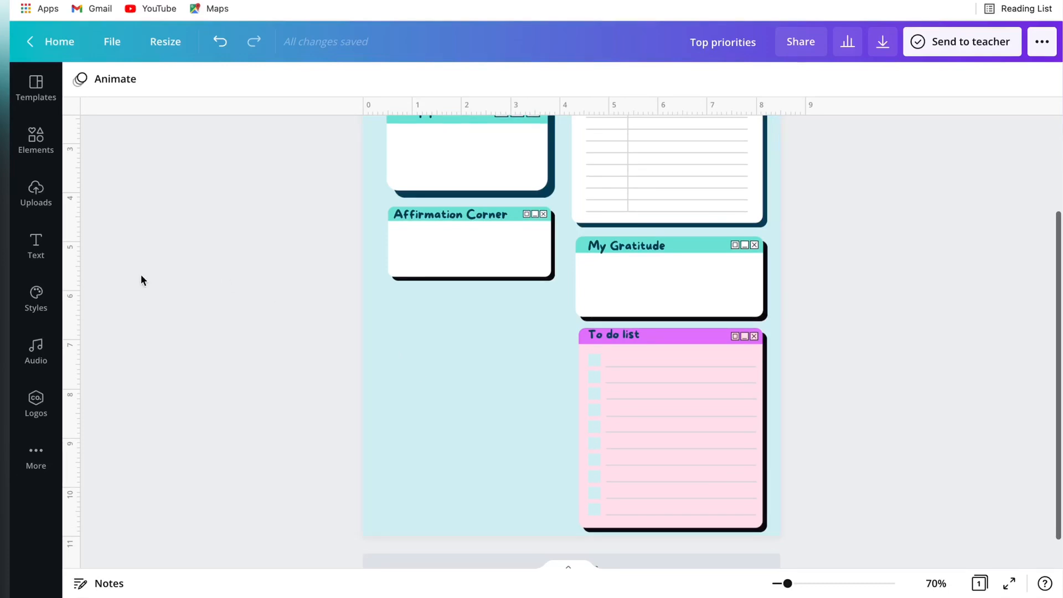
Step: Duplicate the "Affirmation Corner" window with its heading and place the copy directly below the original
{"action": "key", "text": "ctrl+v"}
{"action": "scroll", "coordinate": [554, 443], "scroll_direction": "up", "scroll_amount": 2}
{"action": "left_click_drag", "start_coordinate": [517, 391], "coordinate": [509, 465]}
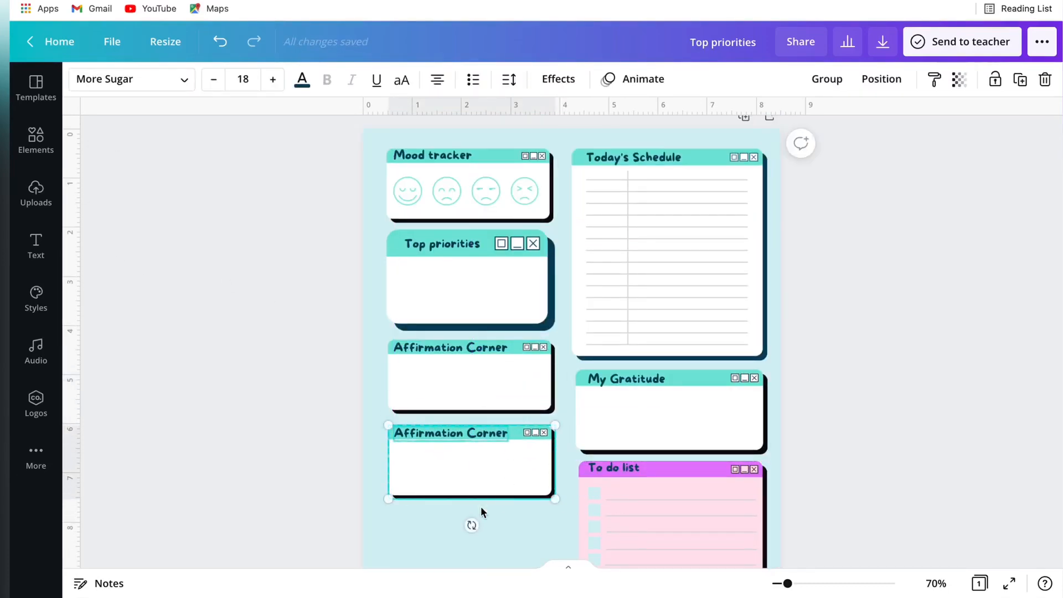
{"action": "left_click", "coordinate": [458, 529]}
Step: Change the lower "Affirmation Corner" heading to "Water Intake" and move it to the left end of its title bar
{"action": "scroll", "coordinate": [459, 528], "scroll_direction": "down", "scroll_amount": 2}
{"action": "left_click", "coordinate": [429, 374]}
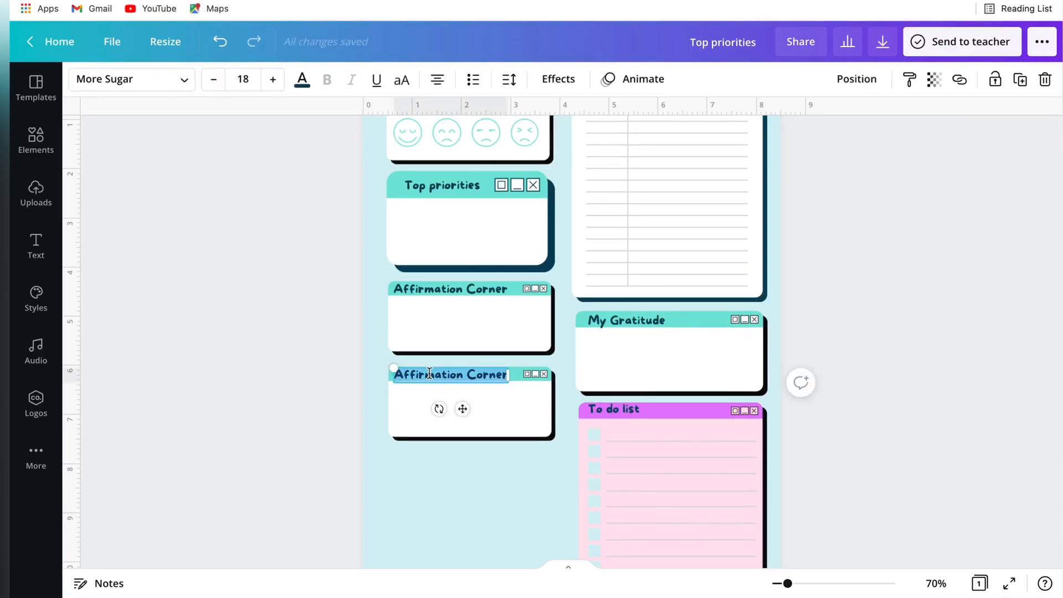
{"action": "type", "text": "Water Intake"}
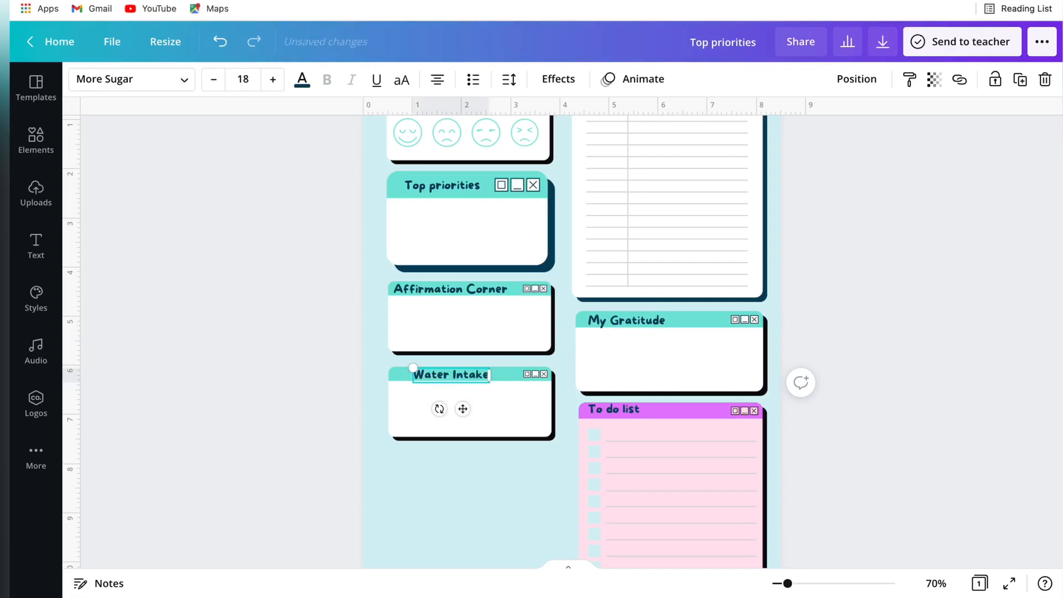
{"action": "left_click", "coordinate": [381, 437]}
{"action": "left_click_drag", "start_coordinate": [450, 375], "coordinate": [440, 376]}
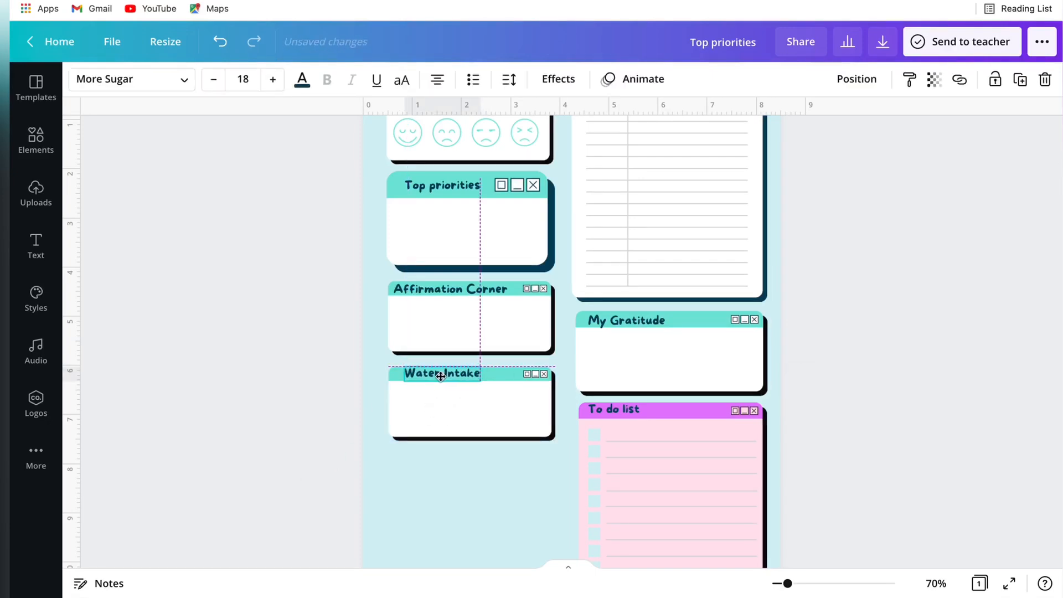
{"action": "left_click", "coordinate": [161, 260]}
Step: Search the graphics for "water drop" and add the outlined drop with an inner highlight curve to the page
{"action": "left_click", "coordinate": [32, 154]}
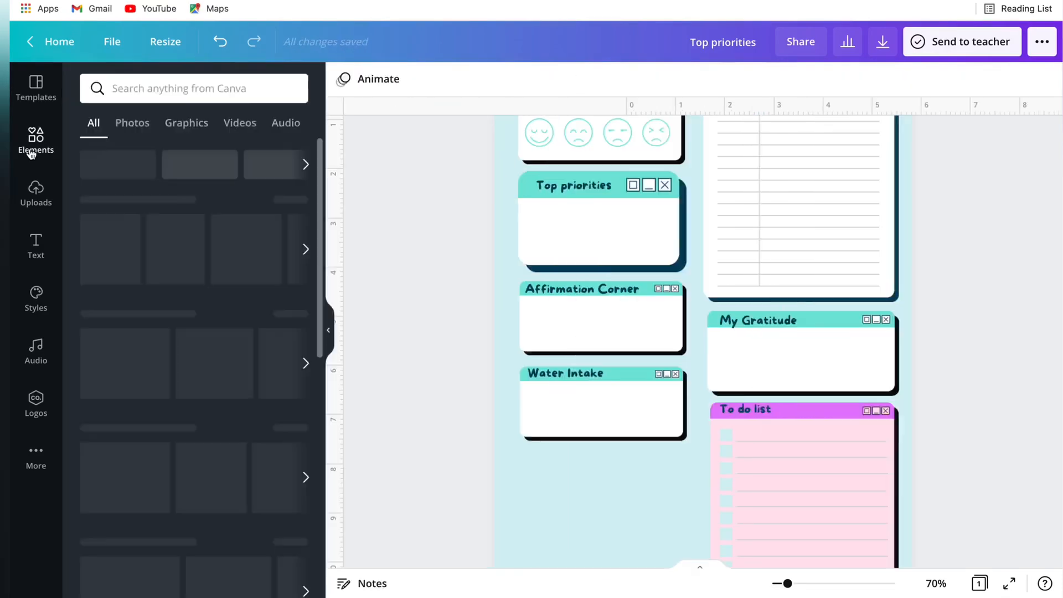
{"action": "left_click", "coordinate": [176, 98]}
{"action": "type", "text": "wa"}
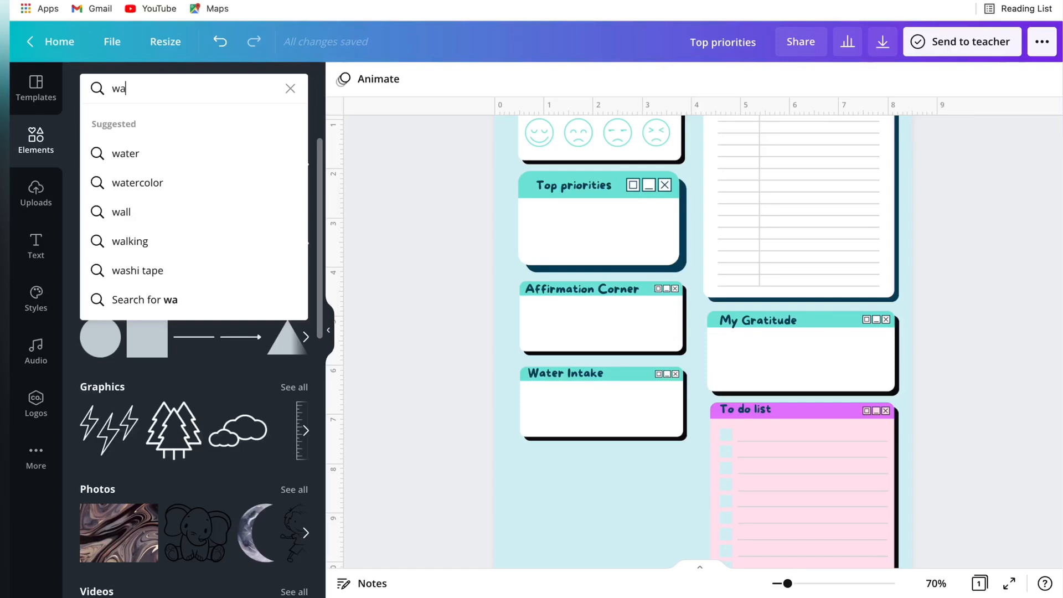
{"action": "type", "text": "yer "}
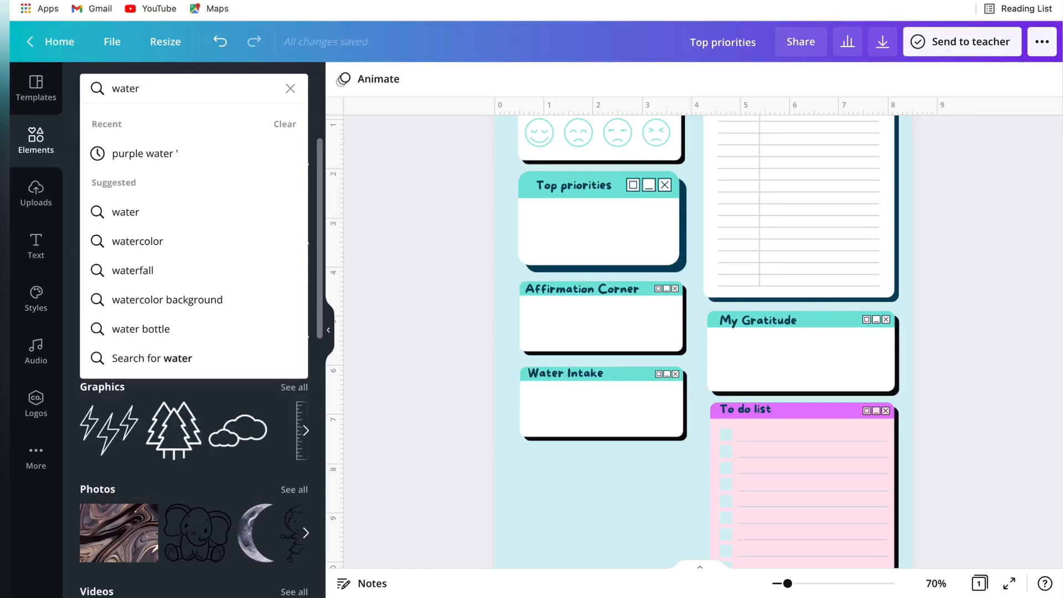
{"action": "type", "text": "drop"}
{"action": "key", "text": "Return"}
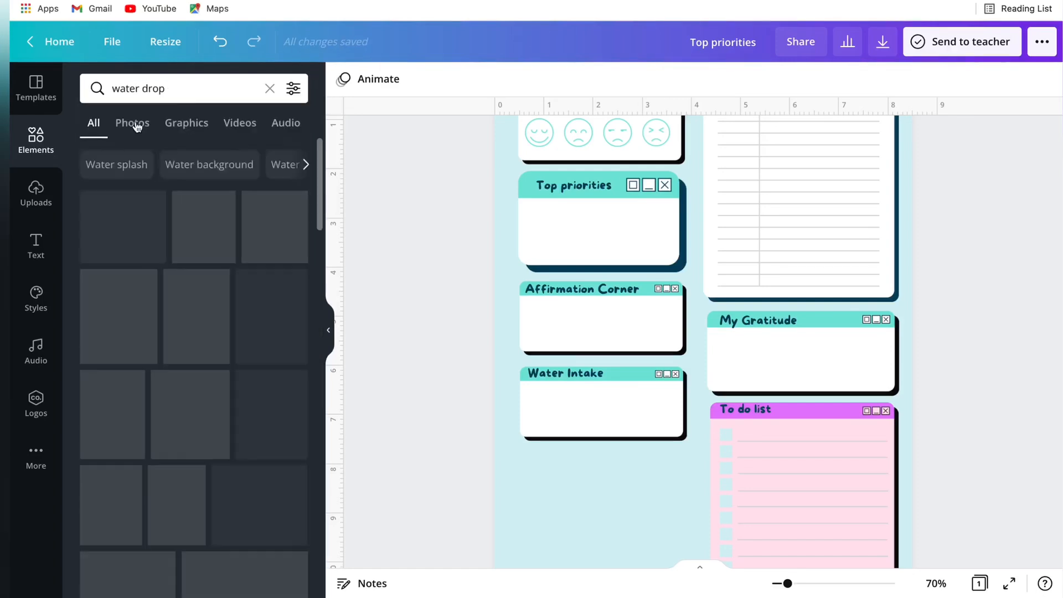
{"action": "left_click", "coordinate": [167, 133]}
{"action": "scroll", "coordinate": [139, 413], "scroll_direction": "down", "scroll_amount": 2}
{"action": "scroll", "coordinate": [141, 418], "scroll_direction": "up", "scroll_amount": 2}
{"action": "left_click", "coordinate": [122, 388]}
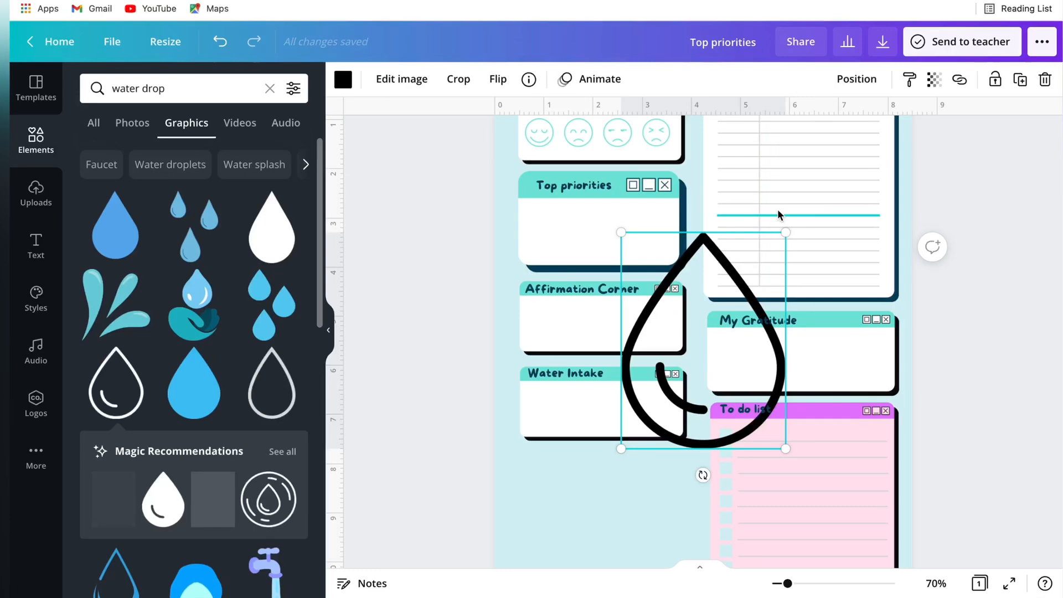
Step: Shrink the water drop, place it at the left of the "Water Intake" window, and recolor it turquoise
{"action": "left_click_drag", "start_coordinate": [780, 235], "coordinate": [546, 416]}
{"action": "left_click", "coordinate": [343, 79]}
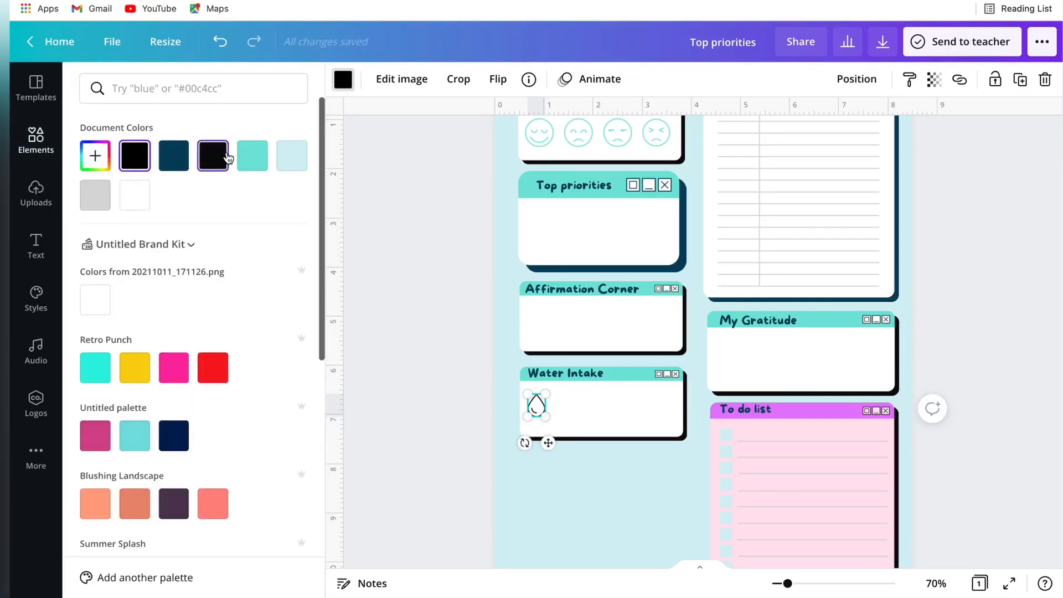
{"action": "left_click_drag", "start_coordinate": [549, 443], "coordinate": [550, 448]}
Step: Duplicate the turquoise water drop to build a row of seven drops across the "Water Intake" window
{"action": "key", "text": "super+d"}
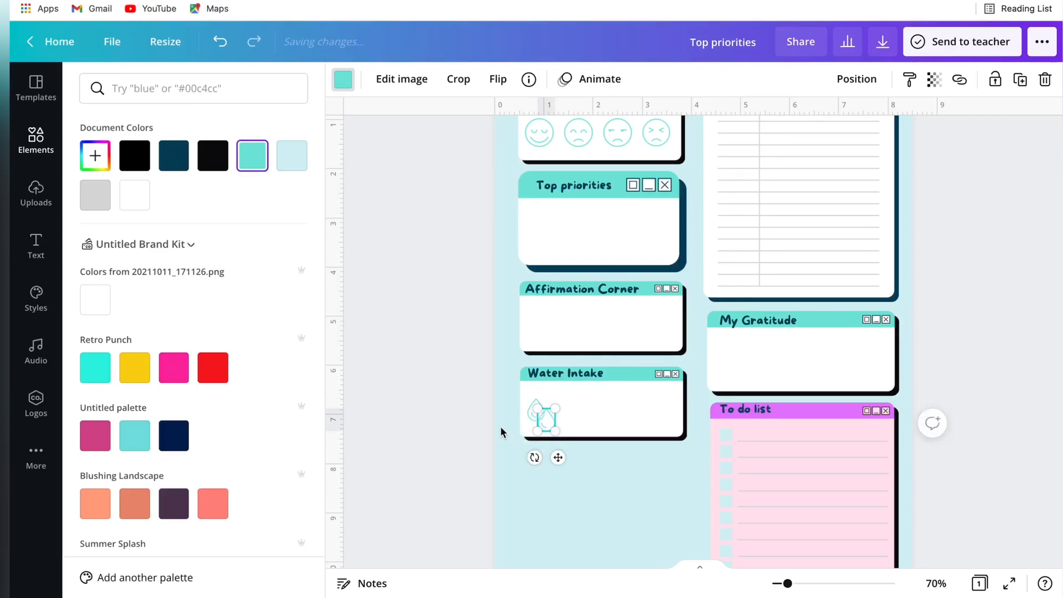
{"action": "left_click_drag", "start_coordinate": [555, 458], "coordinate": [586, 443]}
{"action": "key", "text": "super+d"}
{"action": "left_click_drag", "start_coordinate": [480, 408], "coordinate": [671, 411]}
{"action": "left_click", "coordinate": [652, 387], "text": "shift"}
{"action": "key", "text": "super+d"}
{"action": "left_click", "coordinate": [647, 406]}
{"action": "key", "text": "super+d"}
Step: Space the seven water drops evenly and center the row inside the "Water Intake" window
{"action": "left_click", "coordinate": [881, 79]}
{"action": "left_click", "coordinate": [730, 370]}
{"action": "left_click", "coordinate": [590, 474]}
{"action": "scroll", "coordinate": [590, 474], "scroll_direction": "up", "scroll_amount": 1}
{"action": "left_click_drag", "start_coordinate": [479, 443], "coordinate": [660, 432]}
{"action": "left_click", "coordinate": [441, 468]}
{"action": "scroll", "coordinate": [450, 404], "scroll_direction": "down", "scroll_amount": 1}
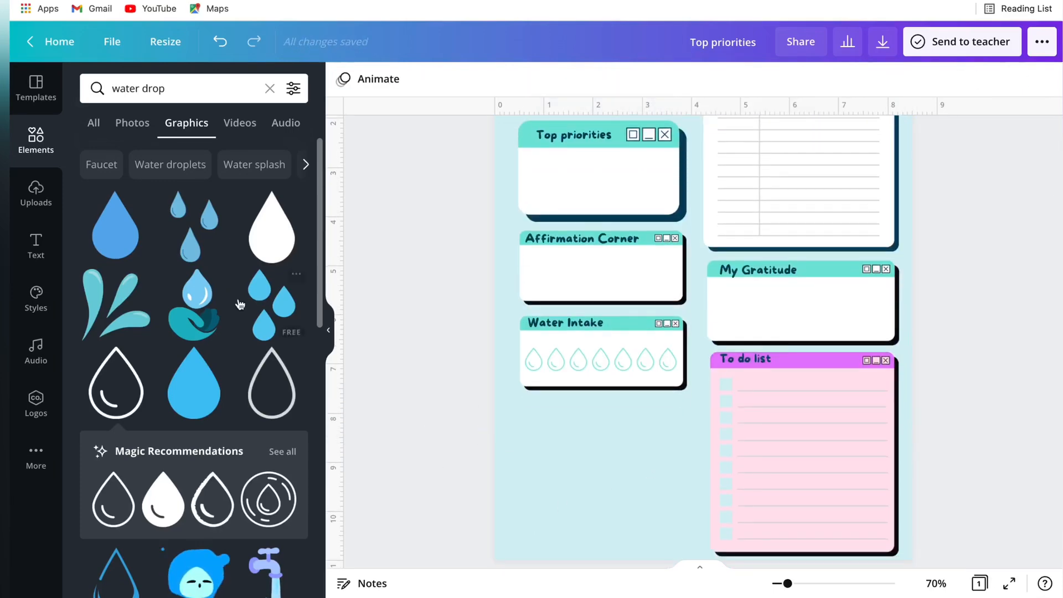
Step: Search the graphics for "computer tabs" and add a pink window with a purple title bar below the "Water Intake" window
{"action": "scroll", "coordinate": [756, 429], "scroll_direction": "down", "scroll_amount": 1}
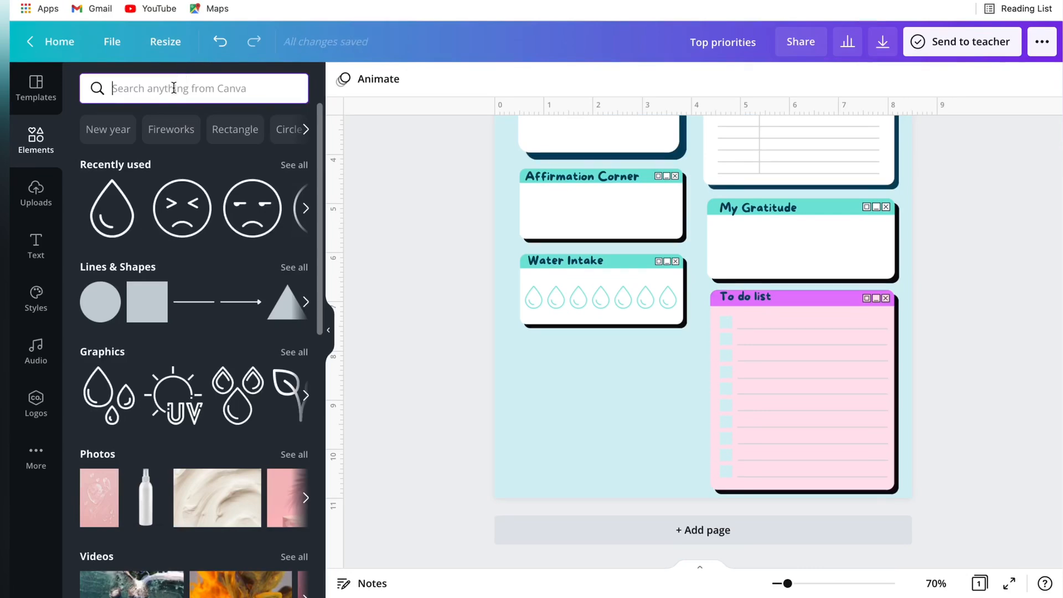
{"action": "type", "text": "c"}
{"action": "left_click", "coordinate": [146, 150]}
{"action": "left_click", "coordinate": [186, 122]}
{"action": "scroll", "coordinate": [286, 510], "scroll_direction": "down", "scroll_amount": 5}
{"action": "left_click_drag", "start_coordinate": [286, 510], "coordinate": [624, 413]}
{"action": "mouse_move", "coordinate": [696, 475]}
{"action": "left_mouse_down"}
{"action": "mouse_move", "coordinate": [686, 486]}
{"action": "mouse_move", "coordinate": [697, 494]}
{"action": "left_mouse_up"}
{"action": "left_click", "coordinate": [467, 310]}
{"action": "scroll", "coordinate": [467, 311], "scroll_direction": "up", "scroll_amount": 3}
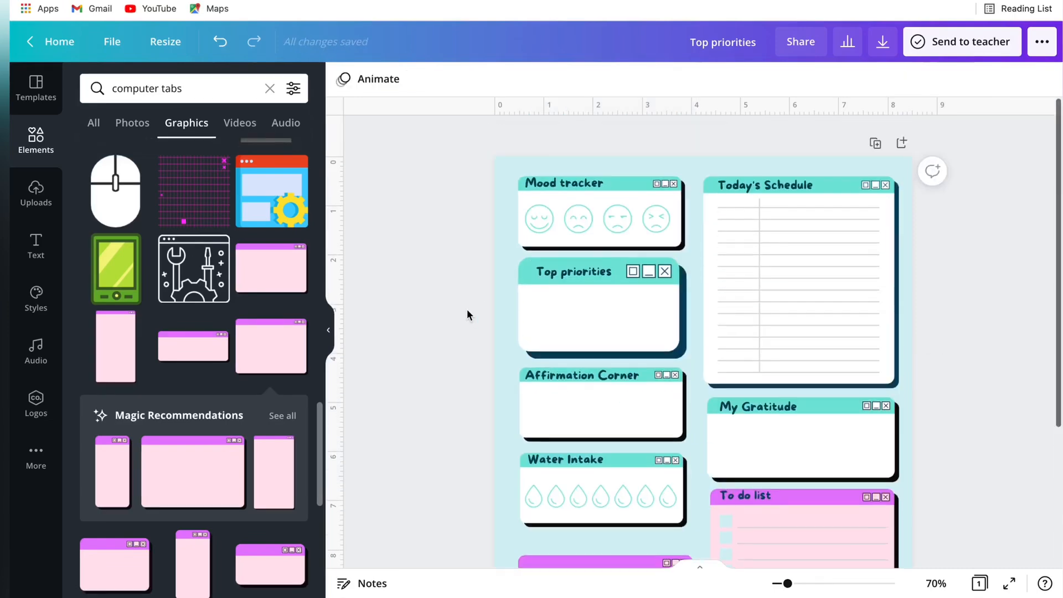
Step: Try to nudge the elements of the left column upward
{"action": "left_click", "coordinate": [329, 330]}
{"action": "left_click_drag", "start_coordinate": [316, 135], "coordinate": [557, 496]}
{"action": "key", "text": "Up"}
{"action": "key", "text": "Up"}
{"action": "key", "text": "Up"}
{"action": "key", "text": "Up"}
{"action": "key", "text": "Up"}
{"action": "key", "text": "Up"}
{"action": "key", "text": "Up"}
{"action": "key", "text": "Up"}
{"action": "key", "text": "Up"}
{"action": "key", "text": "Up"}
{"action": "key", "text": "Up"}
{"action": "key", "text": "Up"}
Step: Select the left-column windows above the new pink one with their titles and icons and nudge them down
{"action": "left_click", "coordinate": [557, 496]}
{"action": "left_click", "coordinate": [509, 447]}
{"action": "left_click", "coordinate": [995, 80]}
{"action": "left_click_drag", "start_coordinate": [334, 142], "coordinate": [545, 506]}
{"action": "key", "text": "Down"}
{"action": "key", "text": "Down"}
{"action": "key", "text": "Down"}
{"action": "key", "text": "Down"}
{"action": "key", "text": "Down"}
{"action": "key", "text": "Down"}
{"action": "key", "text": "Down"}
{"action": "key", "text": "Down"}
{"action": "key", "text": "Down"}
{"action": "key", "text": "Down"}
{"action": "key", "text": "Down"}
{"action": "key", "text": "Down"}
{"action": "key", "text": "Down"}
{"action": "key", "text": "Down"}
Step: Move the "Mood tracker" window graphic down so it sits behind its title and the four faces
{"action": "left_click", "coordinate": [259, 377]}
{"action": "left_click", "coordinate": [411, 207]}
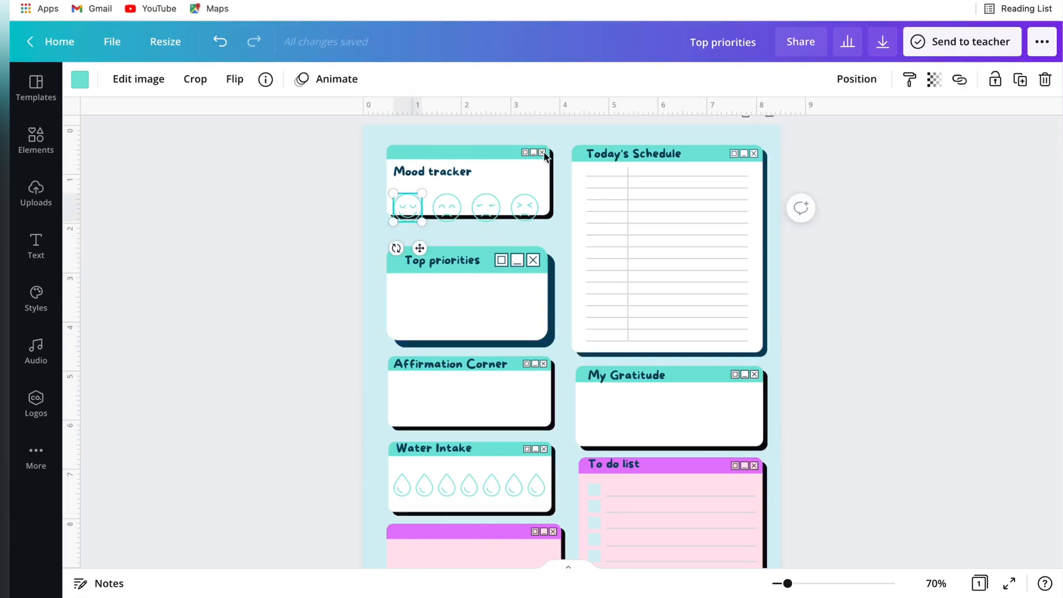
{"action": "left_click", "coordinate": [433, 187]}
{"action": "left_click_drag", "start_coordinate": [479, 165], "coordinate": [479, 163]}
Step: Recolor both black parts of the new window dark navy and apply the change to every black shadow in the design
{"action": "scroll", "coordinate": [294, 150], "scroll_direction": "down", "scroll_amount": 3}
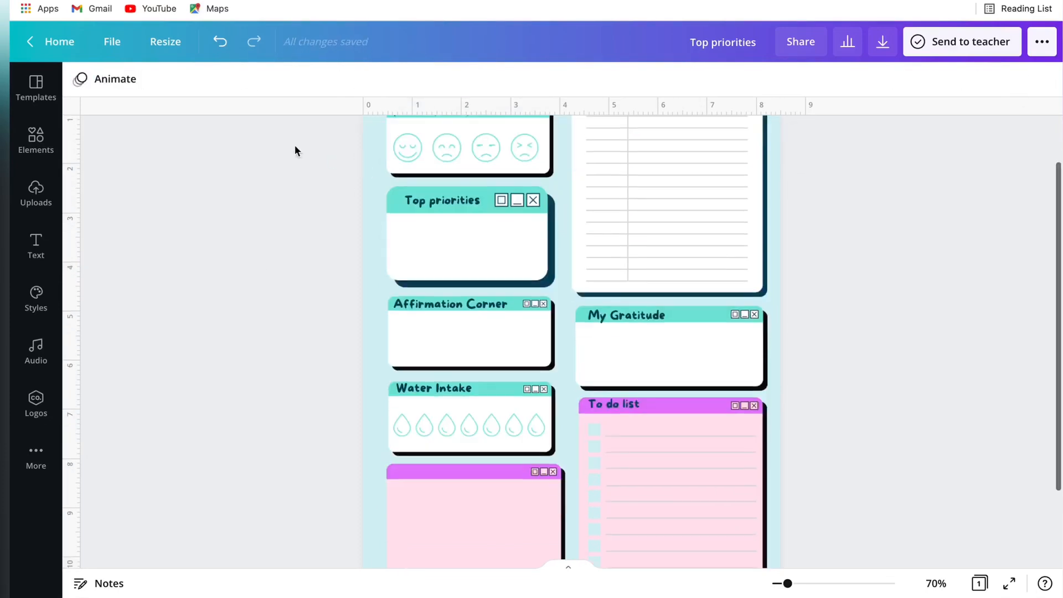
{"action": "left_click", "coordinate": [437, 490]}
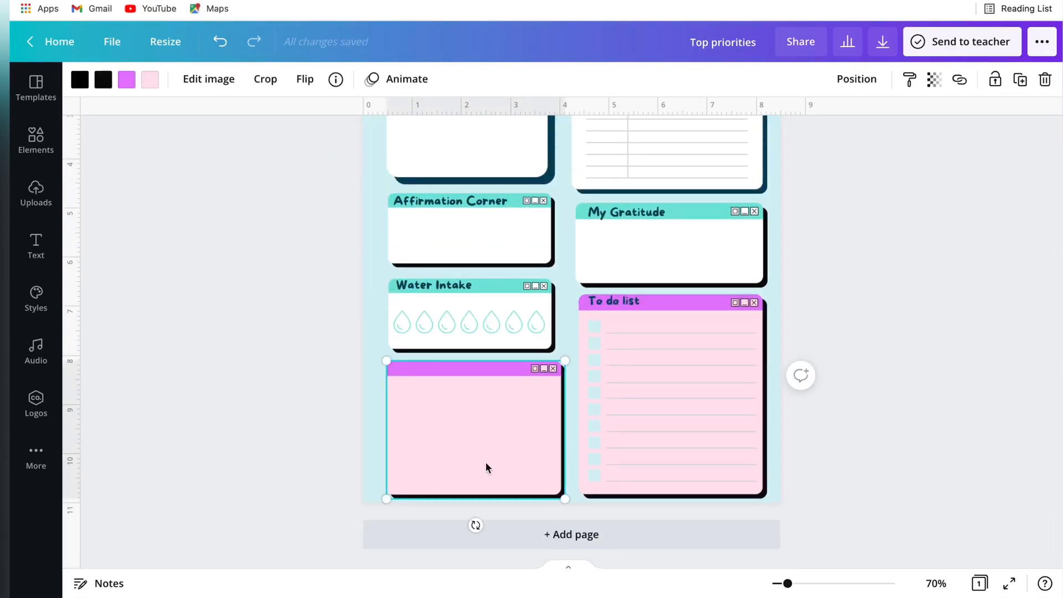
{"action": "left_click", "coordinate": [673, 304]}
{"action": "left_click", "coordinate": [1024, 81]}
{"action": "left_click", "coordinate": [923, 308]}
{"action": "left_click", "coordinate": [436, 434]}
{"action": "left_click", "coordinate": [81, 82]}
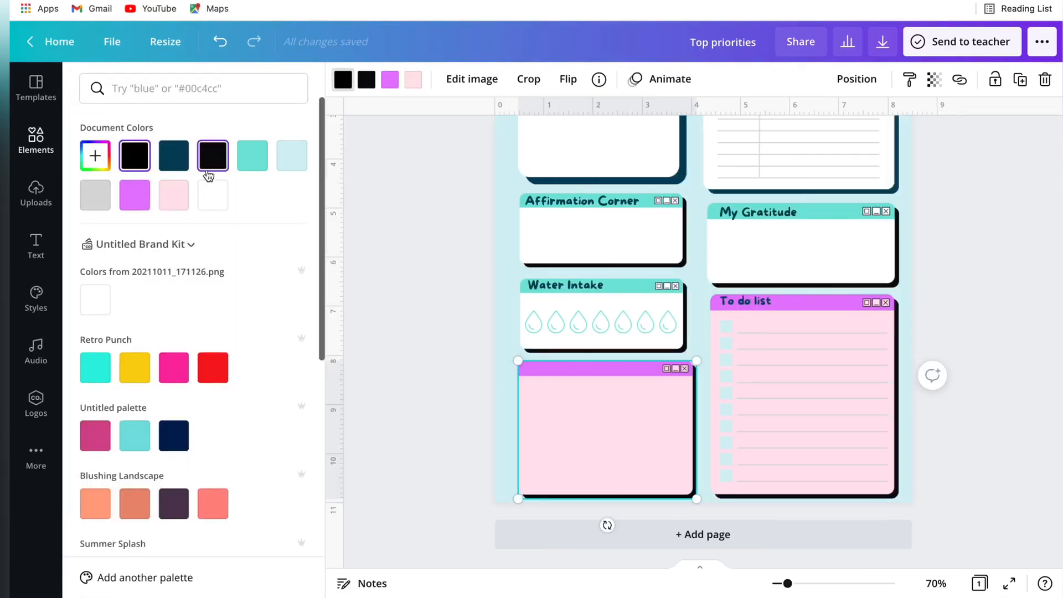
{"action": "left_click", "coordinate": [173, 155]}
{"action": "left_click", "coordinate": [117, 573]}
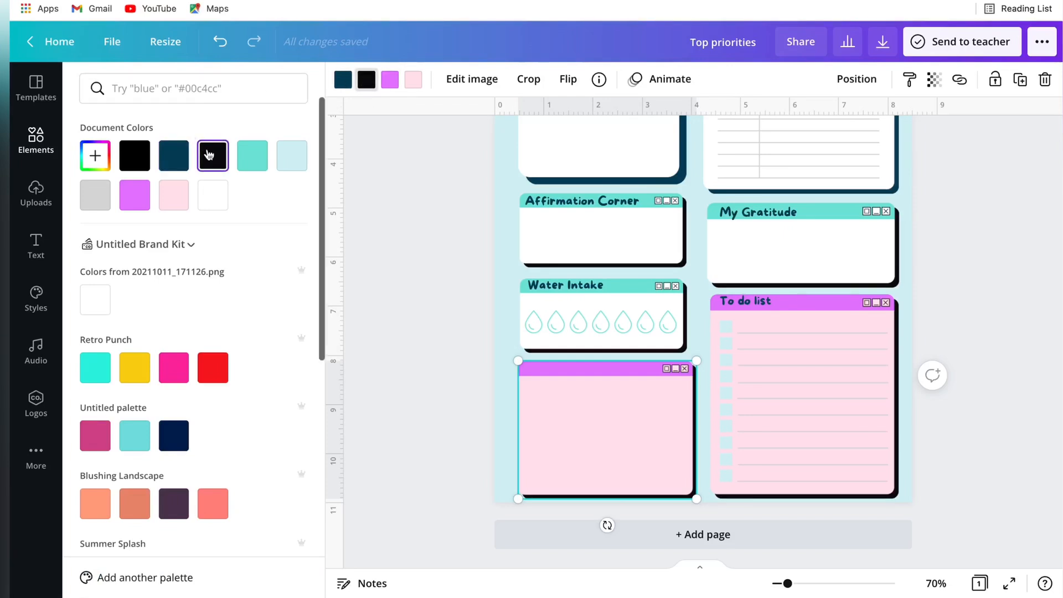
{"action": "left_click", "coordinate": [175, 162]}
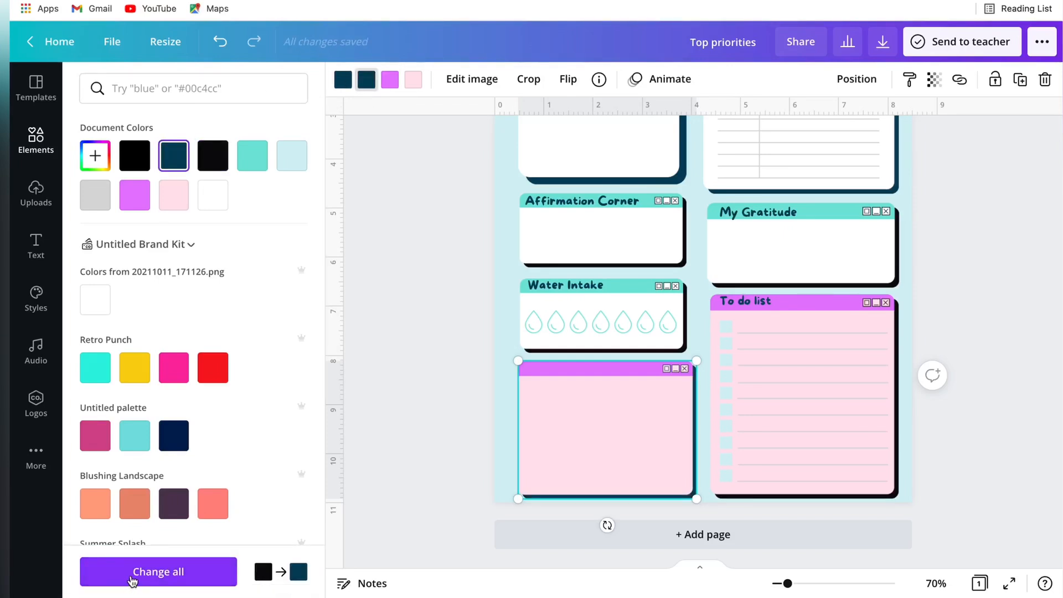
{"action": "left_click", "coordinate": [150, 573]}
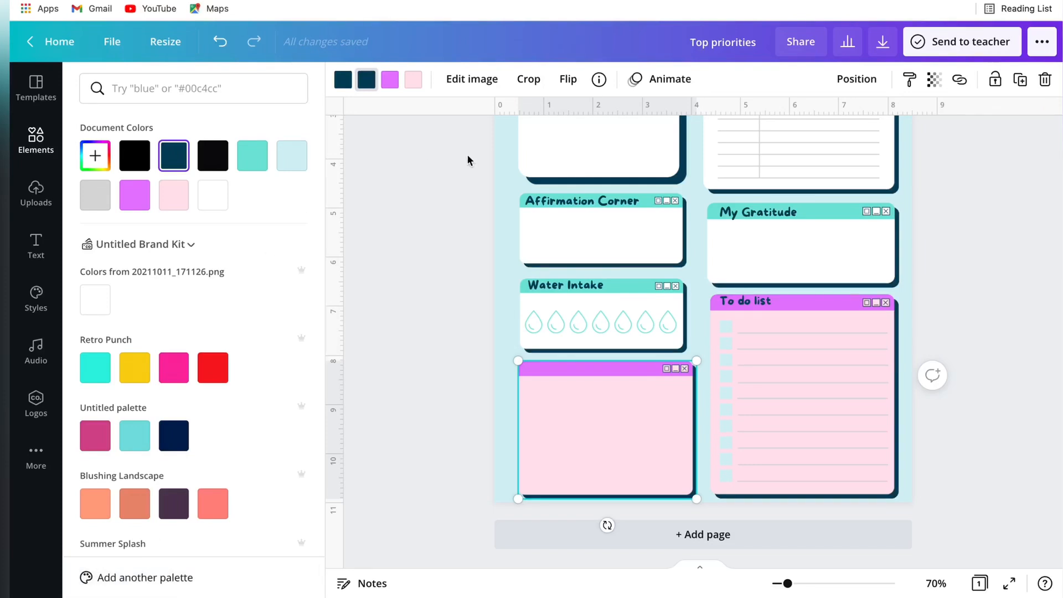
Step: Replace purple with turquoise and pink with white on the new window and throughout the design
{"action": "left_click", "coordinate": [250, 159]}
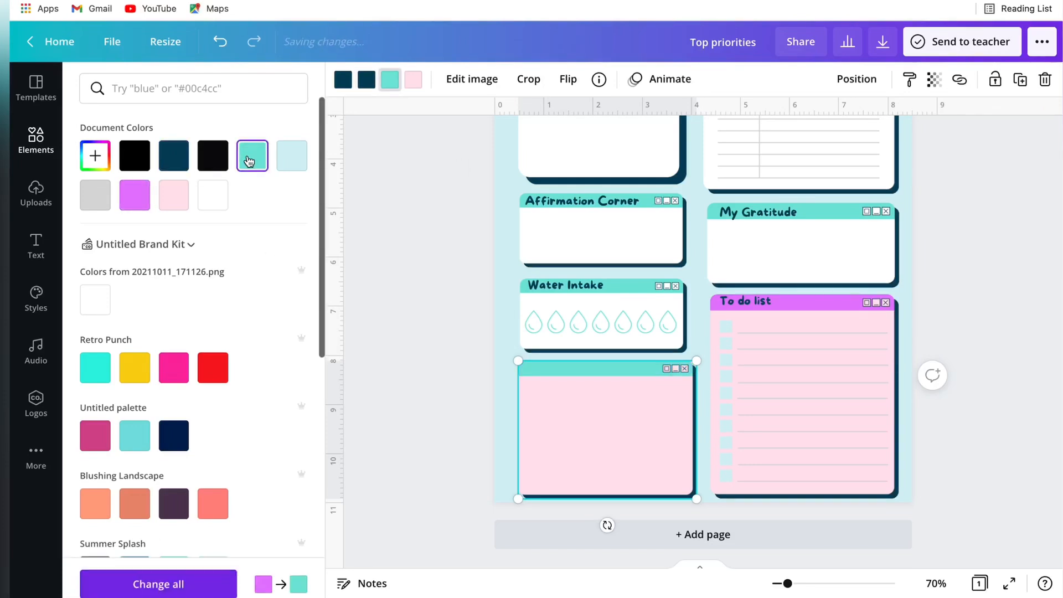
{"action": "left_click", "coordinate": [135, 576]}
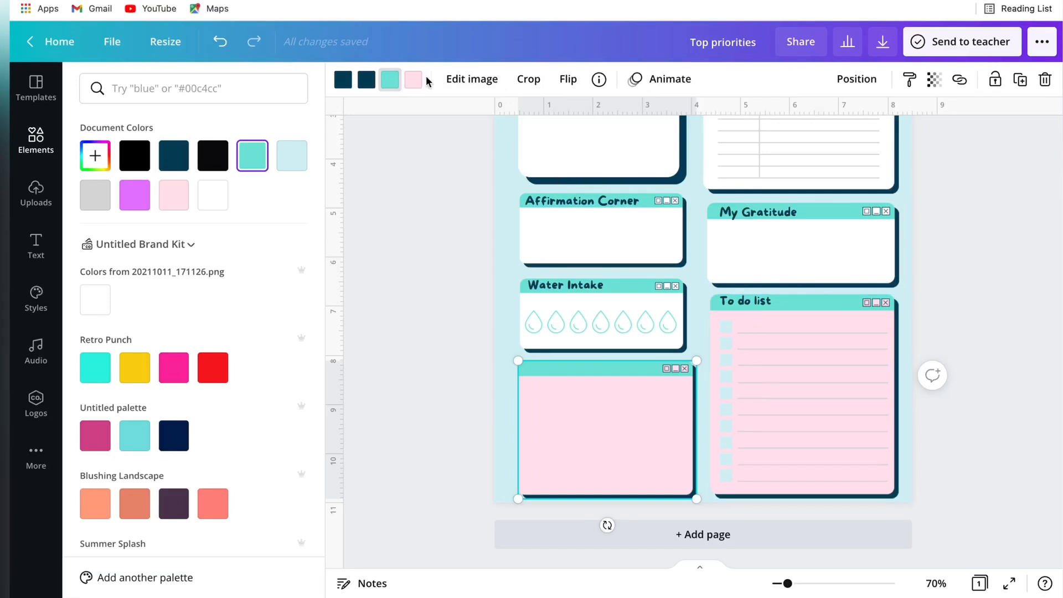
{"action": "left_click", "coordinate": [213, 195]}
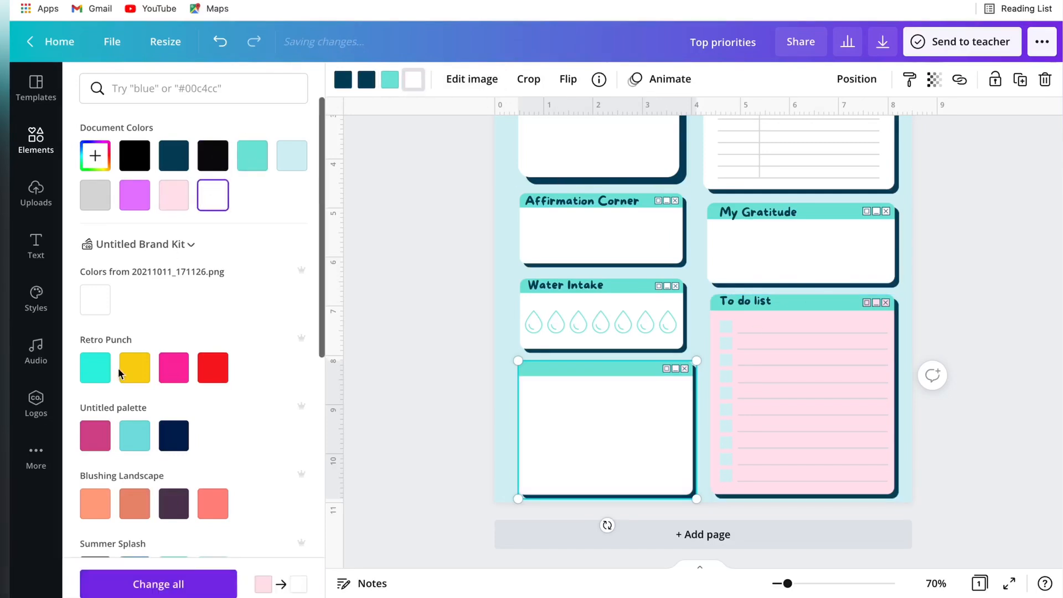
{"action": "left_click", "coordinate": [118, 580]}
{"action": "scroll", "coordinate": [581, 473], "scroll_direction": "up", "scroll_amount": 2}
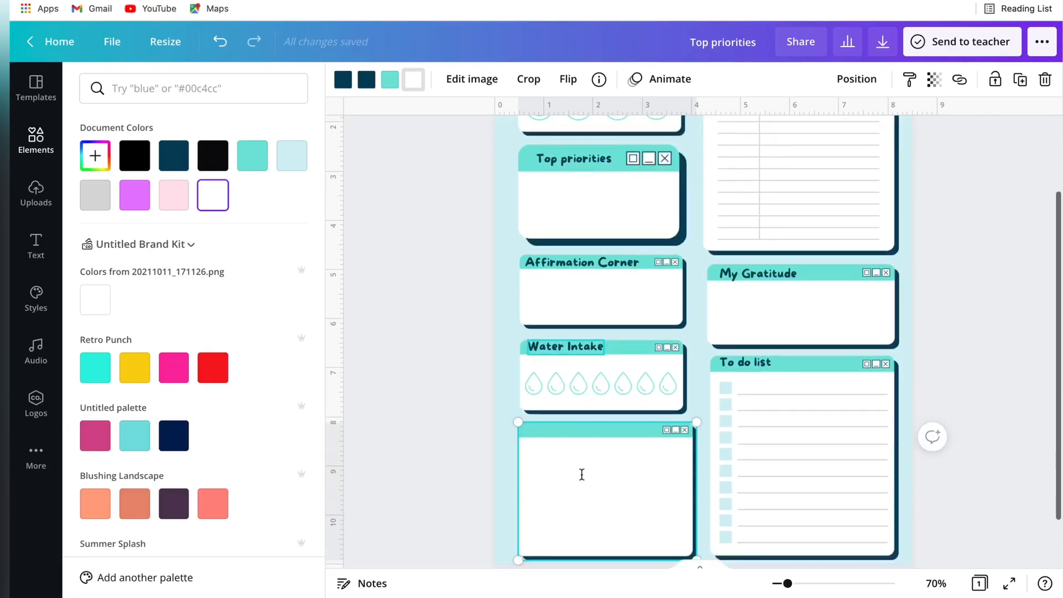
{"action": "scroll", "coordinate": [581, 473], "scroll_direction": "down", "scroll_amount": 2}
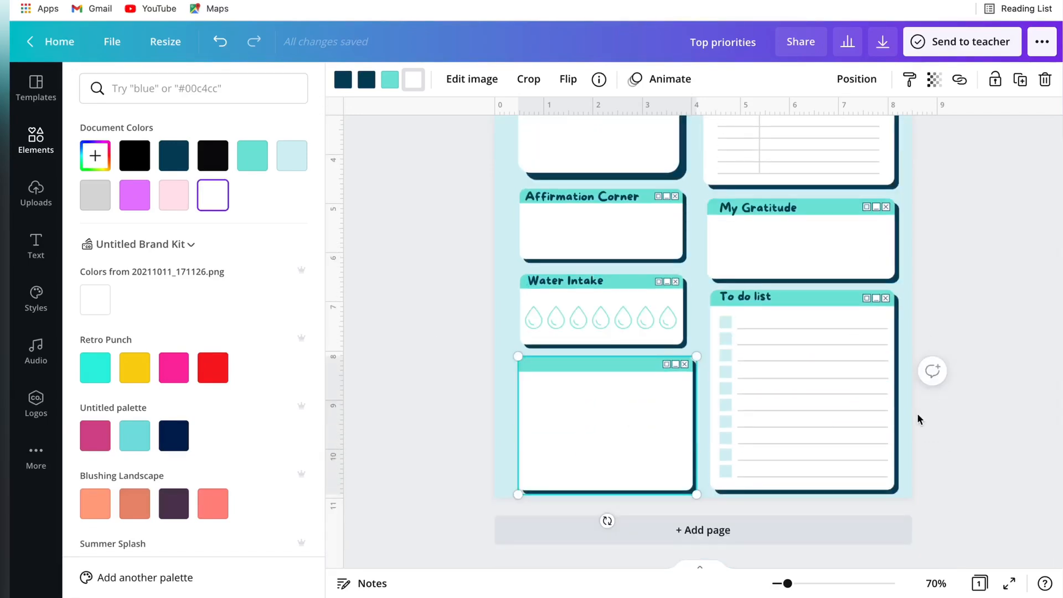
{"action": "scroll", "coordinate": [860, 359], "scroll_direction": "up", "scroll_amount": 4}
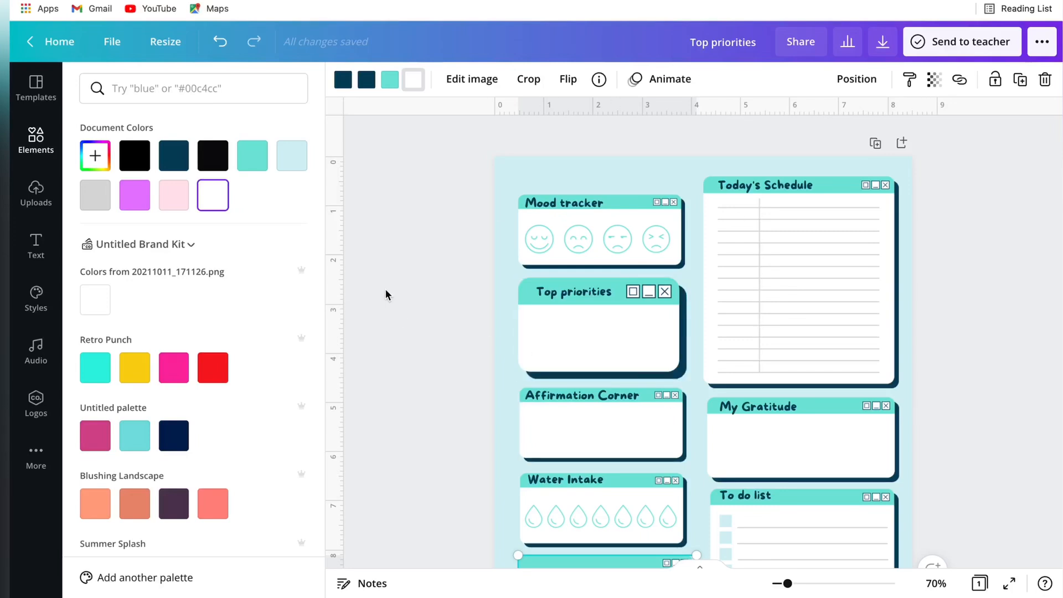
{"action": "key", "text": "Escape"}
{"action": "scroll", "coordinate": [386, 294], "scroll_direction": "down", "scroll_amount": 3}
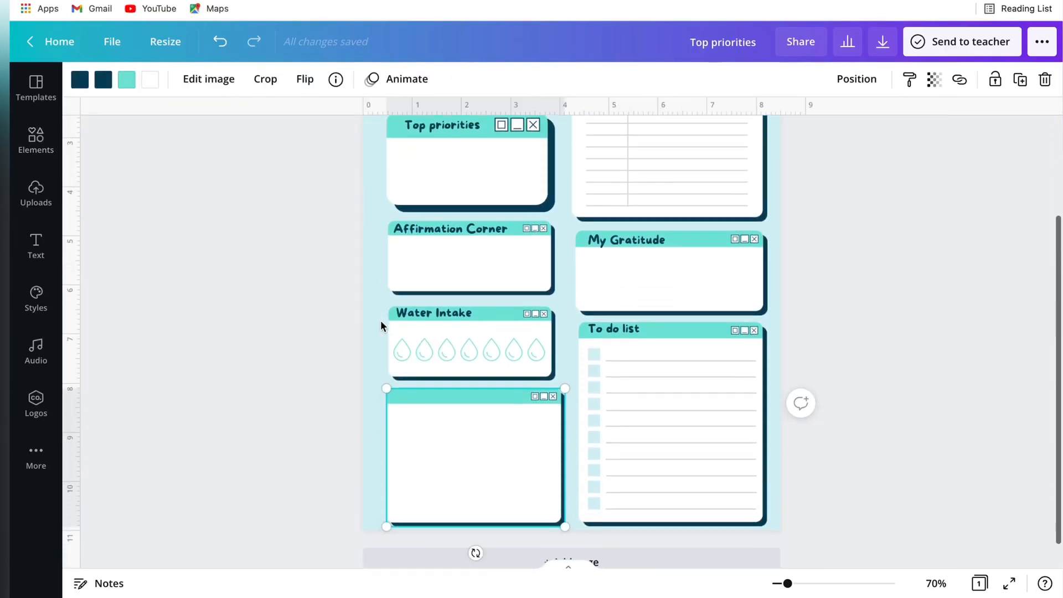
{"action": "left_click", "coordinate": [381, 325]}
Step: Duplicate the "Water Intake" title onto the new window's title bar and change its text to "Meal tracker"
{"action": "left_click", "coordinate": [427, 316]}
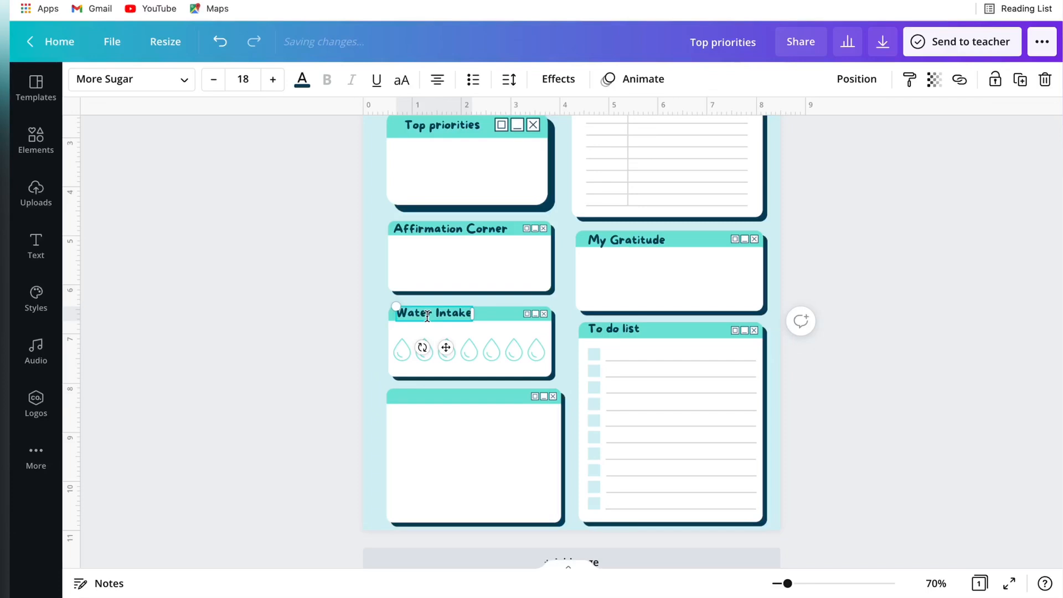
{"action": "left_click_drag", "start_coordinate": [426, 317], "coordinate": [443, 435]}
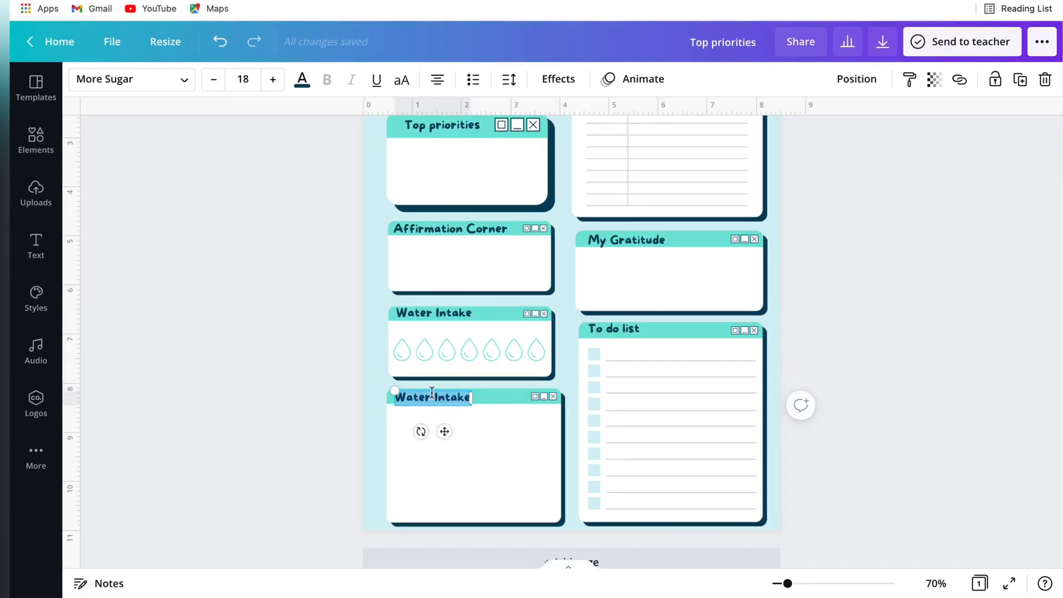
{"action": "type", "text": "Meal tracker"}
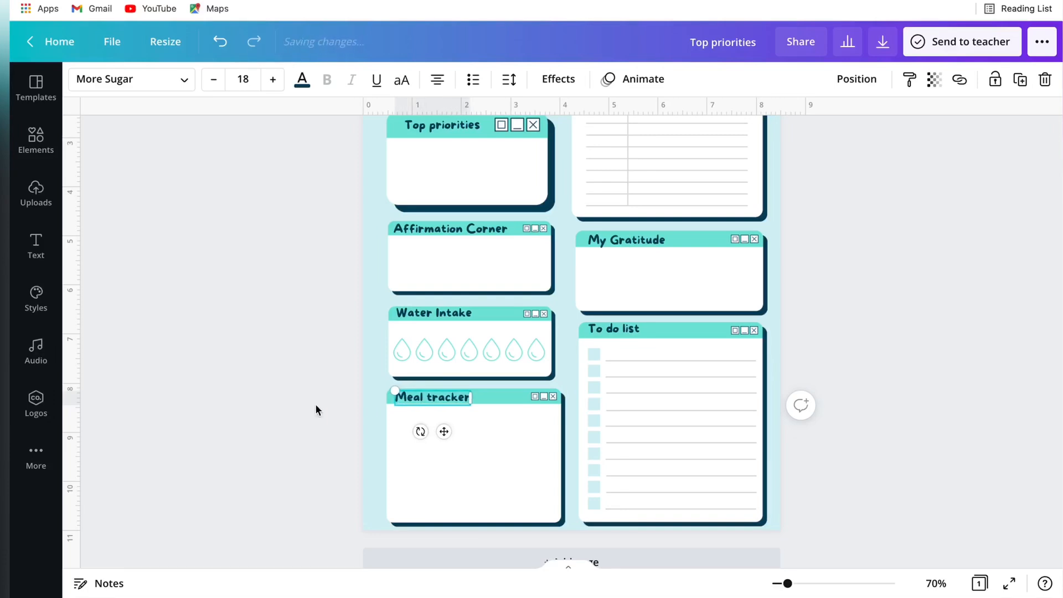
{"action": "left_click", "coordinate": [273, 471]}
{"action": "left_click", "coordinate": [431, 400]}
{"action": "left_click", "coordinate": [338, 384]}
{"action": "scroll", "coordinate": [441, 515], "scroll_direction": "up", "scroll_amount": 2}
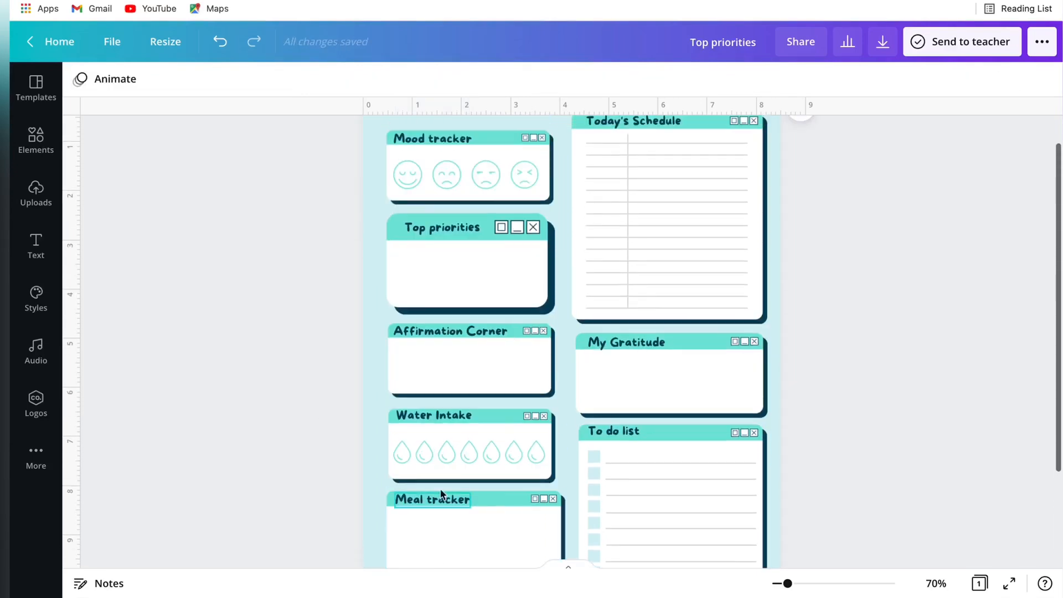
Step: Copy a pale blue to-do checkbox into the "Meal tracker" window, enlarge it into a rectangle and duplicate it below
{"action": "scroll", "coordinate": [692, 373], "scroll_direction": "down", "scroll_amount": 5}
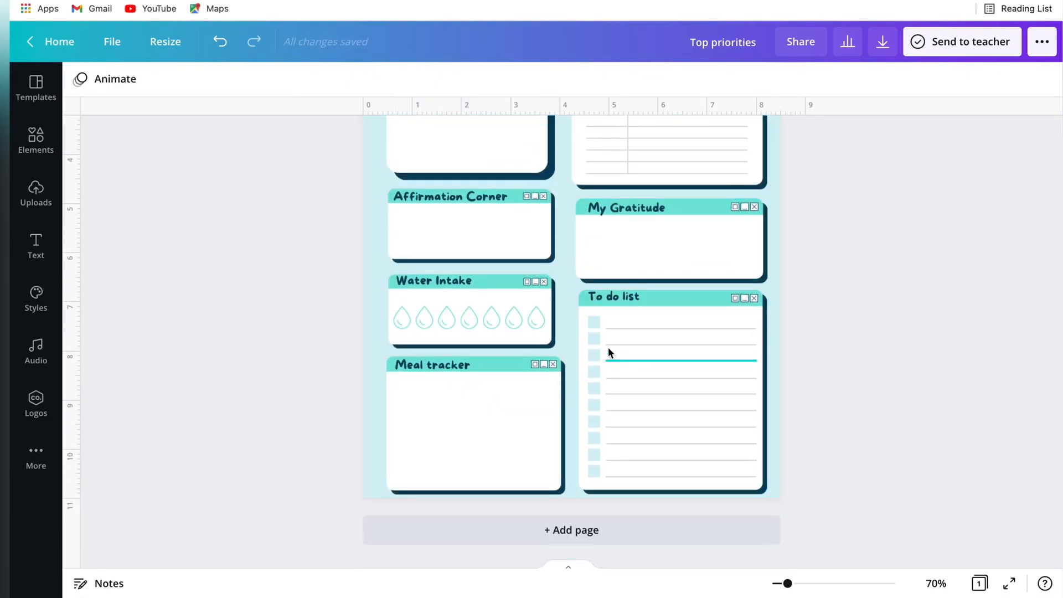
{"action": "left_click", "coordinate": [593, 321]}
{"action": "left_click_drag", "start_coordinate": [598, 326], "coordinate": [443, 425]}
{"action": "left_click_drag", "start_coordinate": [496, 397], "coordinate": [439, 453]}
{"action": "key", "text": "ctrl+d"}
Step: Lock the "Meal tracker" window graphic and widen both pale blue rectangles
{"action": "left_click", "coordinate": [392, 408]}
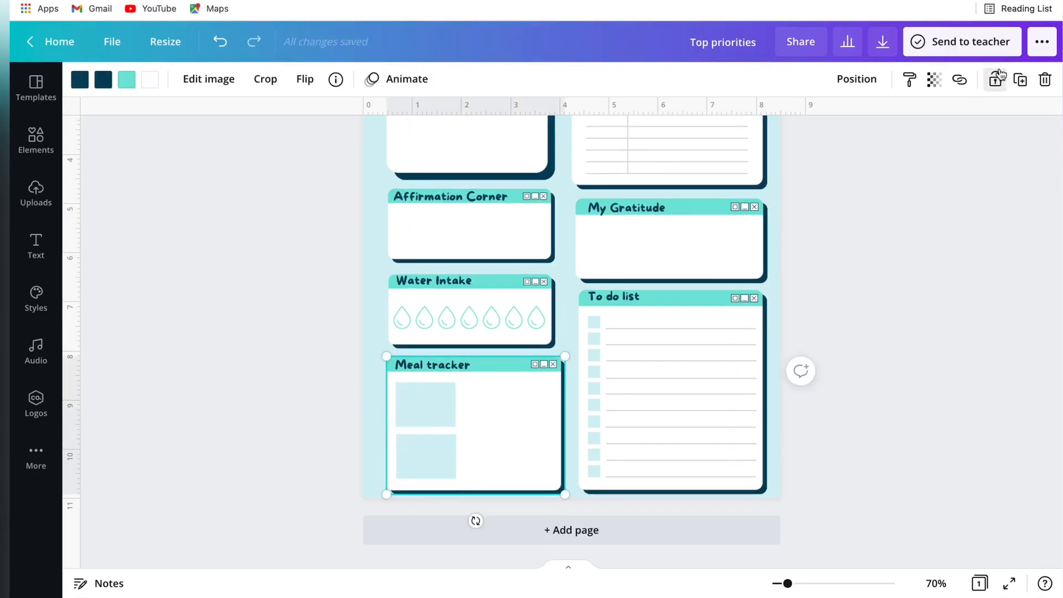
{"action": "left_click_drag", "start_coordinate": [365, 401], "coordinate": [453, 485]}
{"action": "left_click", "coordinate": [434, 415]}
{"action": "left_click_drag", "start_coordinate": [460, 406], "coordinate": [470, 406]}
{"action": "left_click", "coordinate": [443, 460]}
{"action": "left_click_drag", "start_coordinate": [460, 461], "coordinate": [478, 460]}
Step: Duplicate the two rectangles into a second column to form a two-by-two grid in the "Meal tracker" window
{"action": "left_click_drag", "start_coordinate": [369, 402], "coordinate": [447, 471]}
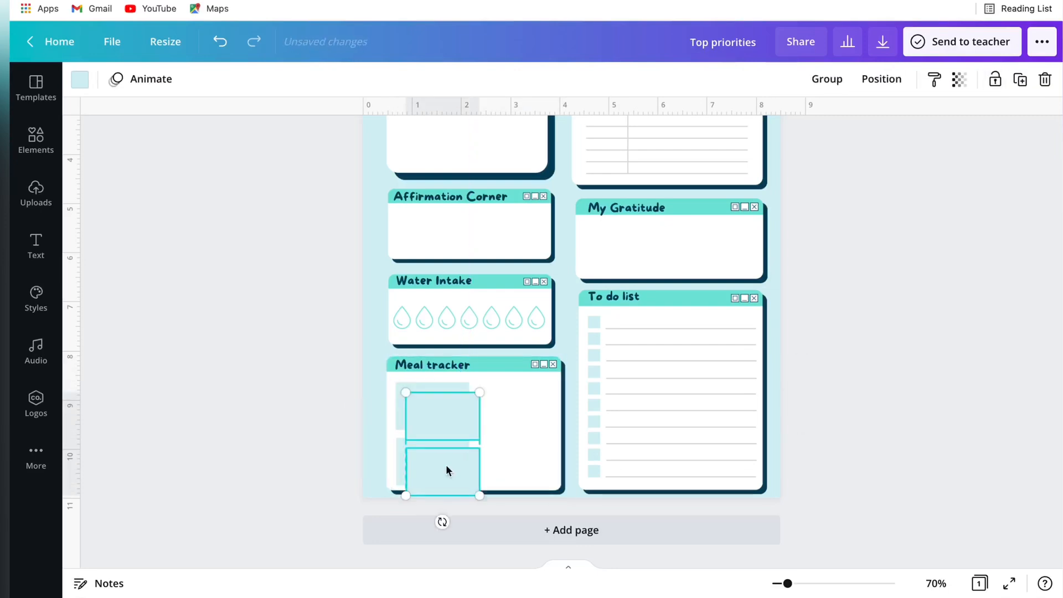
{"action": "key", "text": "ctrl+d"}
{"action": "left_click", "coordinate": [330, 425]}
Step: Add a rounded rectangle with a shadow from Lines & Shapes and recolor it white with a turquoise shadow
{"action": "scroll", "coordinate": [503, 425], "scroll_direction": "up", "scroll_amount": 4}
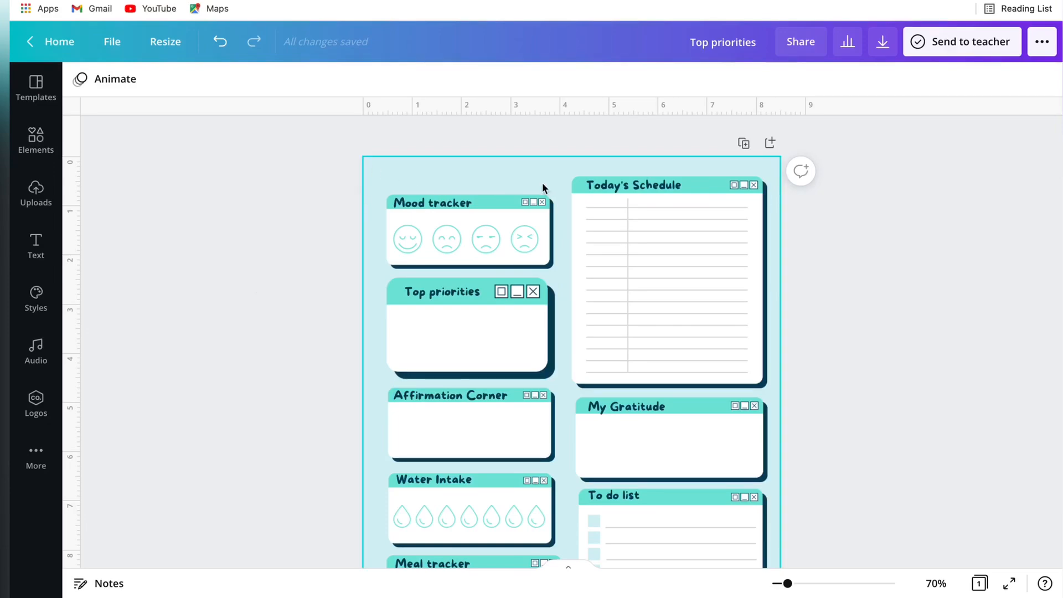
{"action": "left_click", "coordinate": [35, 140]}
{"action": "scroll", "coordinate": [249, 458], "scroll_direction": "down", "scroll_amount": 10}
{"action": "scroll", "coordinate": [250, 459], "scroll_direction": "up", "scroll_amount": 10}
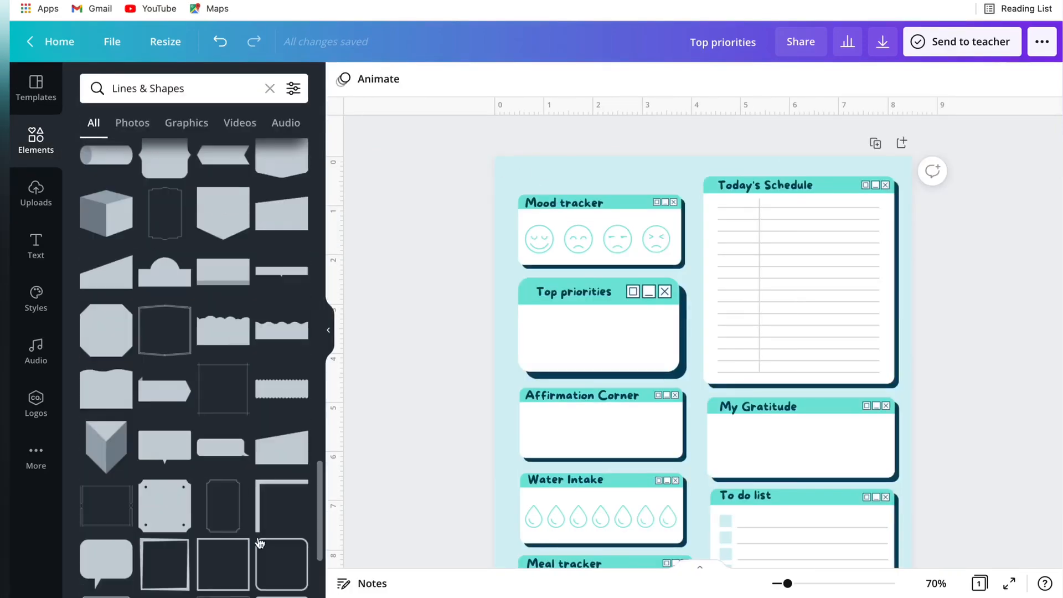
{"action": "left_click", "coordinate": [281, 304]}
{"action": "left_click", "coordinate": [343, 79]}
{"action": "left_click", "coordinate": [137, 156]}
{"action": "left_click", "coordinate": [366, 79]}
{"action": "left_click", "coordinate": [173, 195]}
{"action": "left_click", "coordinate": [389, 79]}
{"action": "left_click", "coordinate": [174, 156]}
Step: Resize the rounded rectangle into a slim bar and place it above the "Mood tracker" window at the same width
{"action": "left_click_drag", "start_coordinate": [698, 443], "coordinate": [625, 296]}
{"action": "left_click_drag", "start_coordinate": [630, 396], "coordinate": [630, 224]}
{"action": "left_click_drag", "start_coordinate": [745, 223], "coordinate": [602, 188]}
{"action": "left_click_drag", "start_coordinate": [601, 176], "coordinate": [686, 177]}
{"action": "left_click", "coordinate": [536, 194]}
{"action": "left_click", "coordinate": [526, 180]}
{"action": "left_click", "coordinate": [386, 260]}
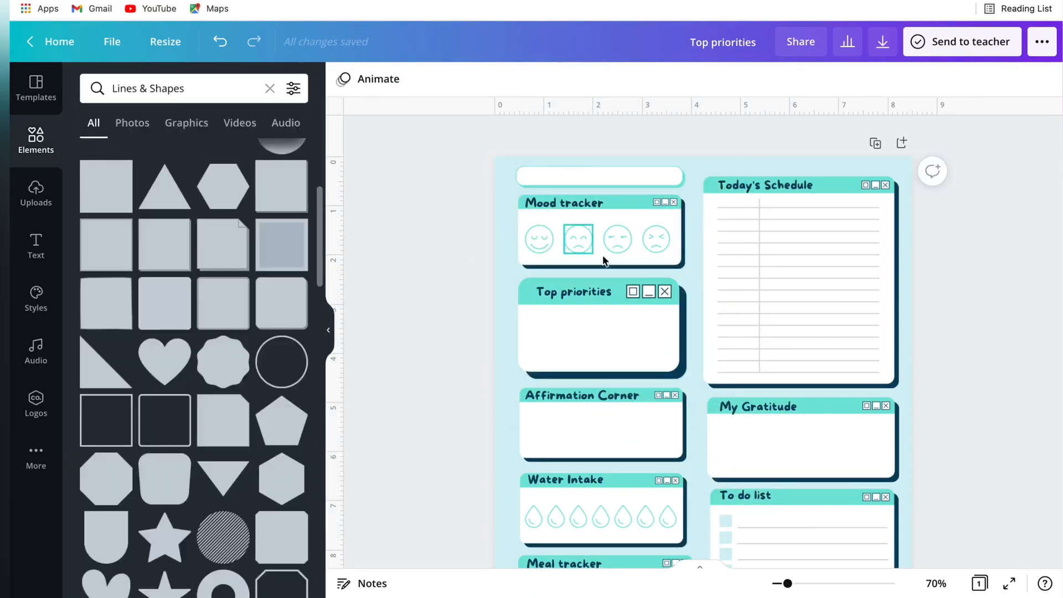
Step: Duplicate the "Mood tracker" title, change the text to "Date:" and place it inside the slim rounded bar
{"action": "left_click_drag", "start_coordinate": [553, 201], "coordinate": [564, 212]}
{"action": "type", "text": "Date:"}
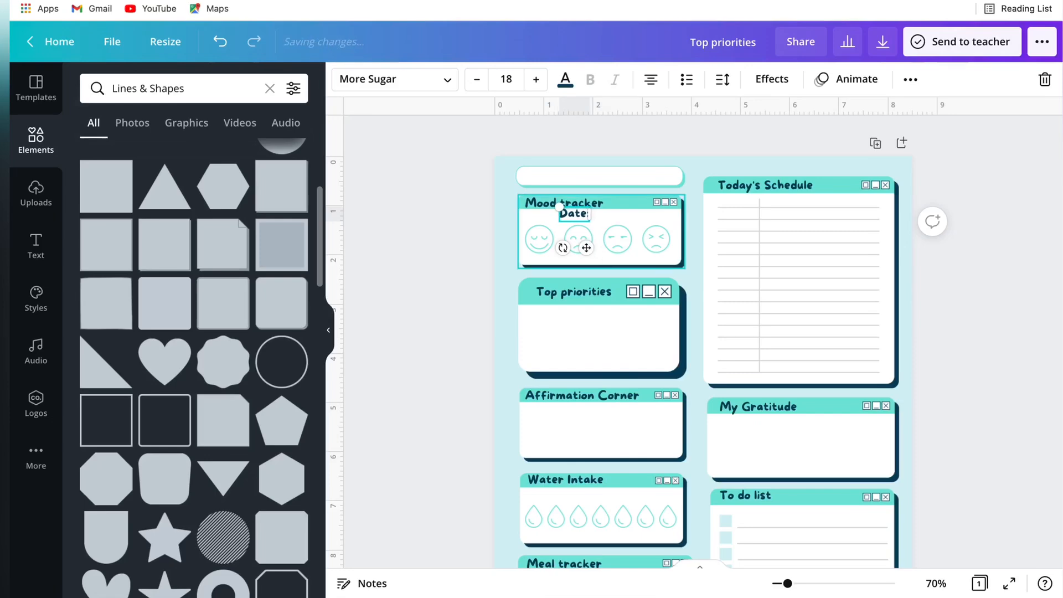
{"action": "left_click_drag", "start_coordinate": [587, 247], "coordinate": [556, 213]}
{"action": "left_click", "coordinate": [404, 266]}
Step: Select the left-column elements from the date bar to the "Water Intake" window and shift them slightly to the right
{"action": "left_click", "coordinate": [327, 330]}
{"action": "scroll", "coordinate": [331, 221], "scroll_direction": "down", "scroll_amount": 2}
{"action": "scroll", "coordinate": [331, 165], "scroll_direction": "up", "scroll_amount": 1}
{"action": "left_click_drag", "start_coordinate": [339, 140], "coordinate": [551, 513]}
{"action": "left_click_drag", "start_coordinate": [467, 541], "coordinate": [475, 541]}
{"action": "scroll", "coordinate": [290, 322], "scroll_direction": "down", "scroll_amount": 3}
{"action": "left_click", "coordinate": [407, 373]}
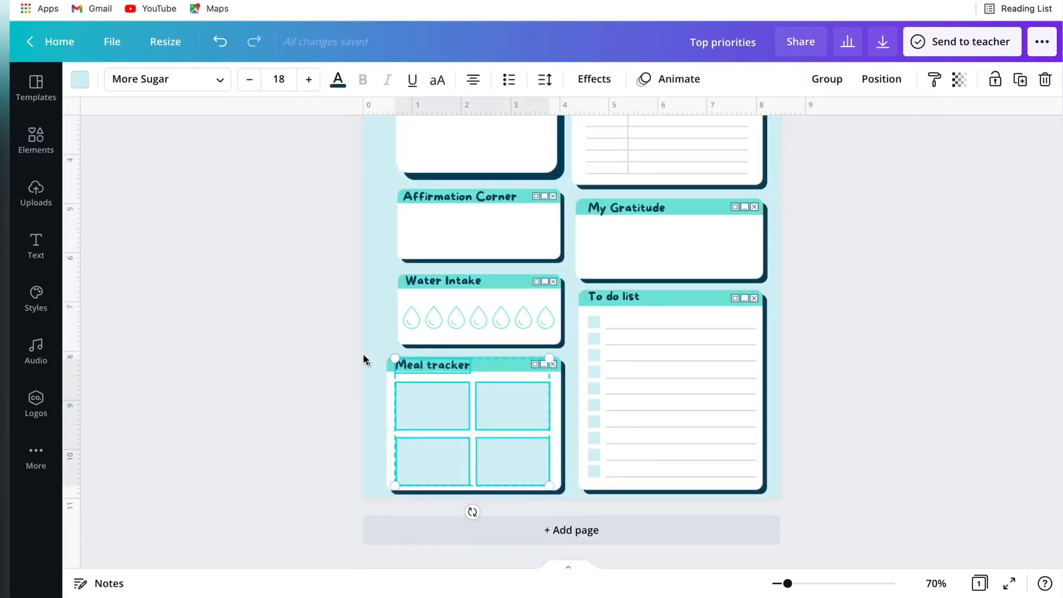
Step: Unlock the "Meal tracker" window graphic and move it with its title and rectangles into line with the shifted column
{"action": "left_click", "coordinate": [391, 379]}
{"action": "left_click", "coordinate": [996, 80]}
{"action": "left_click_drag", "start_coordinate": [328, 358], "coordinate": [559, 486]}
{"action": "left_click_drag", "start_coordinate": [387, 357], "coordinate": [398, 366]}
{"action": "left_click", "coordinate": [335, 210]}
Step: Select the whole left column, scale it down slightly and position it with an even margin inside the page
{"action": "scroll", "coordinate": [335, 210], "scroll_direction": "up", "scroll_amount": 3}
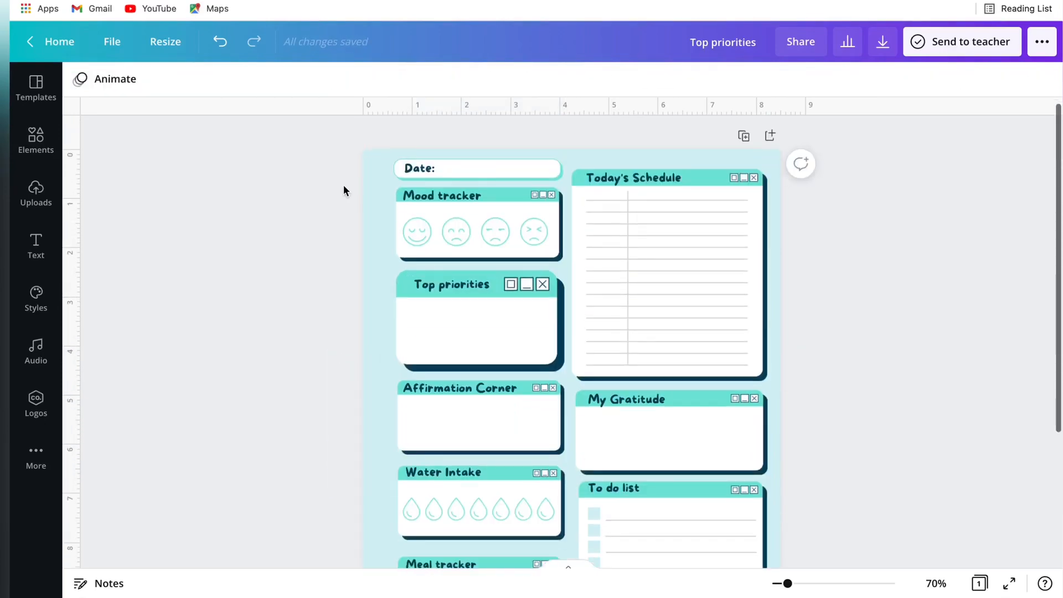
{"action": "left_click_drag", "start_coordinate": [343, 158], "coordinate": [565, 565]}
{"action": "left_click_drag", "start_coordinate": [787, 583], "coordinate": [780, 584]}
{"action": "left_click", "coordinate": [427, 179]}
{"action": "left_click_drag", "start_coordinate": [429, 180], "coordinate": [564, 522]}
{"action": "left_click_drag", "start_coordinate": [481, 337], "coordinate": [480, 335]}
{"action": "left_click_drag", "start_coordinate": [471, 184], "coordinate": [471, 194]}
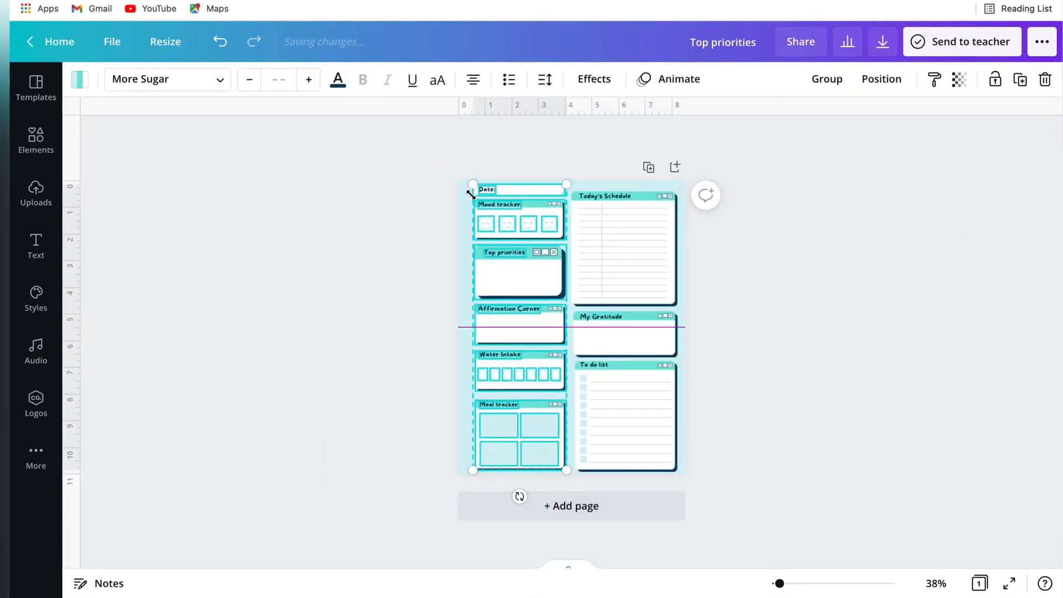
{"action": "left_click_drag", "start_coordinate": [395, 186], "coordinate": [559, 498]}
Step: Shift the right column slightly left and align the "Today's Schedule" window graphic with the windows below it
{"action": "left_click_drag", "start_coordinate": [725, 181], "coordinate": [579, 520]}
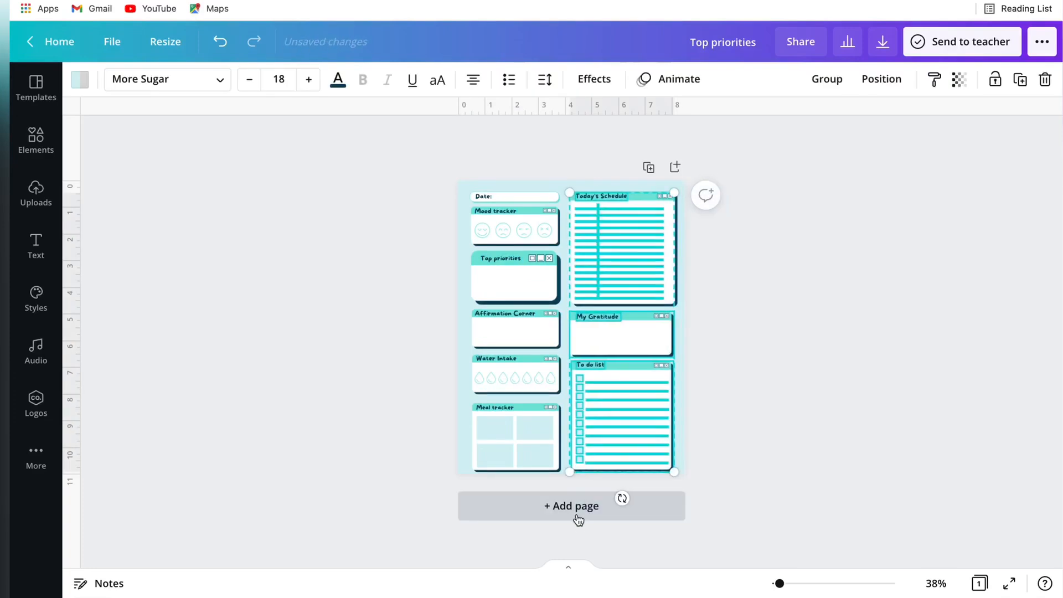
{"action": "left_click_drag", "start_coordinate": [624, 336], "coordinate": [621, 337]}
{"action": "left_click", "coordinate": [672, 249]}
{"action": "left_click", "coordinate": [1020, 80]}
{"action": "left_click_drag", "start_coordinate": [673, 260], "coordinate": [671, 260]}
{"action": "left_click", "coordinate": [737, 261]}
{"action": "left_click", "coordinate": [667, 221]}
{"action": "left_click", "coordinate": [772, 510]}
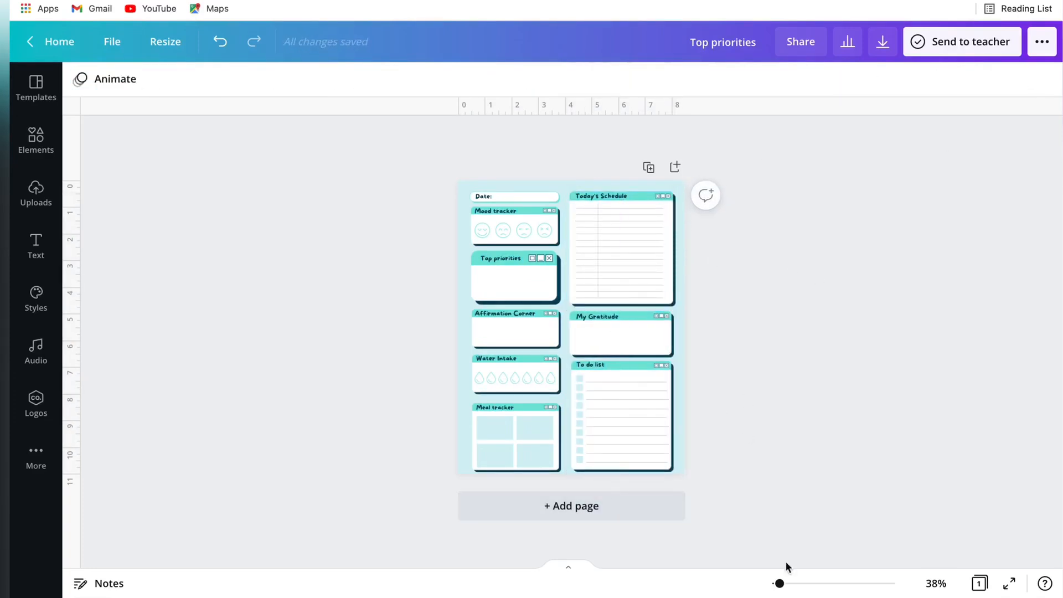
Step: Search the elements library for "colours"
{"action": "scroll", "coordinate": [772, 509], "scroll_direction": "up", "scroll_amount": 5}
{"action": "scroll", "coordinate": [337, 360], "scroll_direction": "up", "scroll_amount": 2}
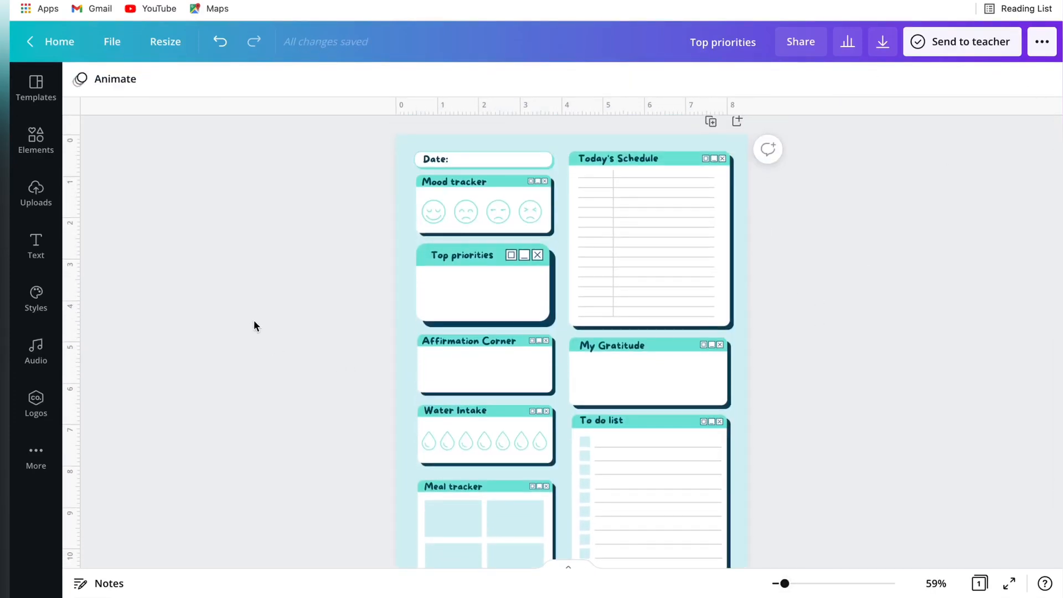
{"action": "left_click", "coordinate": [36, 139]}
{"action": "left_click", "coordinate": [195, 89]}
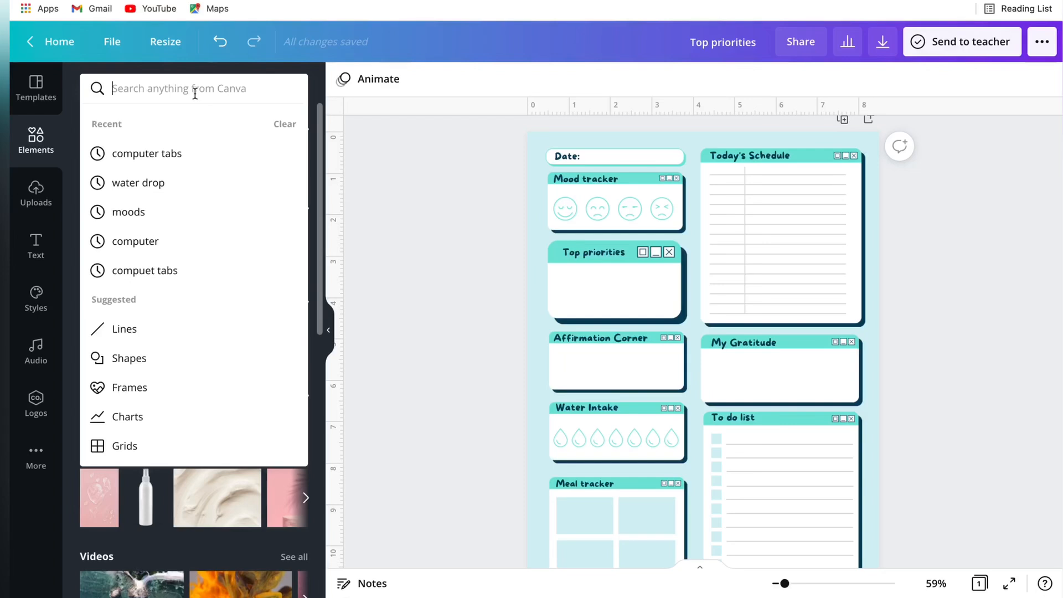
{"action": "scroll", "coordinate": [462, 220], "scroll_direction": "down", "scroll_amount": 2}
{"action": "scroll", "coordinate": [461, 220], "scroll_direction": "up", "scroll_amount": 3}
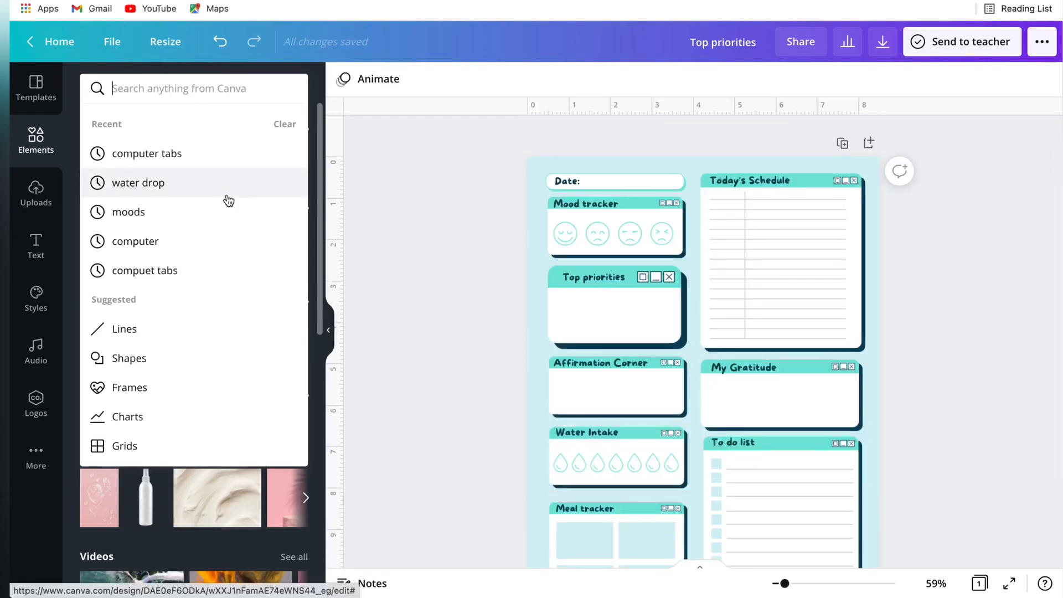
{"action": "type", "text": "colours"}
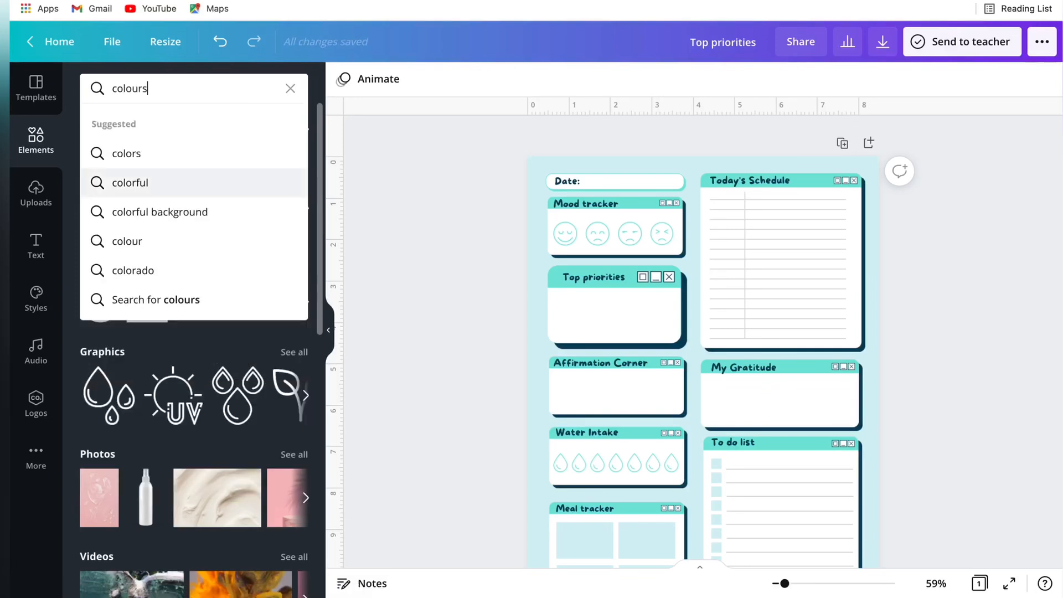
{"action": "key", "text": "Return"}
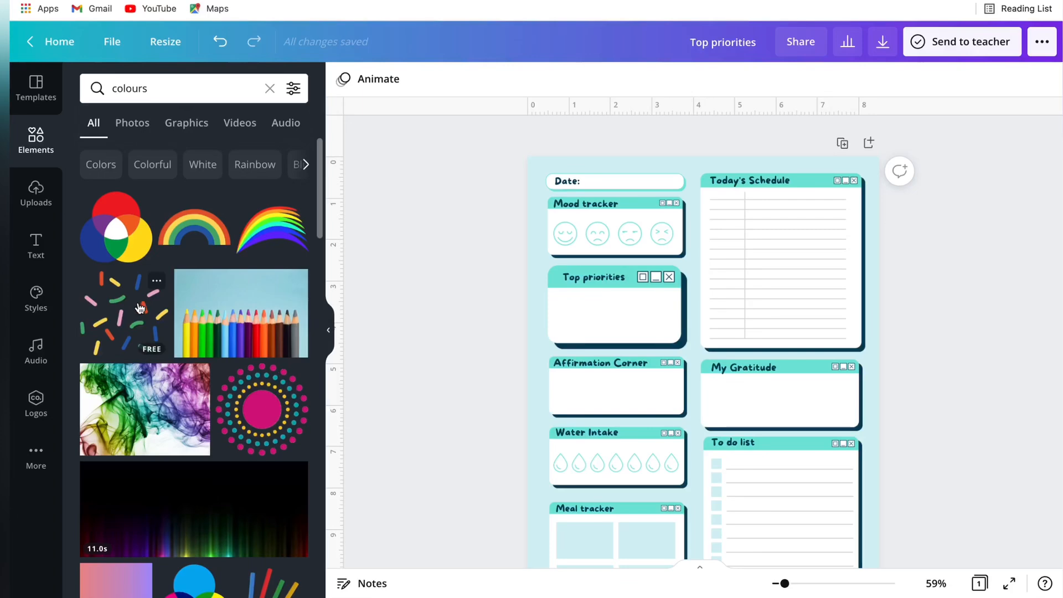
{"action": "left_click", "coordinate": [141, 308]}
{"action": "left_click_drag", "start_coordinate": [727, 374], "coordinate": [664, 261]}
{"action": "left_click", "coordinate": [220, 41]}
{"action": "left_click", "coordinate": [220, 41]}
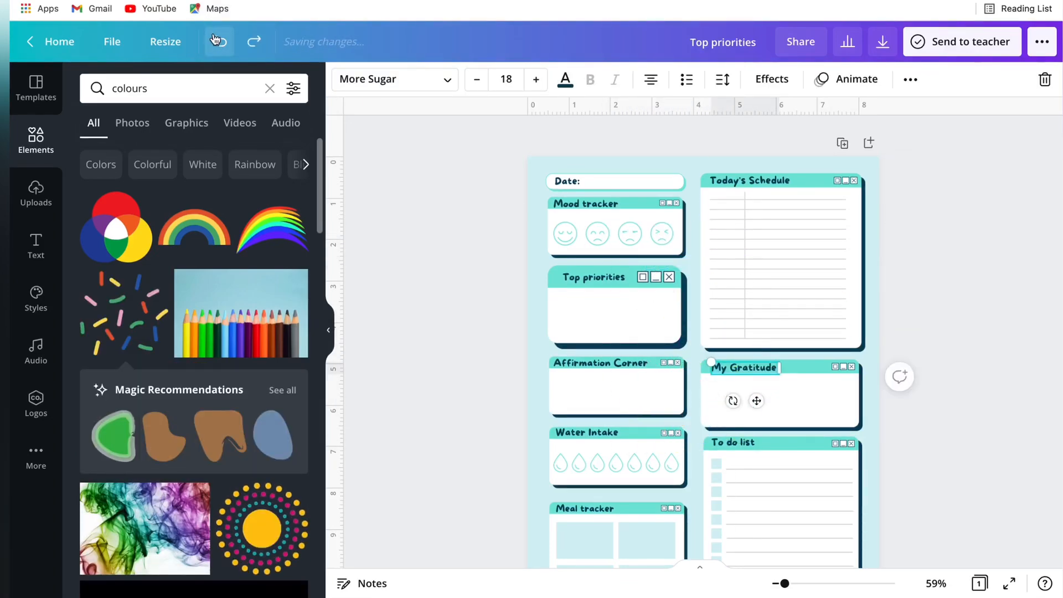
Step: Add the multicoloured confetti graphic, place it in the page's top-left corner and scale it down to about 2 inches wide
{"action": "left_click", "coordinate": [125, 313]}
{"action": "left_click_drag", "start_coordinate": [686, 408], "coordinate": [582, 247]}
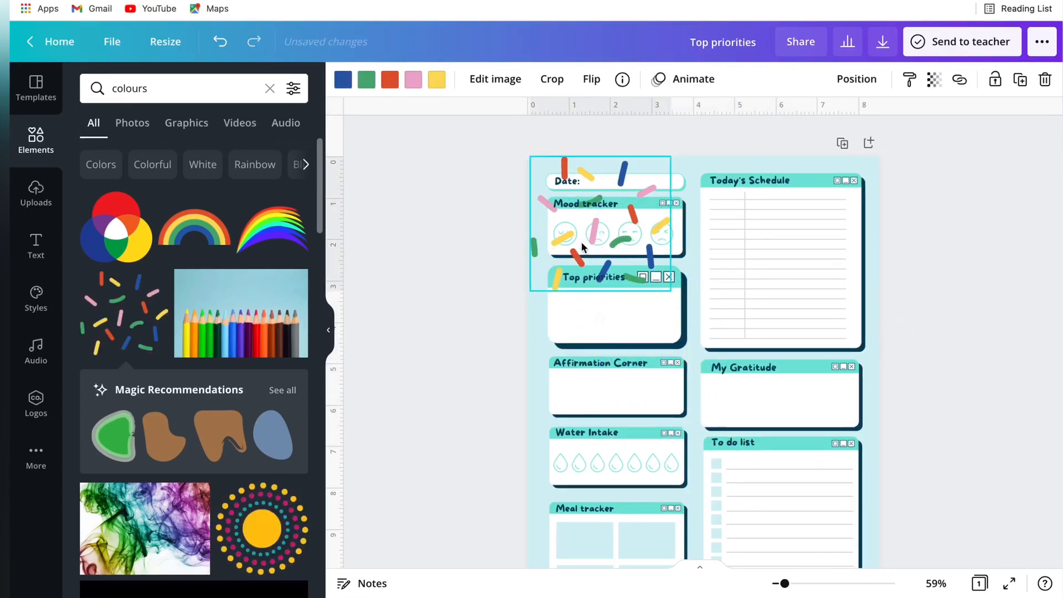
{"action": "left_click_drag", "start_coordinate": [672, 291], "coordinate": [619, 241]}
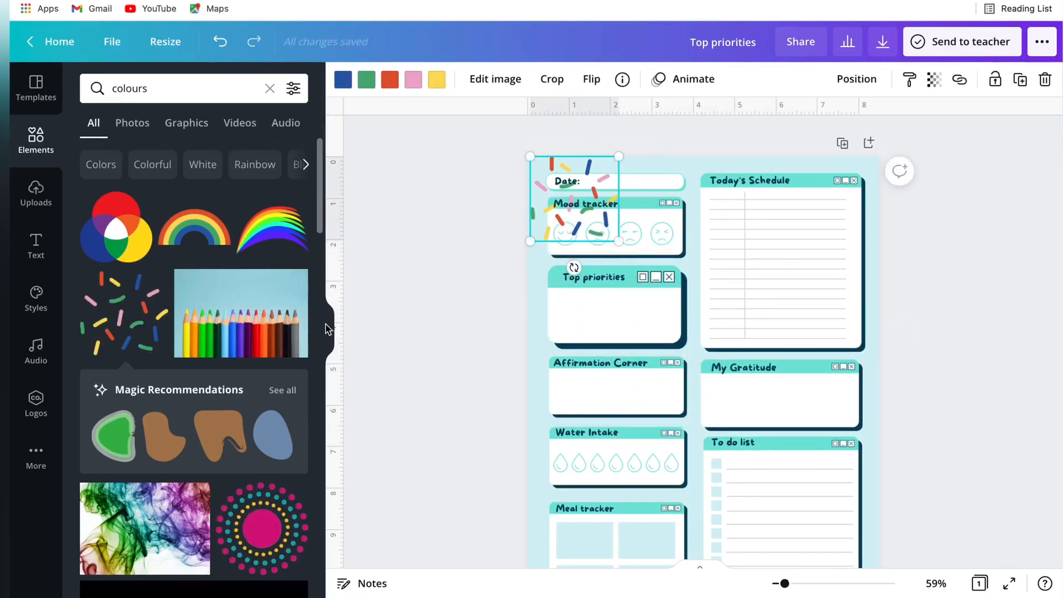
Step: Duplicate the confetti graphic and line up the copies side by side into a row of four across the page's top
{"action": "left_click", "coordinate": [327, 329]}
{"action": "key", "text": "ctrl+d"}
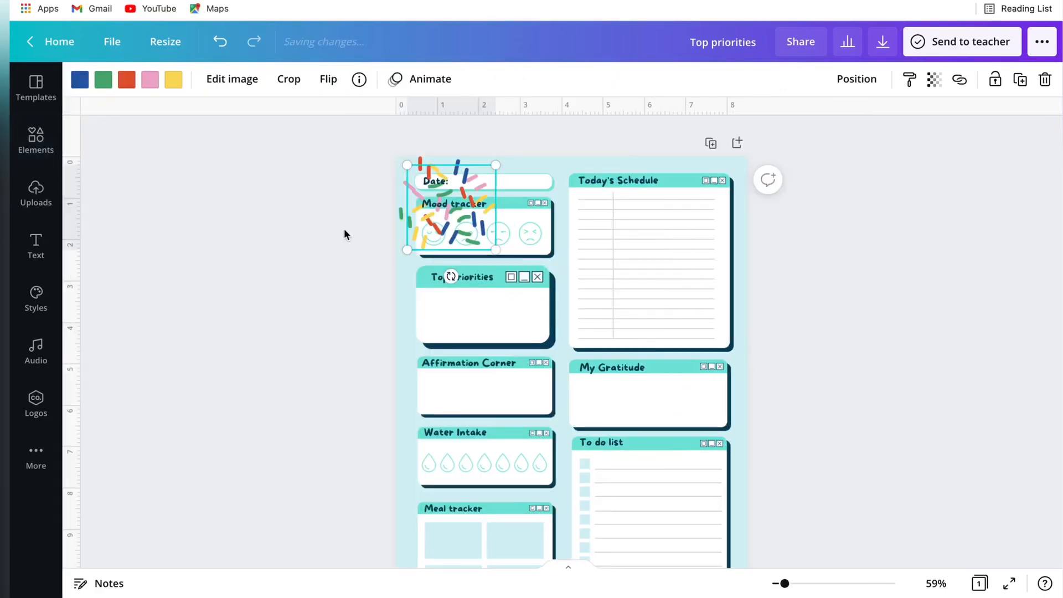
{"action": "left_click_drag", "start_coordinate": [449, 191], "coordinate": [684, 172]}
{"action": "key", "text": "ctrl+d"}
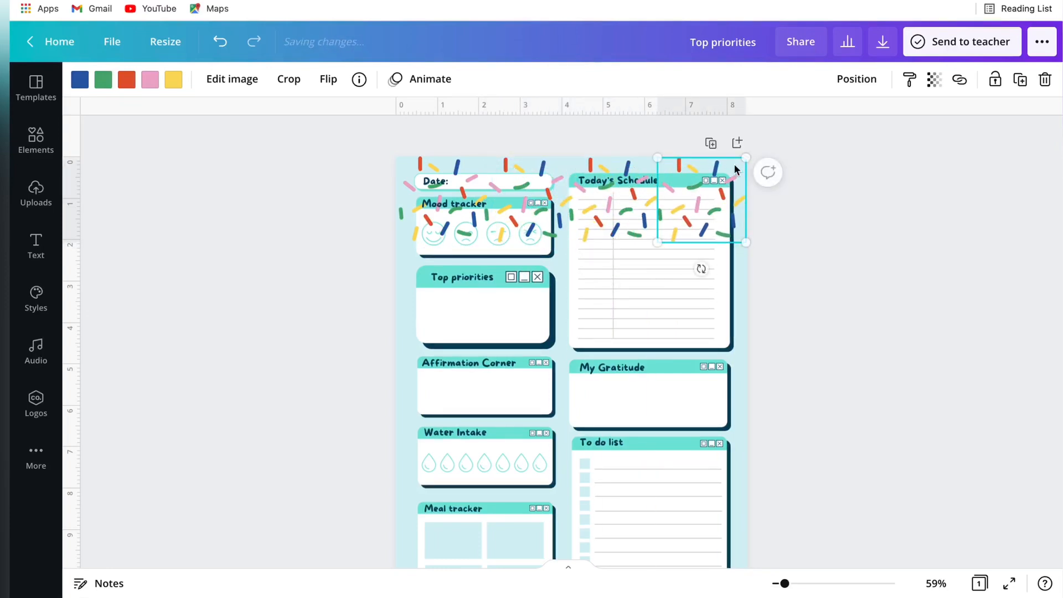
Step: Group the four confetti graphics into one row and send the group to the back, behind the planner windows
{"action": "left_click_drag", "start_coordinate": [324, 166], "coordinate": [727, 164]}
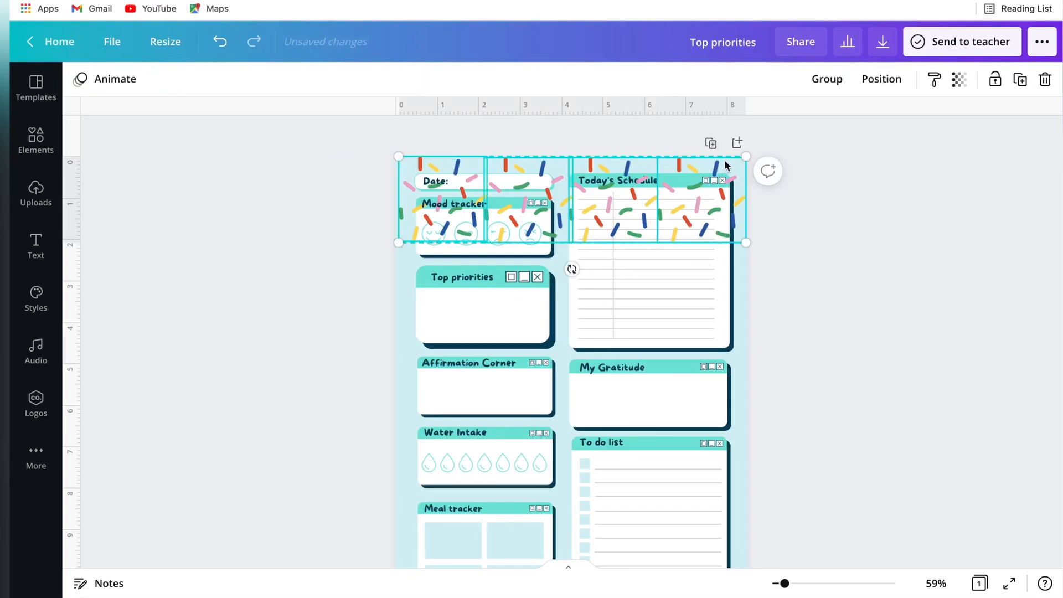
{"action": "left_click", "coordinate": [880, 79]}
{"action": "left_click", "coordinate": [712, 362]}
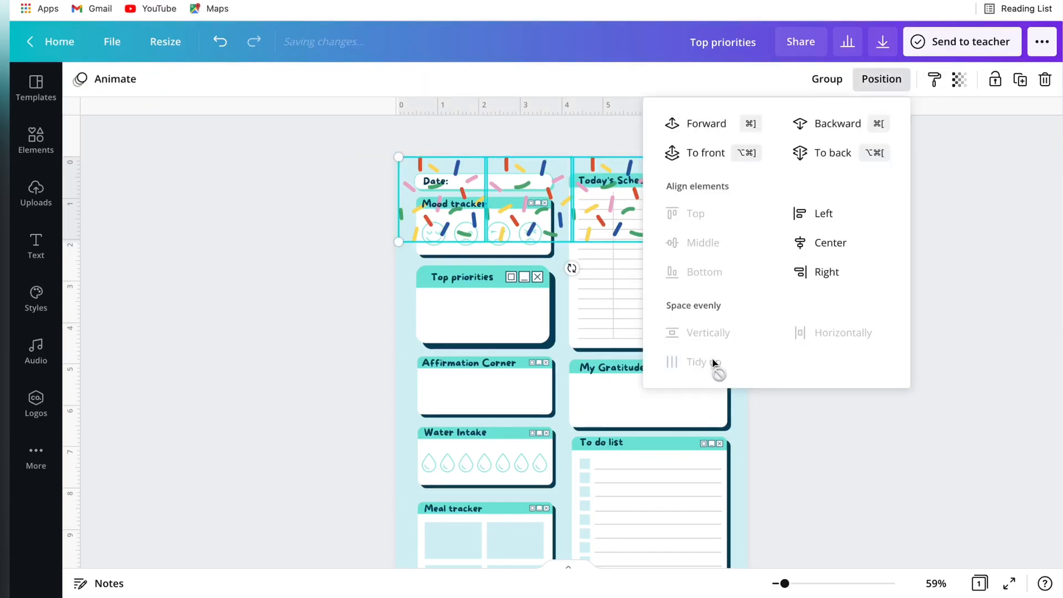
{"action": "left_click", "coordinate": [826, 83]}
{"action": "left_click", "coordinate": [867, 83]}
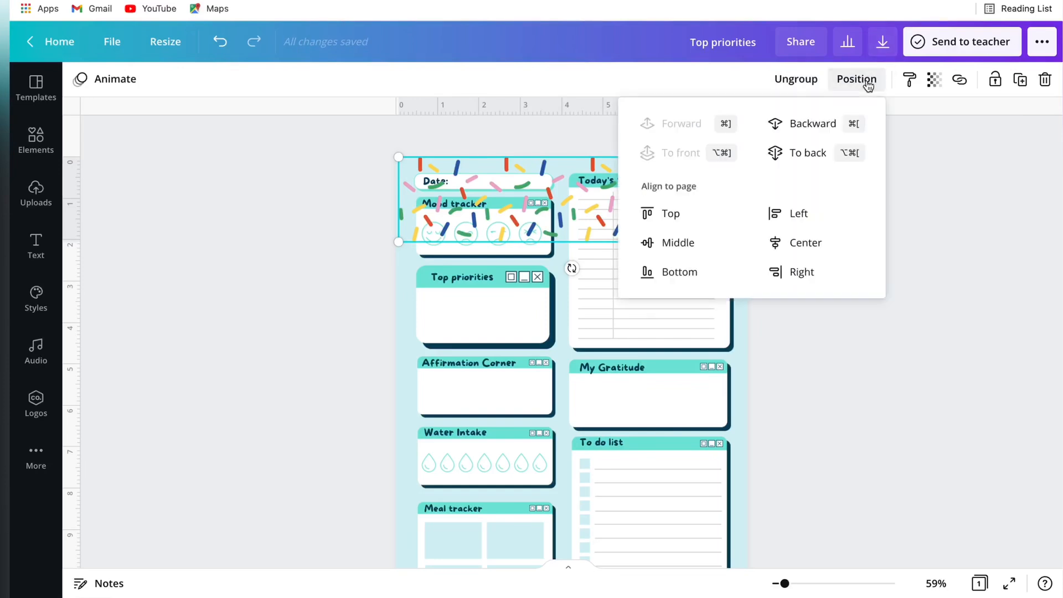
{"action": "left_click", "coordinate": [797, 154]}
{"action": "left_click", "coordinate": [819, 342]}
Step: Duplicate the grouped confetti row, place the copy directly below the first across the "Top priorities" window and send it to the back
{"action": "scroll", "coordinate": [819, 339], "scroll_direction": "down", "scroll_amount": 3}
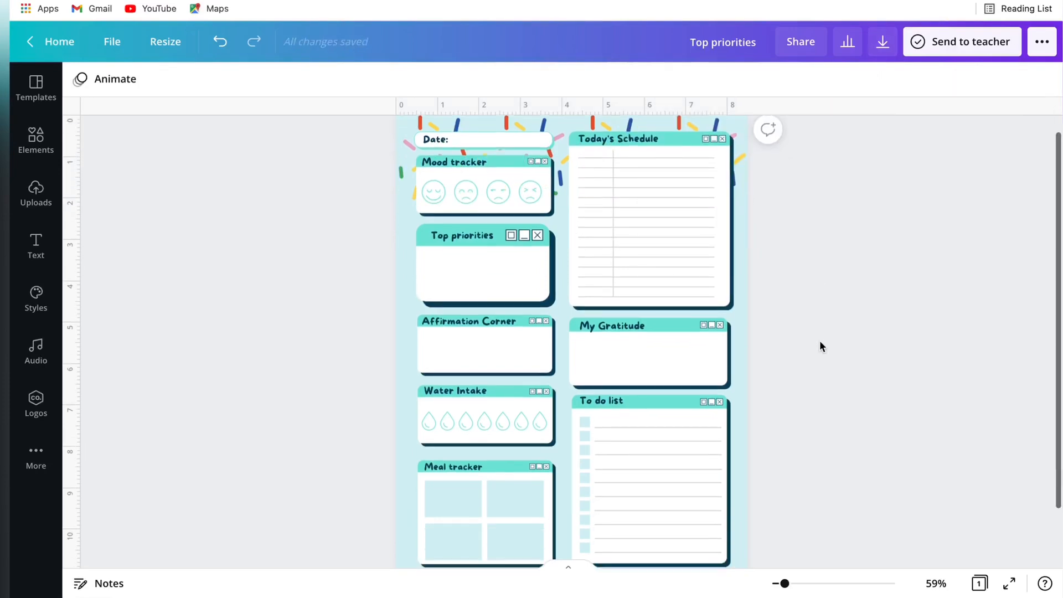
{"action": "scroll", "coordinate": [814, 346], "scroll_direction": "up", "scroll_amount": 2}
{"action": "left_click", "coordinate": [454, 181]}
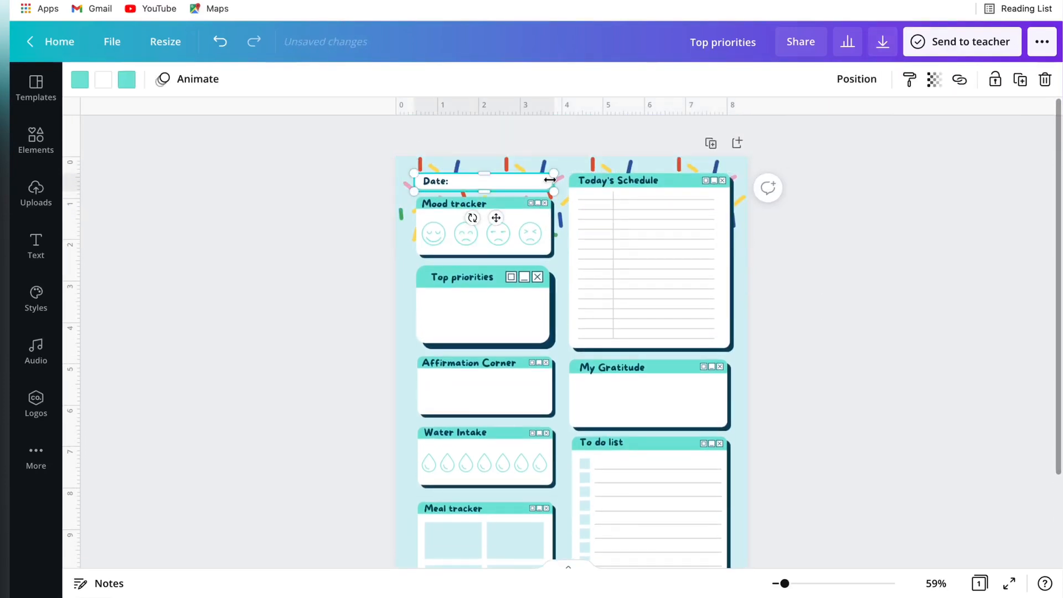
{"action": "left_click", "coordinate": [332, 211]}
{"action": "left_click", "coordinate": [412, 173]}
{"action": "key", "text": "ctrl+d"}
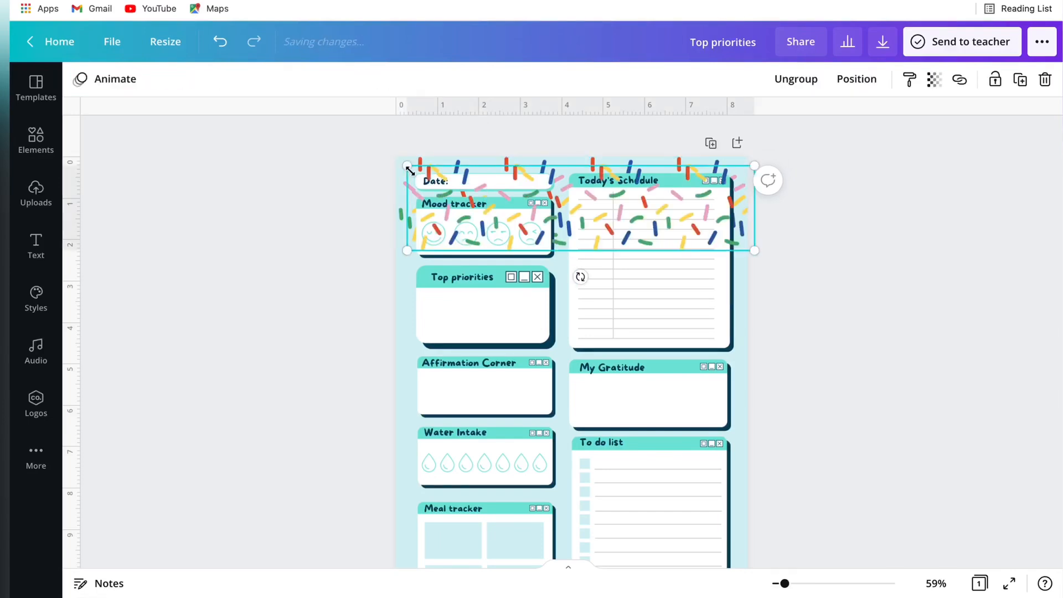
{"action": "left_click_drag", "start_coordinate": [425, 189], "coordinate": [443, 292]}
{"action": "left_click", "coordinate": [392, 256]}
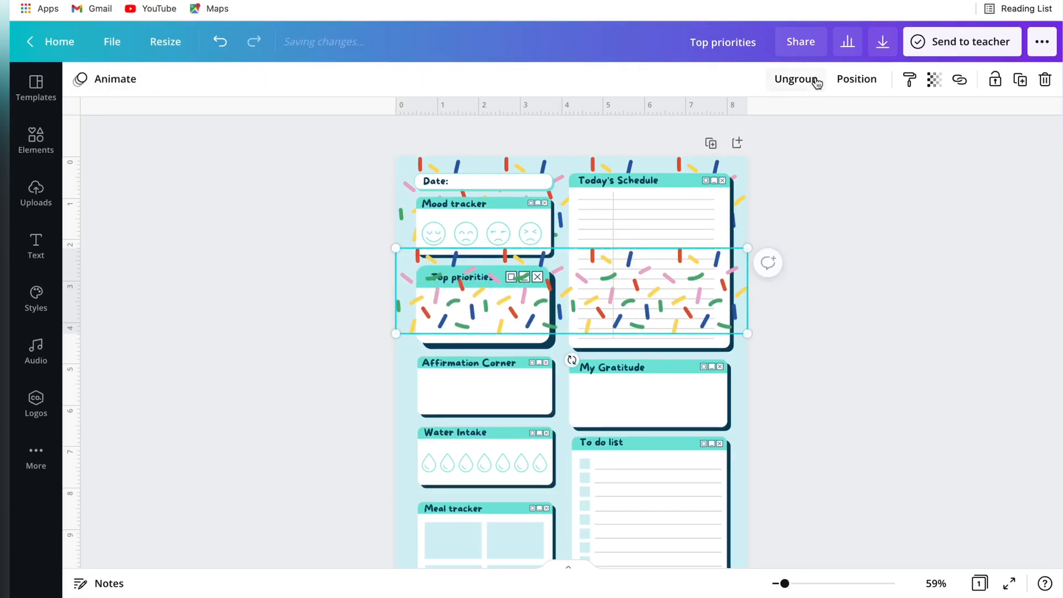
{"action": "left_click", "coordinate": [853, 80]}
{"action": "left_click", "coordinate": [813, 163]}
{"action": "left_click", "coordinate": [862, 437]}
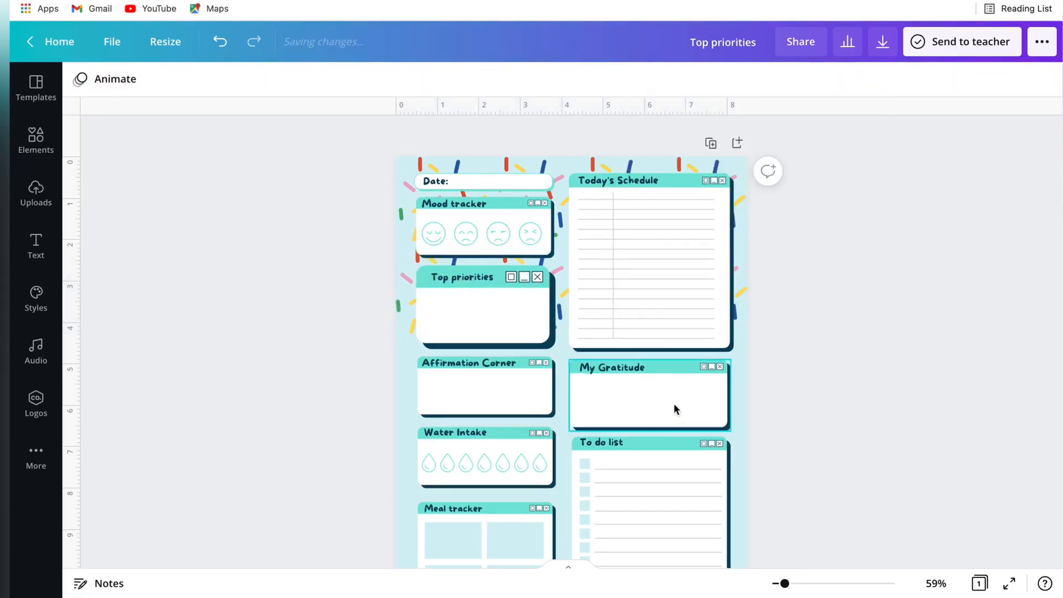
Step: Send the two confetti rows over the "Affirmation Corner" and "Water Intake" windows to the back
{"action": "scroll", "coordinate": [673, 403], "scroll_direction": "down", "scroll_amount": 2}
{"action": "left_click_drag", "start_coordinate": [347, 145], "coordinate": [449, 443]}
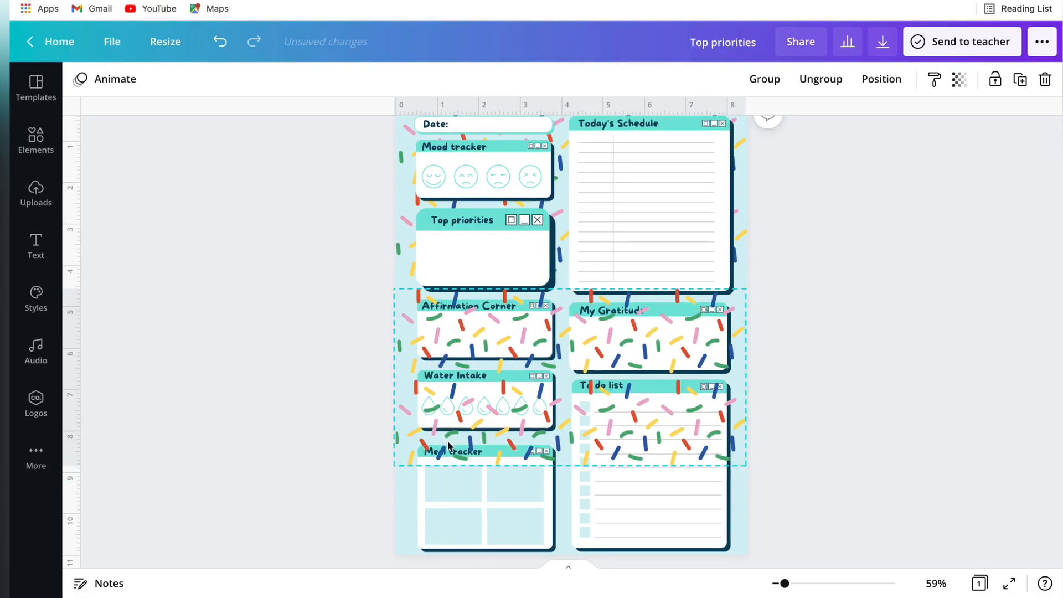
{"action": "left_click", "coordinate": [872, 86]}
{"action": "left_click", "coordinate": [825, 154]}
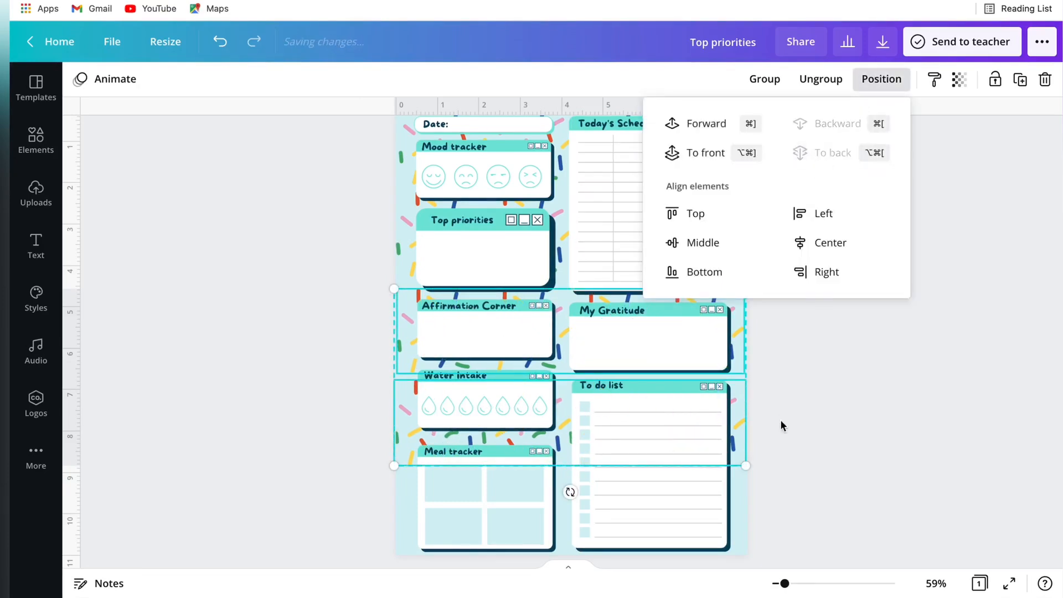
{"action": "left_click", "coordinate": [780, 420]}
Step: Select the two lowest confetti rows, over and below the "Meal tracker" window, and send them to the back
{"action": "scroll", "coordinate": [782, 422], "scroll_direction": "down", "scroll_amount": 1}
{"action": "left_click_drag", "start_coordinate": [469, 219], "coordinate": [518, 557]}
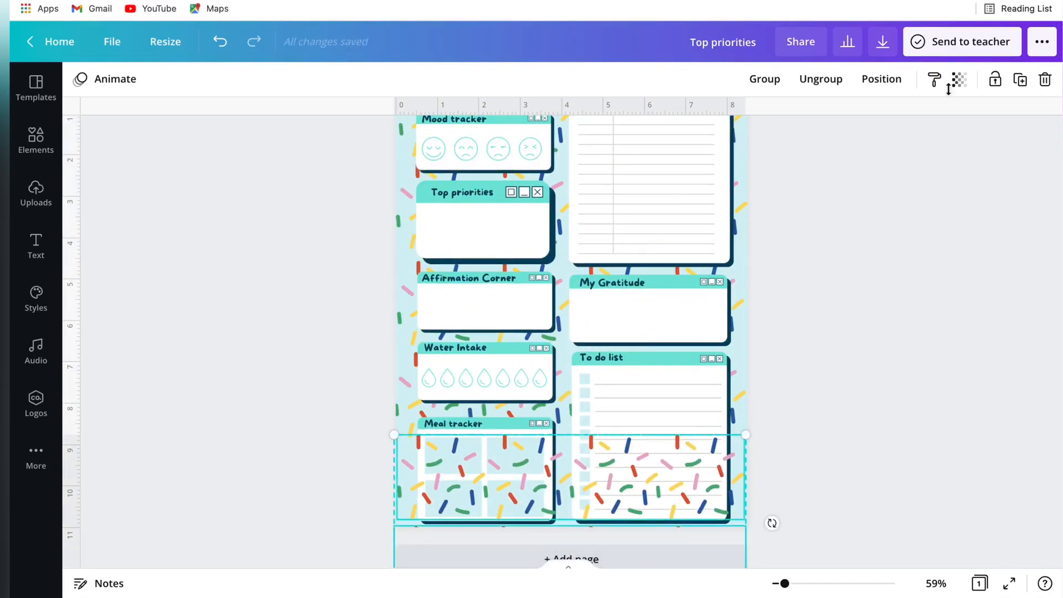
{"action": "left_click", "coordinate": [881, 79]}
{"action": "left_click", "coordinate": [850, 166]}
{"action": "left_click", "coordinate": [914, 499]}
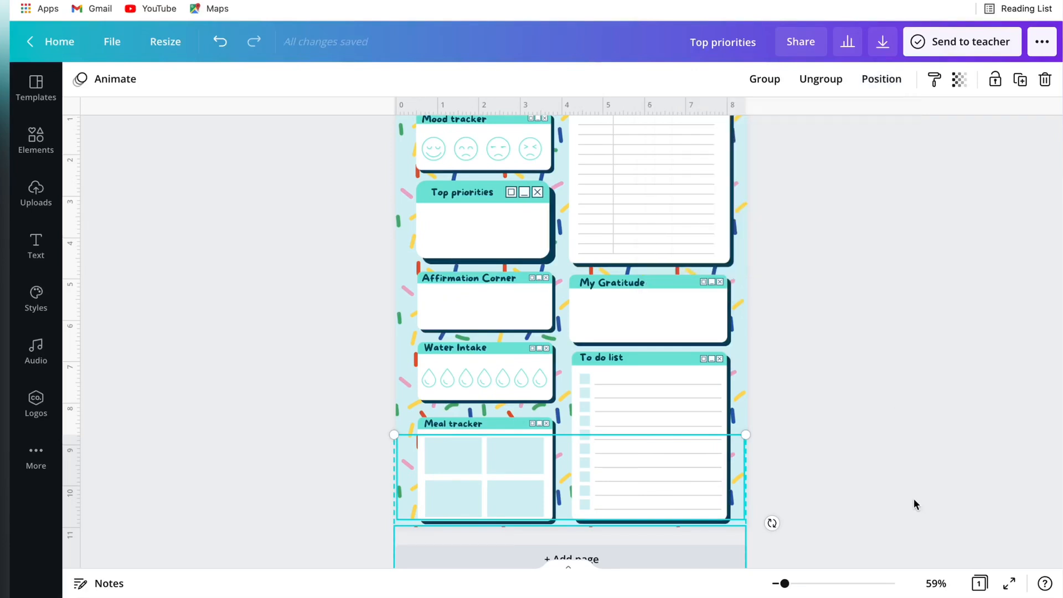
Step: Nudge the confetti row behind the "Meal tracker" window down past the page's bottom edge and slightly right
{"action": "left_click", "coordinate": [740, 467]}
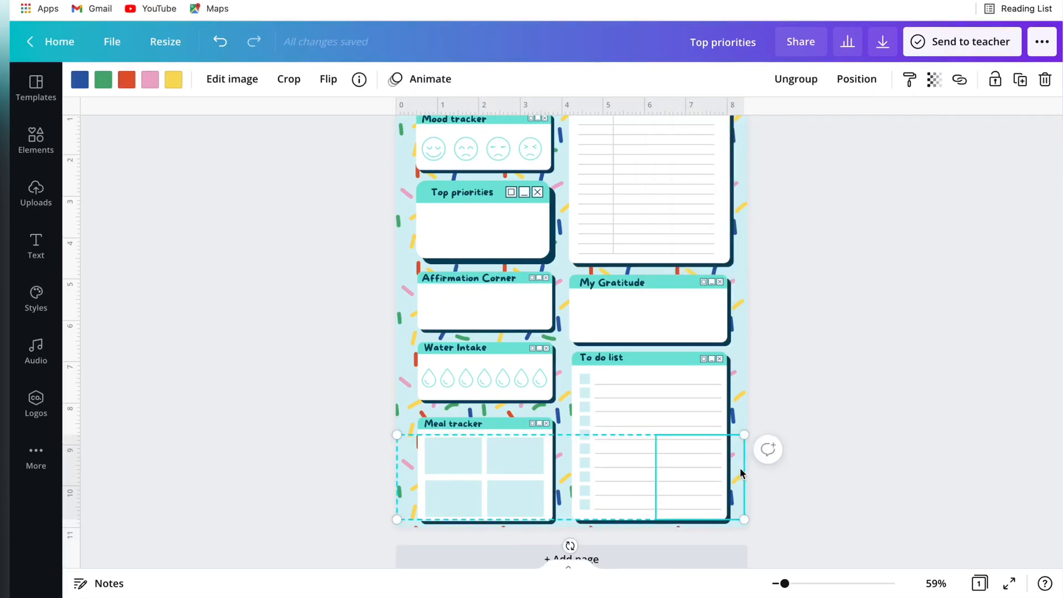
{"action": "key", "text": "shift+Down"}
{"action": "key", "text": "shift+Down"}
{"action": "key", "text": "shift+Down"}
{"action": "key", "text": "shift+Right"}
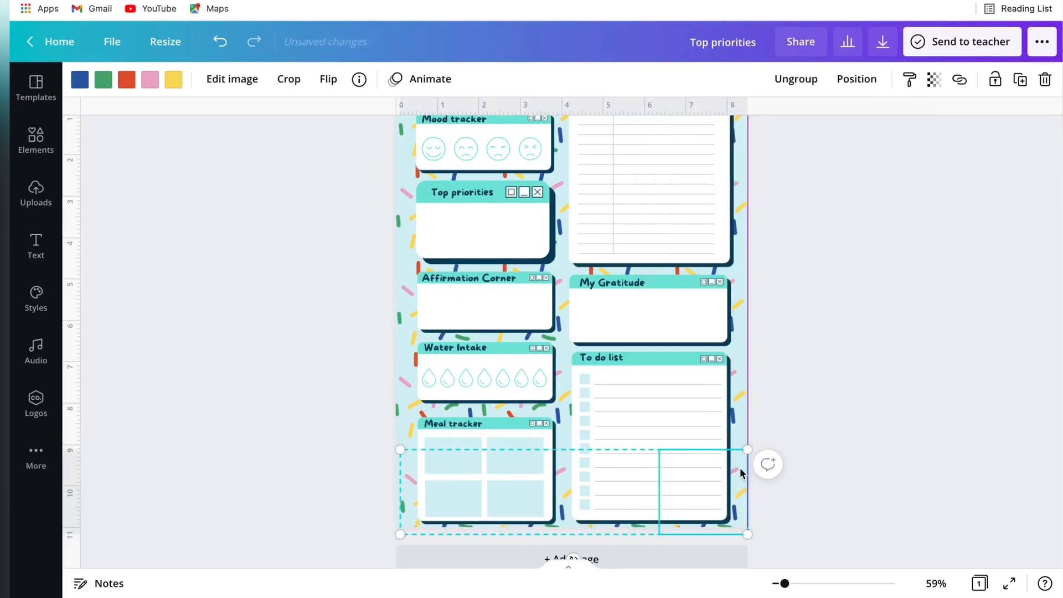
{"action": "left_click", "coordinate": [891, 354]}
Step: Preview the planner page in full screen and return to the editor
{"action": "scroll", "coordinate": [902, 517], "scroll_direction": "up", "scroll_amount": 2}
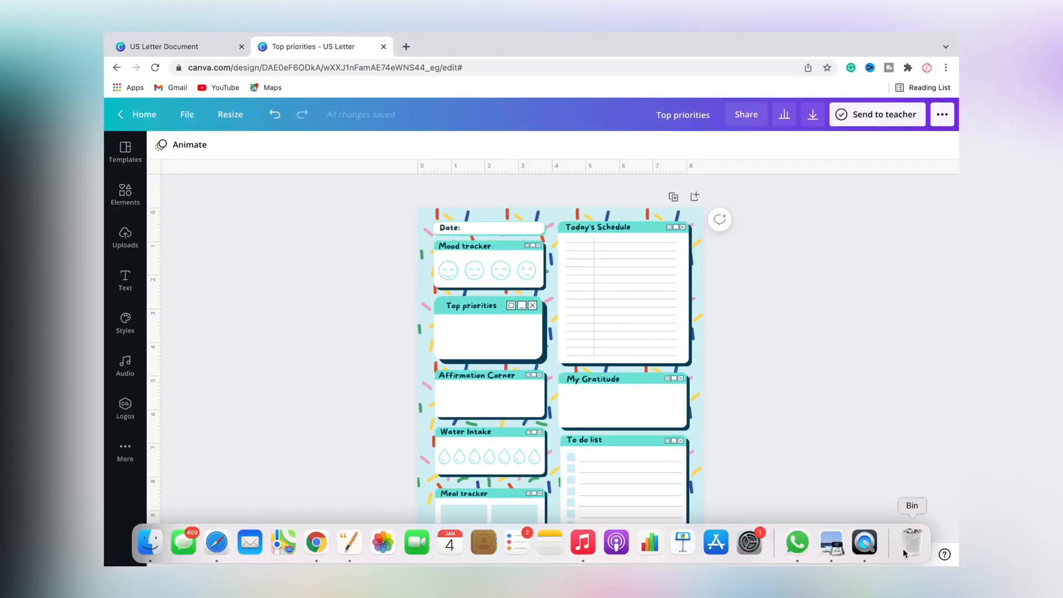
{"action": "left_click", "coordinate": [915, 554]}
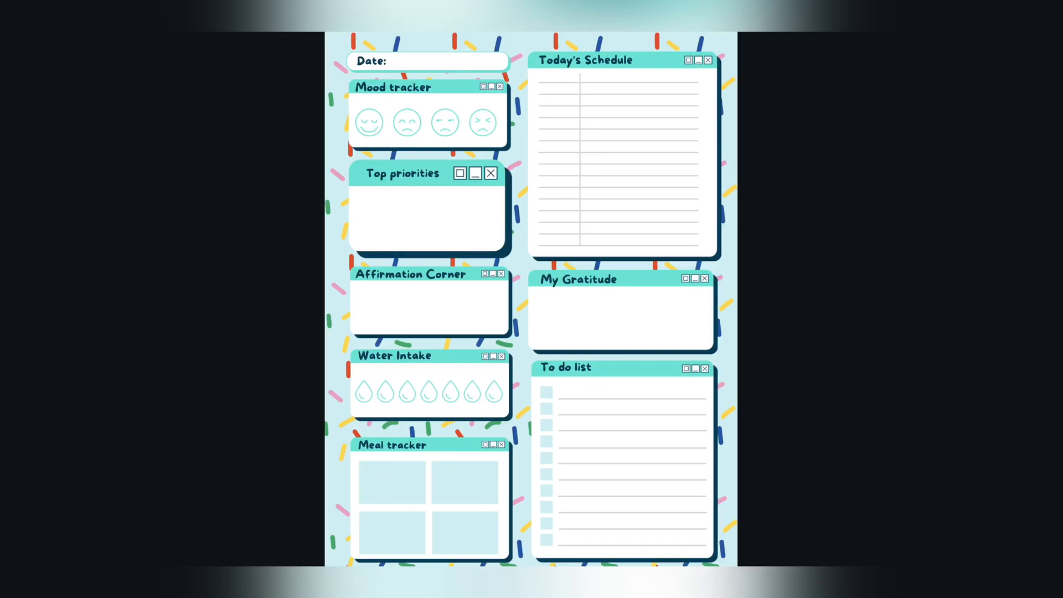
{"action": "key", "text": "Escape"}
Step: Select the confetti rows across the whole page and delete them
{"action": "left_click_drag", "start_coordinate": [373, 234], "coordinate": [403, 589]}
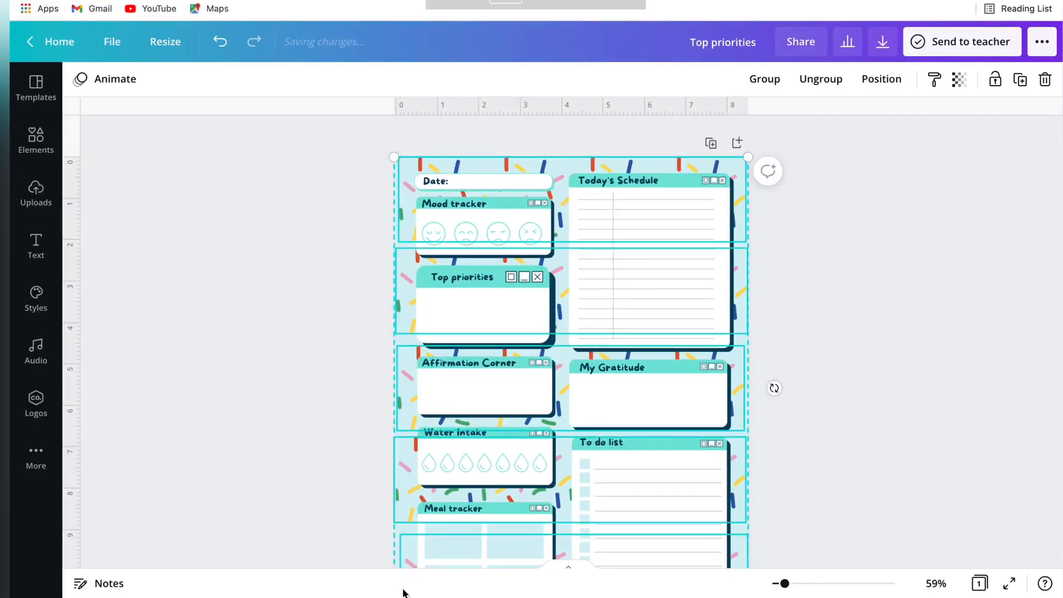
{"action": "key", "text": "Delete"}
{"action": "scroll", "coordinate": [354, 424], "scroll_direction": "down", "scroll_amount": 3}
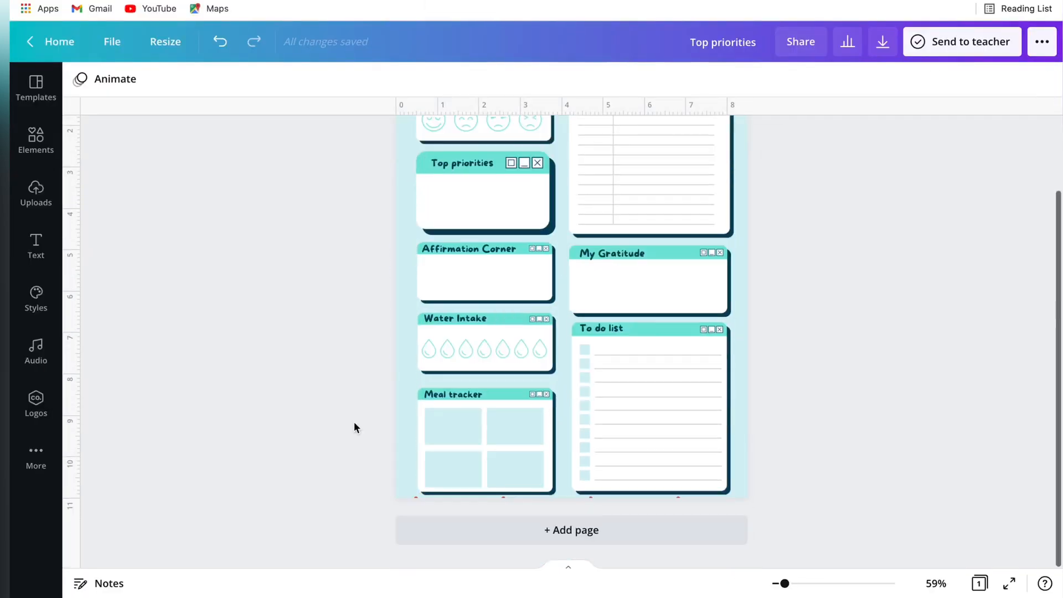
{"action": "scroll", "coordinate": [353, 424], "scroll_direction": "up", "scroll_amount": 3}
{"action": "scroll", "coordinate": [346, 423], "scroll_direction": "up", "scroll_amount": 1}
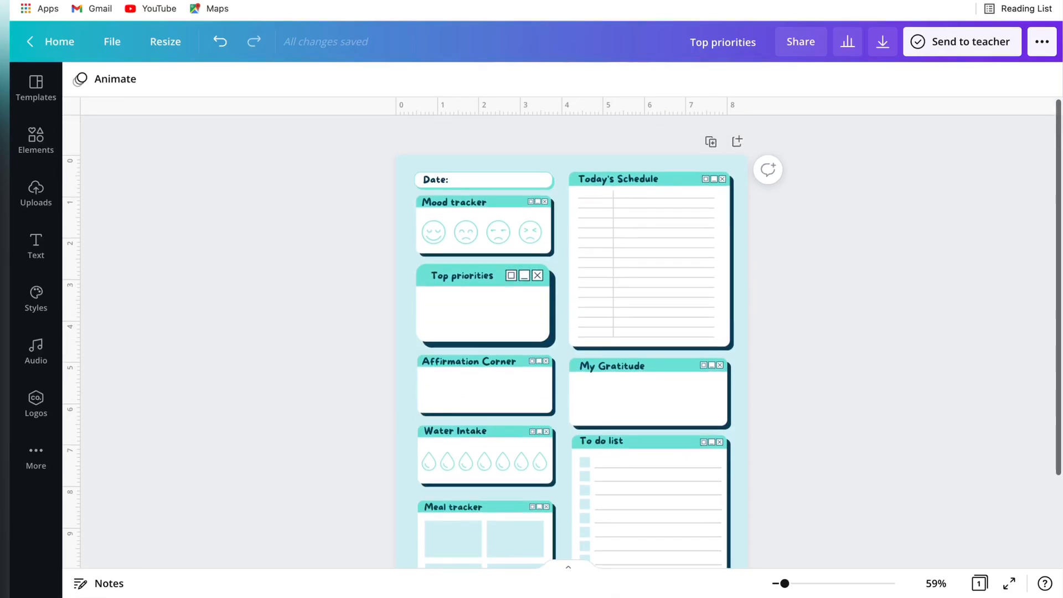
Step: Select the entire left column of planner elements and shift it slightly to the left
{"action": "left_click_drag", "start_coordinate": [784, 586], "coordinate": [780, 585]}
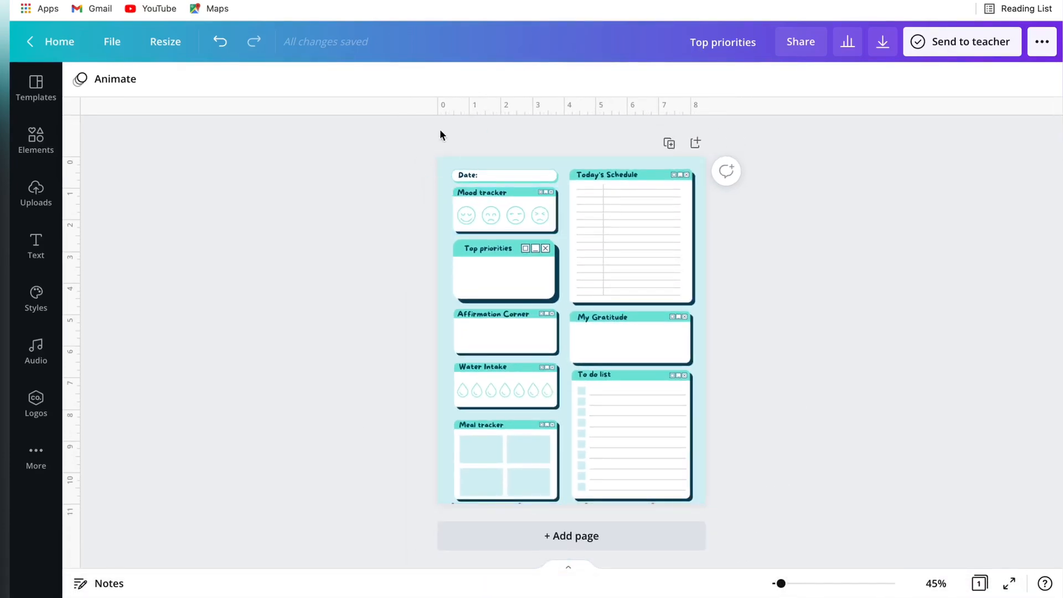
{"action": "left_click_drag", "start_coordinate": [454, 323], "coordinate": [553, 520]}
{"action": "left_click", "coordinate": [278, 416]}
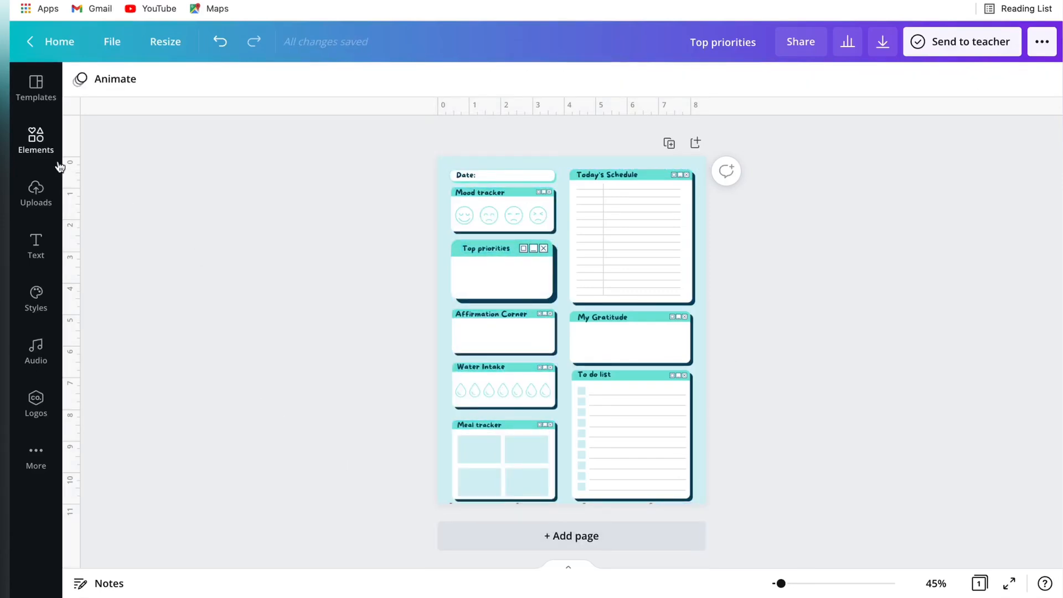
{"action": "left_click", "coordinate": [25, 145]}
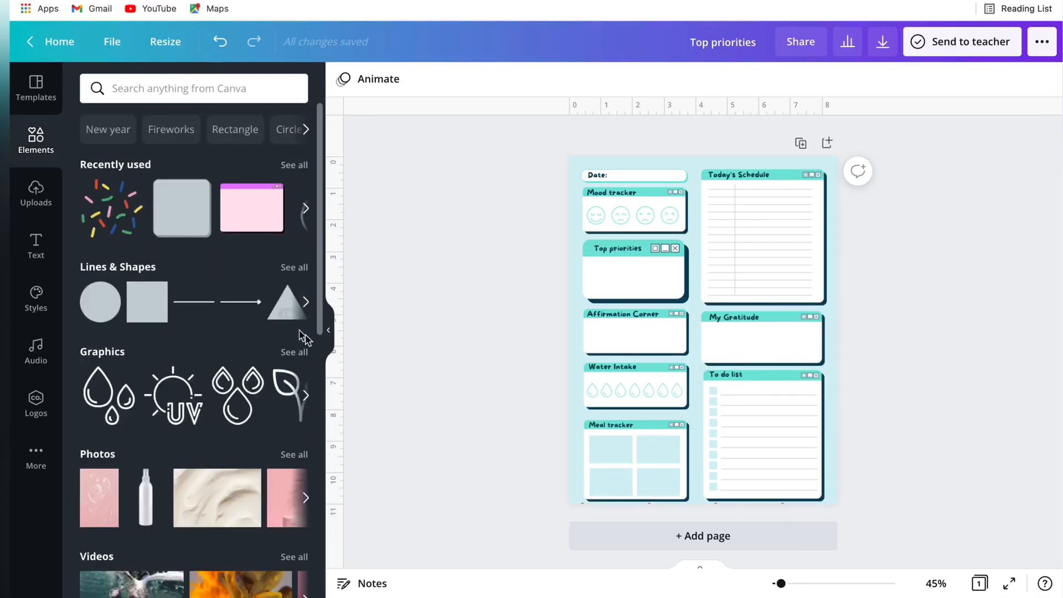
{"action": "left_click", "coordinate": [297, 265]}
{"action": "scroll", "coordinate": [194, 332], "scroll_direction": "down", "scroll_amount": 5}
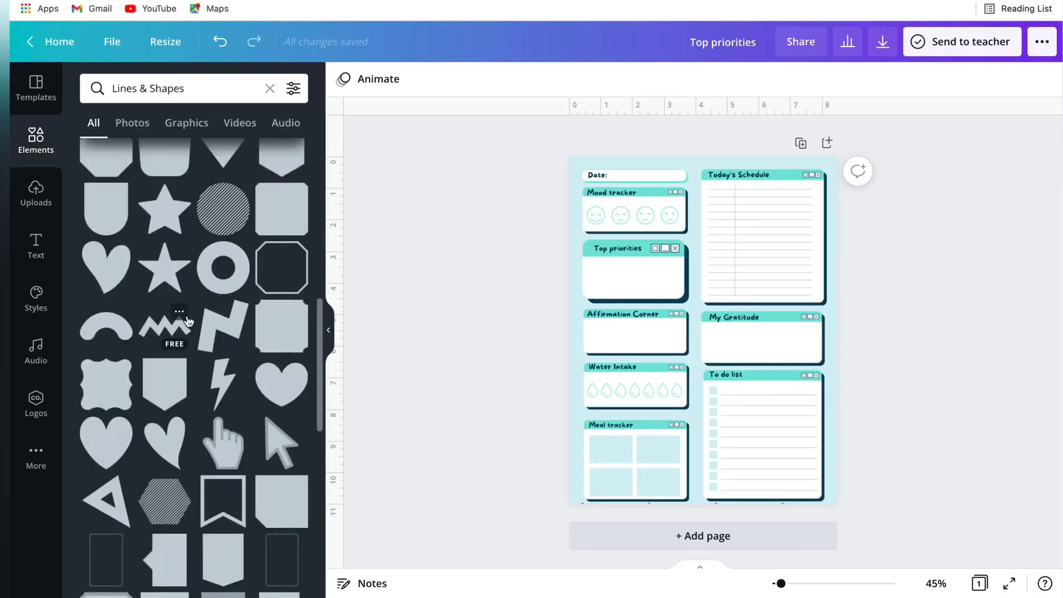
{"action": "scroll", "coordinate": [194, 332], "scroll_direction": "up", "scroll_amount": 1}
{"action": "left_click", "coordinate": [164, 332]}
{"action": "left_click", "coordinate": [328, 335]}
{"action": "left_click_drag", "start_coordinate": [623, 339], "coordinate": [708, 342]}
{"action": "left_click_drag", "start_coordinate": [659, 279], "coordinate": [640, 225]}
{"action": "left_click_drag", "start_coordinate": [707, 240], "coordinate": [729, 277]}
{"action": "key", "text": "Delete"}
{"action": "left_click", "coordinate": [36, 139]}
{"action": "scroll", "coordinate": [287, 255], "scroll_direction": "down", "scroll_amount": 1}
{"action": "left_click", "coordinate": [294, 255]}
{"action": "scroll", "coordinate": [227, 293], "scroll_direction": "down", "scroll_amount": 10}
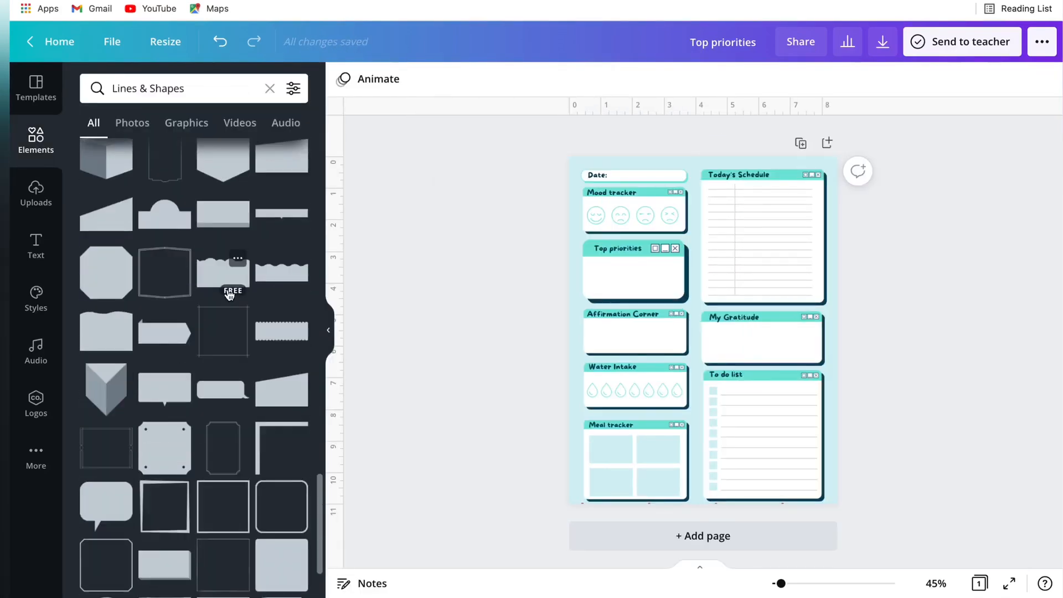
{"action": "scroll", "coordinate": [180, 446], "scroll_direction": "up", "scroll_amount": 10}
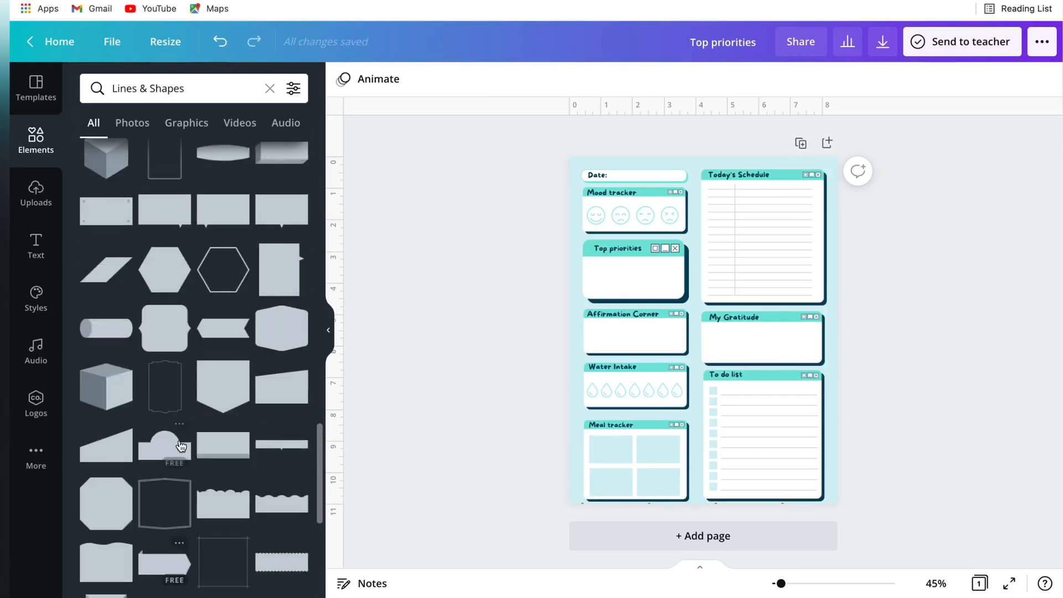
Step: Search the element library for "elements", add the yellow zigzag line pattern and enlarge it to cover the whole planner page
{"action": "left_click", "coordinate": [166, 89]}
{"action": "type", "text": "elements"}
{"action": "key", "text": "Return"}
{"action": "scroll", "coordinate": [168, 232], "scroll_direction": "down", "scroll_amount": 3}
{"action": "left_click", "coordinate": [167, 232]}
{"action": "left_click_drag", "start_coordinate": [761, 273], "coordinate": [896, 141]}
{"action": "left_click_drag", "start_coordinate": [823, 289], "coordinate": [731, 291]}
{"action": "left_click_drag", "start_coordinate": [805, 381], "coordinate": [937, 510]}
{"action": "left_click_drag", "start_coordinate": [863, 365], "coordinate": [850, 371]}
Step: Colour the zigzag pattern dark navy and send it to the back behind the planner windows
{"action": "left_click", "coordinate": [343, 79]}
{"action": "left_click", "coordinate": [135, 155]}
{"action": "left_click", "coordinate": [857, 78]}
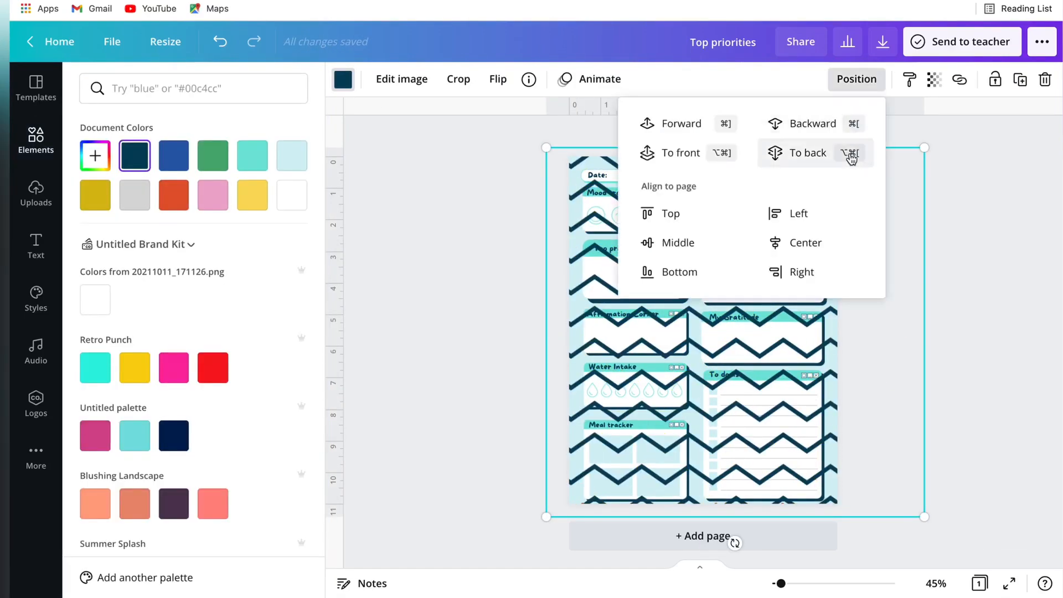
Step: Lower the zigzag pattern's transparency value to about 21 and shift the pattern slightly left
{"action": "left_click", "coordinate": [934, 80]}
{"action": "left_click_drag", "start_coordinate": [885, 124], "coordinate": [817, 125]}
{"action": "left_click", "coordinate": [977, 266]}
{"action": "left_click_drag", "start_coordinate": [835, 291], "coordinate": [821, 292]}
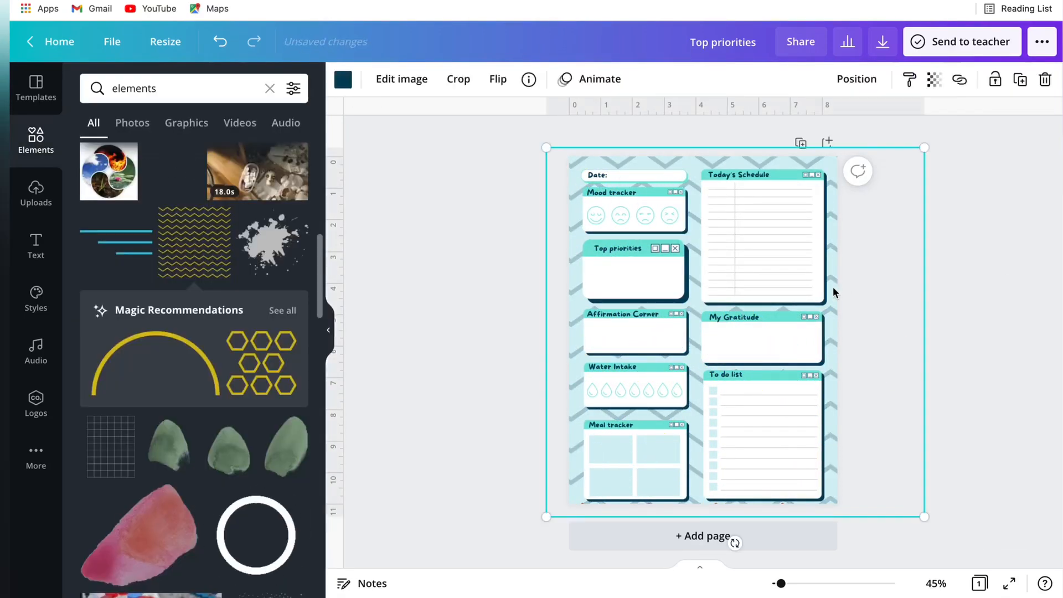
Step: Try other document colours on the zigzag pattern, including white, and settle on turquoise
{"action": "left_click", "coordinate": [343, 79]}
{"action": "left_click", "coordinate": [253, 195]}
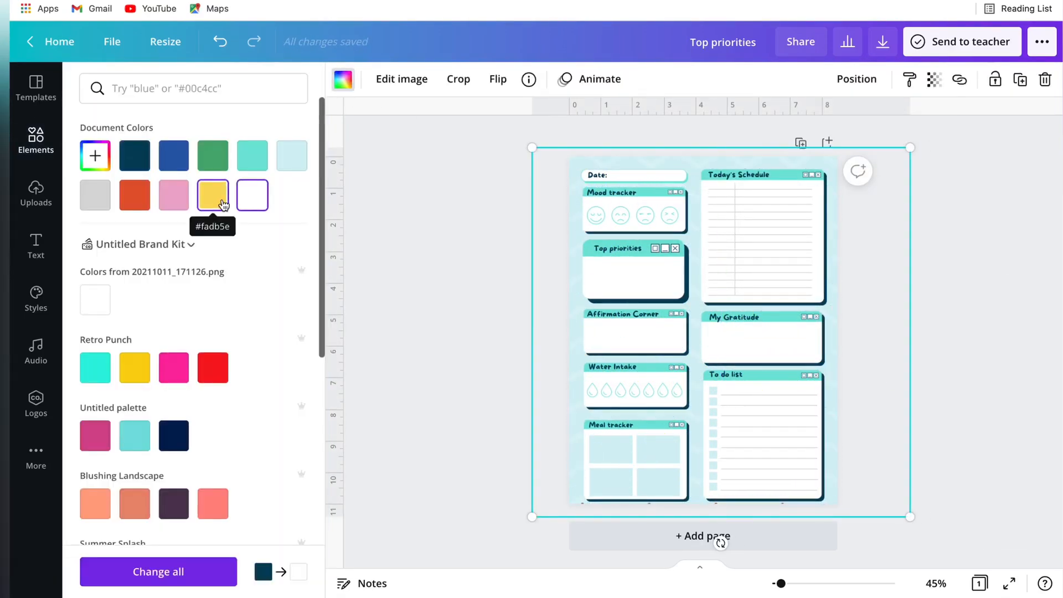
{"action": "left_click", "coordinate": [165, 201]}
{"action": "scroll", "coordinate": [166, 333], "scroll_direction": "down", "scroll_amount": 5}
{"action": "scroll", "coordinate": [166, 332], "scroll_direction": "up", "scroll_amount": 5}
{"action": "left_click", "coordinate": [881, 523]}
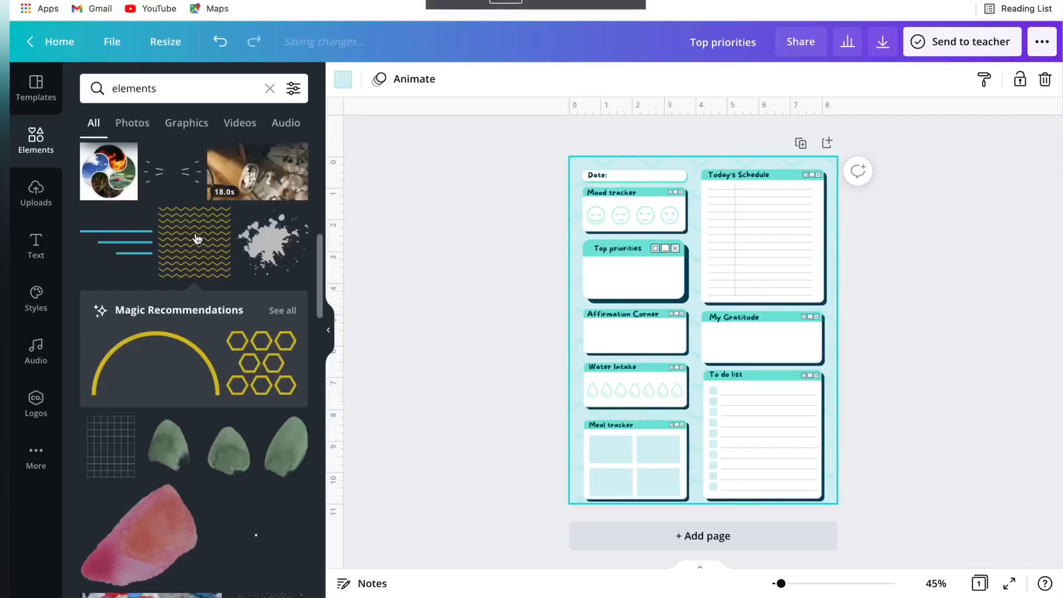
Step: Search the elements for "breakfast", add the steaming coffee cup and shrink it into the upper-left corner of the first "Meal tracker" box
{"action": "scroll", "coordinate": [196, 237], "scroll_direction": "up", "scroll_amount": 10}
{"action": "left_click", "coordinate": [270, 89]}
{"action": "type", "text": "breakfast"}
{"action": "key", "text": "Return"}
{"action": "left_click_drag", "start_coordinate": [780, 584], "coordinate": [806, 584]}
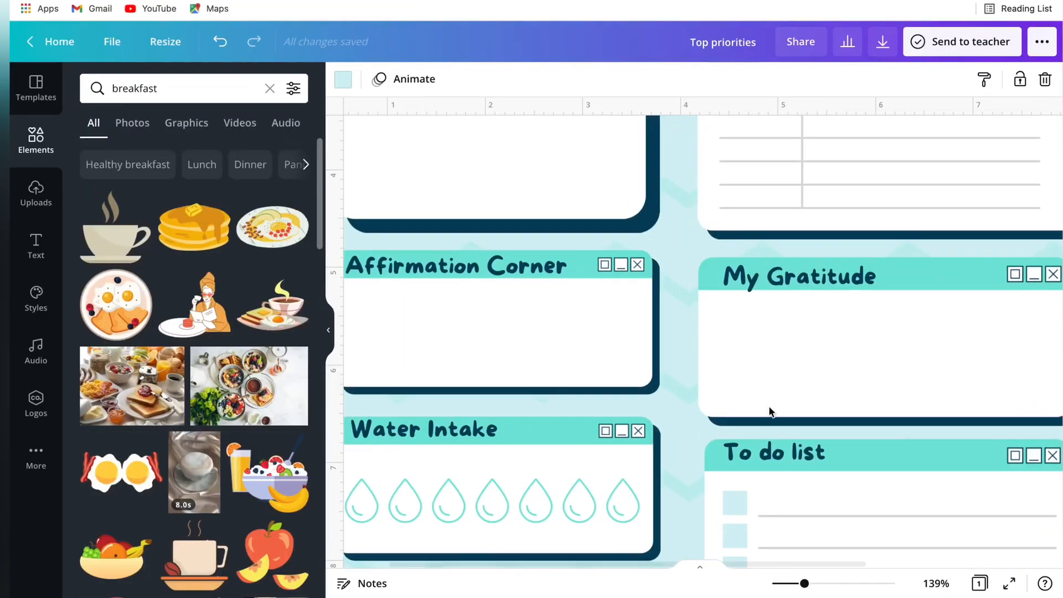
{"action": "scroll", "coordinate": [695, 375], "scroll_direction": "down", "scroll_amount": 5}
{"action": "left_click", "coordinate": [114, 227]}
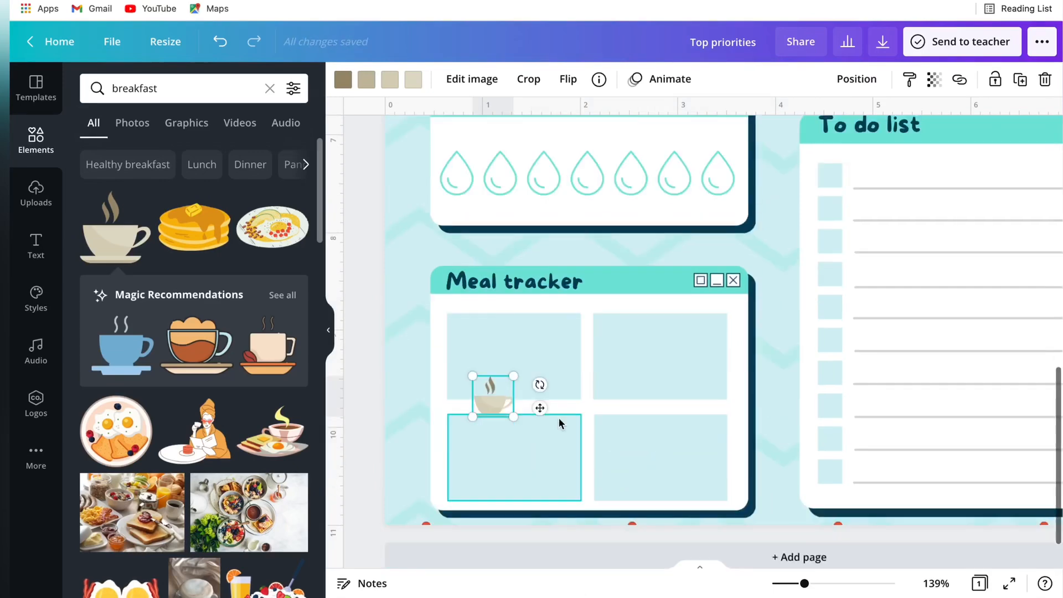
{"action": "left_click_drag", "start_coordinate": [493, 396], "coordinate": [462, 329]}
Step: Search graphics for "lunch" and place the lunch bag with drink, at small size, in the upper-left corner of the second "Meal tracker" box
{"action": "left_click", "coordinate": [269, 89]}
{"action": "type", "text": "lunch"}
{"action": "key", "text": "Return"}
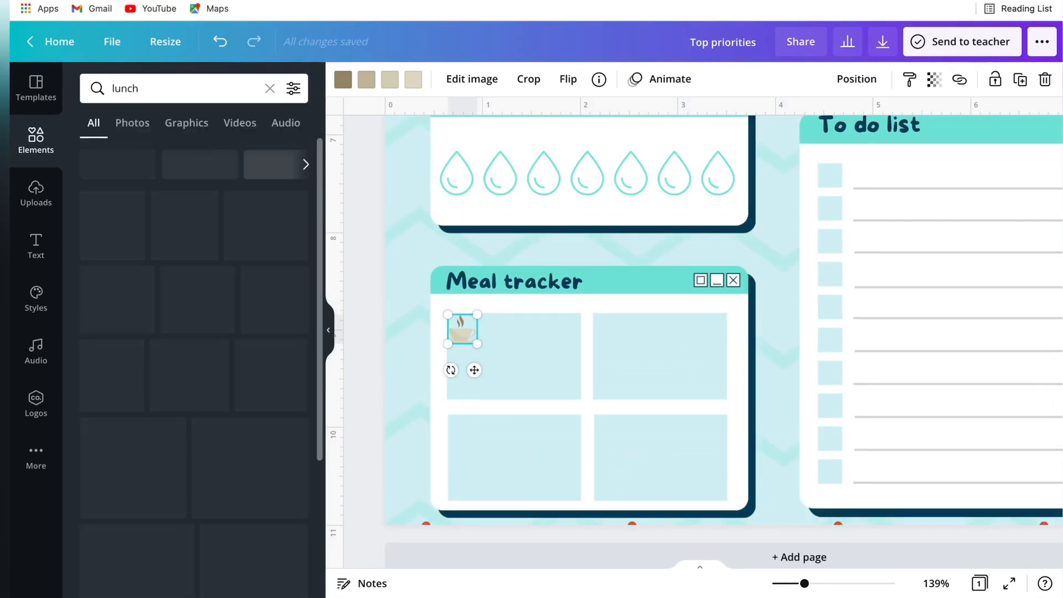
{"action": "left_click", "coordinate": [186, 122]}
{"action": "scroll", "coordinate": [121, 384], "scroll_direction": "down", "scroll_amount": 3}
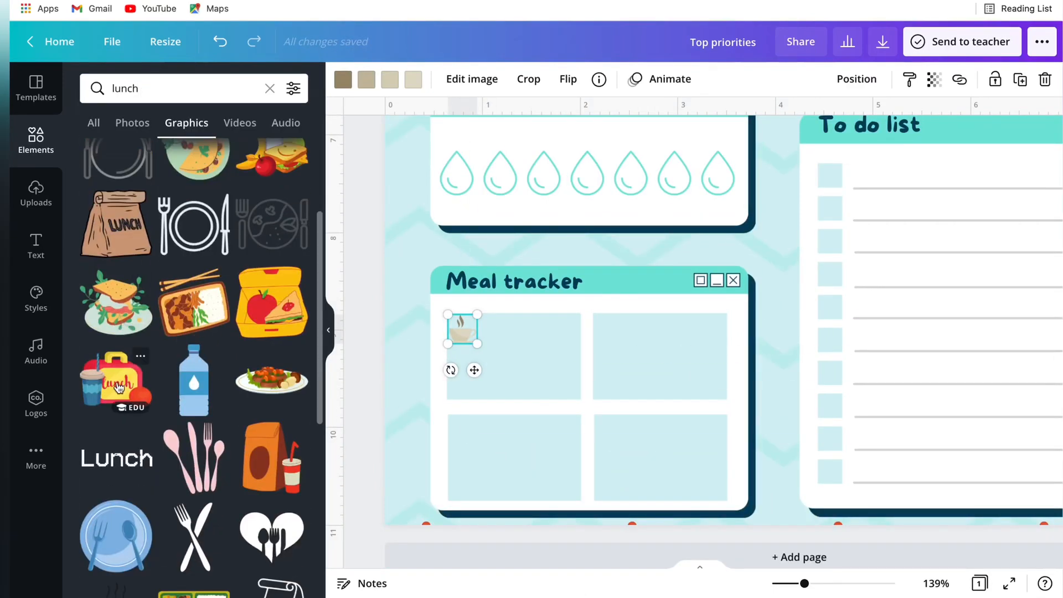
{"action": "left_click", "coordinate": [120, 383]}
{"action": "left_click_drag", "start_coordinate": [653, 266], "coordinate": [632, 359]}
{"action": "scroll", "coordinate": [194, 277], "scroll_direction": "up", "scroll_amount": 3}
Step: Recolour the steam of the coffee cup in the "Meal tracker" window yellow
{"action": "left_click", "coordinate": [159, 89]}
{"action": "left_click", "coordinate": [465, 346]}
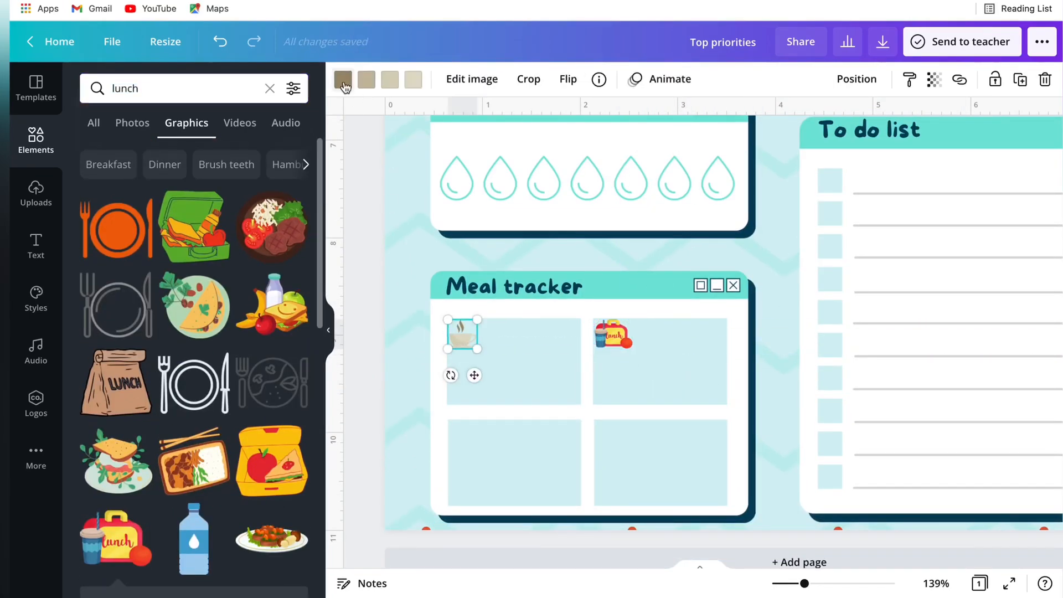
{"action": "left_click", "coordinate": [343, 79]}
{"action": "left_click", "coordinate": [361, 254]}
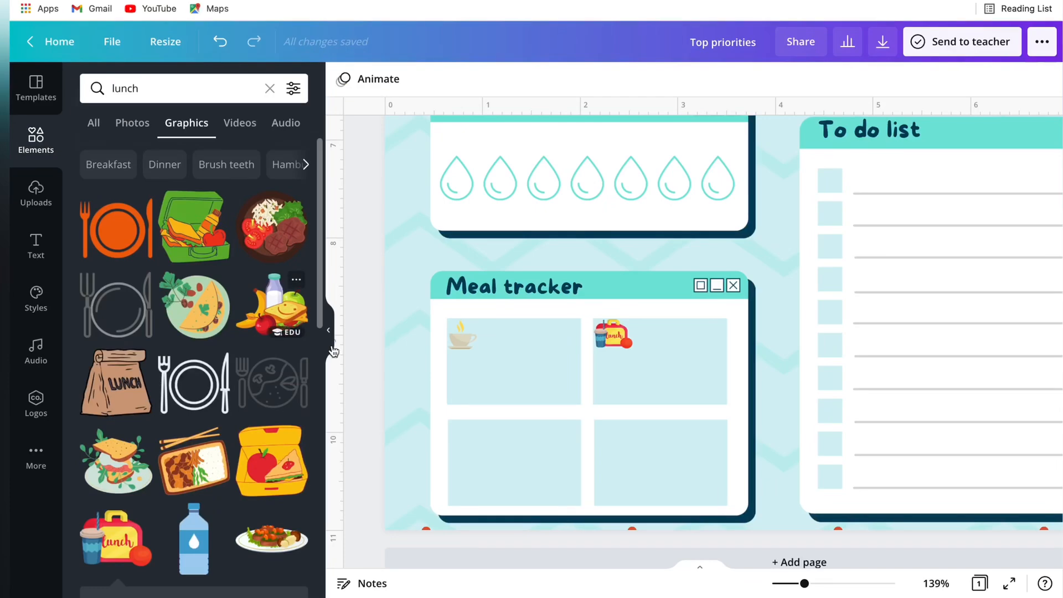
Step: Search graphics for "snacks" and place the cookies, about 0.3 by 0.2 inches, in the corner of the lower-left "Meal tracker" box
{"action": "left_click", "coordinate": [208, 88]}
{"action": "type", "text": "snacks"}
{"action": "key", "text": "Return"}
{"action": "scroll", "coordinate": [221, 273], "scroll_direction": "down", "scroll_amount": 10}
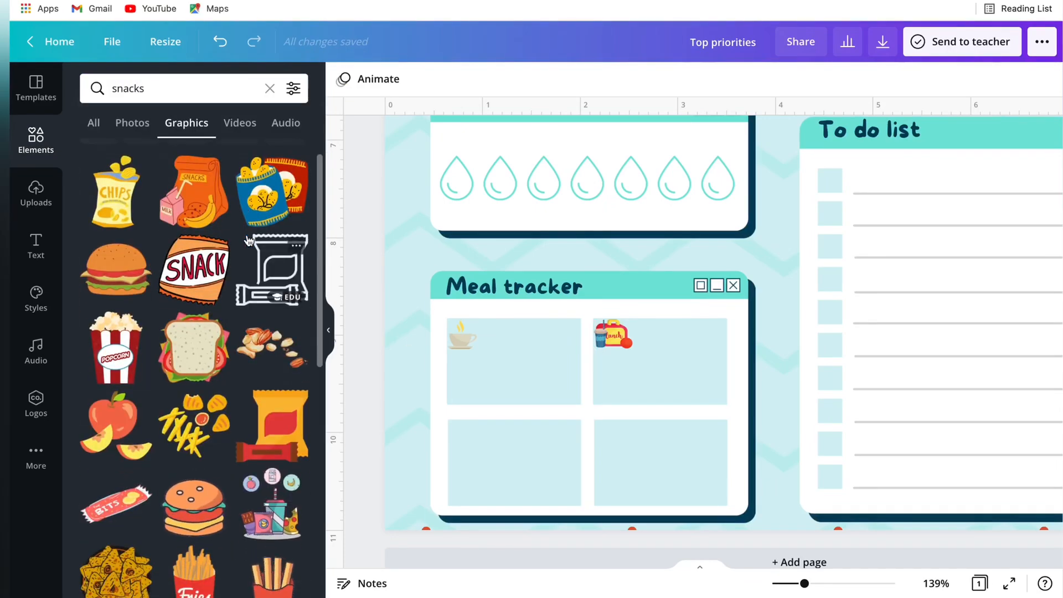
{"action": "scroll", "coordinate": [220, 274], "scroll_direction": "down", "scroll_amount": 3}
{"action": "left_click", "coordinate": [193, 182]}
{"action": "left_click_drag", "start_coordinate": [1013, 332], "coordinate": [714, 186]}
{"action": "left_click_drag", "start_coordinate": [695, 147], "coordinate": [484, 413]}
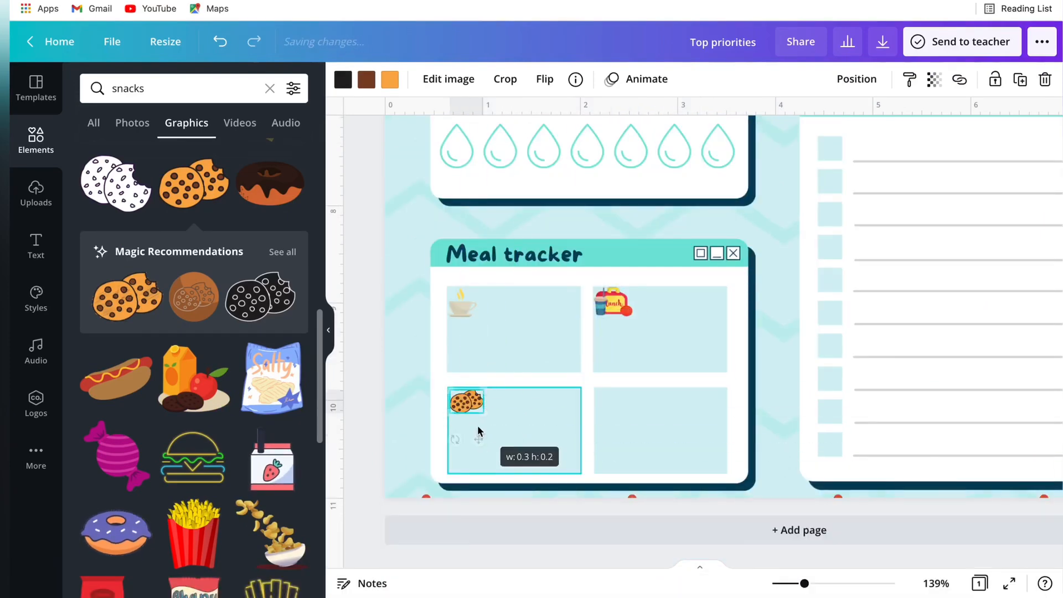
Step: Search graphics for "dinner" and add the bowl of yellow soup with a spoon to the page
{"action": "left_click", "coordinate": [209, 88]}
{"action": "type", "text": "dinner"}
{"action": "key", "text": "Return"}
{"action": "scroll", "coordinate": [167, 410], "scroll_direction": "down", "scroll_amount": 4}
{"action": "scroll", "coordinate": [167, 409], "scroll_direction": "down", "scroll_amount": 10}
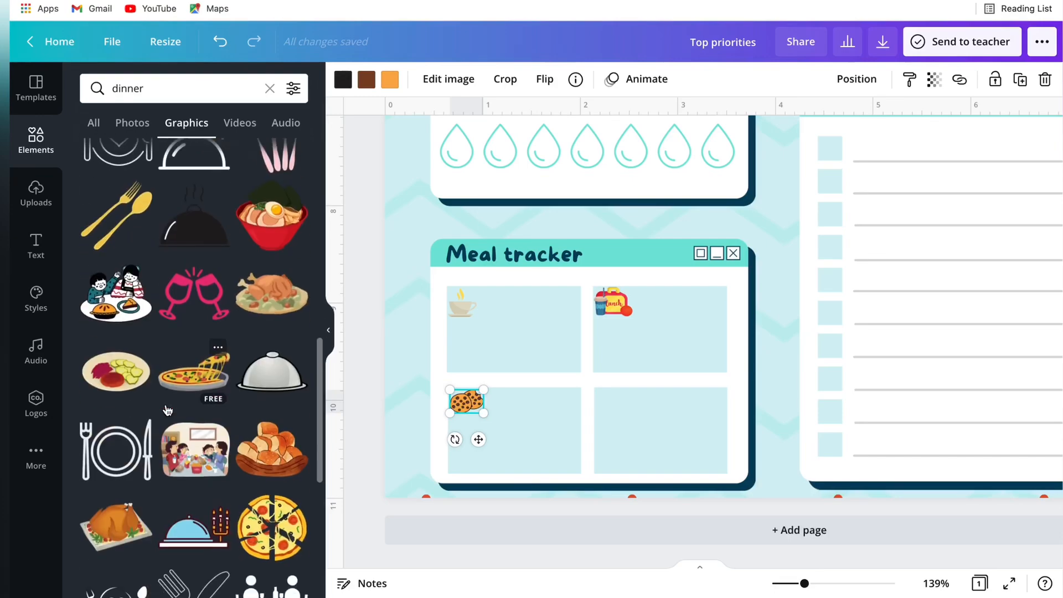
{"action": "scroll", "coordinate": [168, 410], "scroll_direction": "down", "scroll_amount": 10}
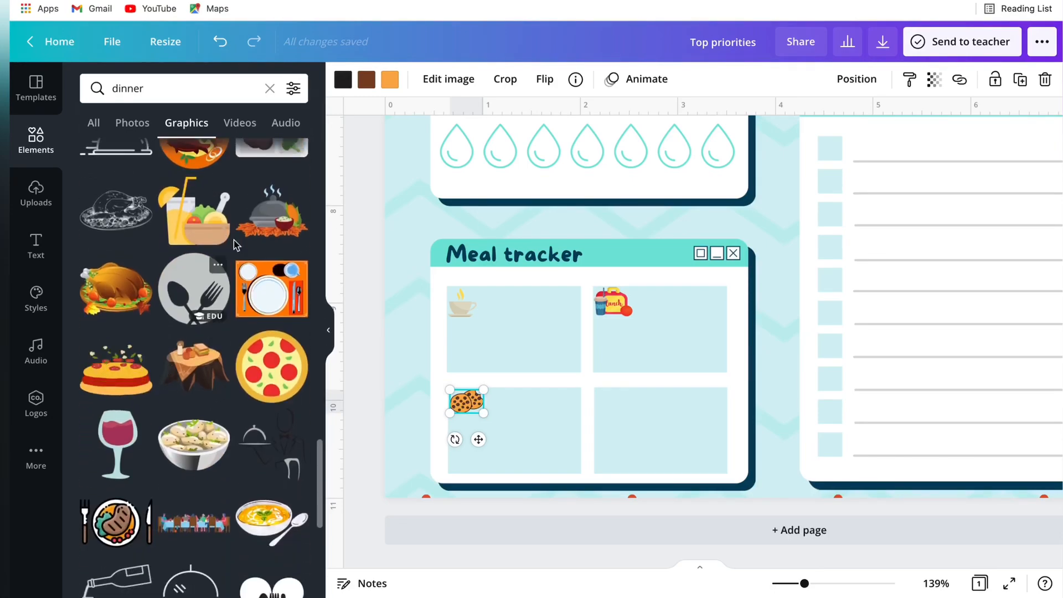
{"action": "left_click", "coordinate": [271, 254]}
Step: Shrink the soup bowl and move it into the upper-left corner of the lower-right "Meal tracker" box
{"action": "left_click_drag", "start_coordinate": [467, 396], "coordinate": [1000, 62]}
{"action": "scroll", "coordinate": [992, 311], "scroll_direction": "up", "scroll_amount": 6}
{"action": "scroll", "coordinate": [992, 310], "scroll_direction": "right", "scroll_amount": 3}
{"action": "left_click_drag", "start_coordinate": [972, 333], "coordinate": [867, 397]}
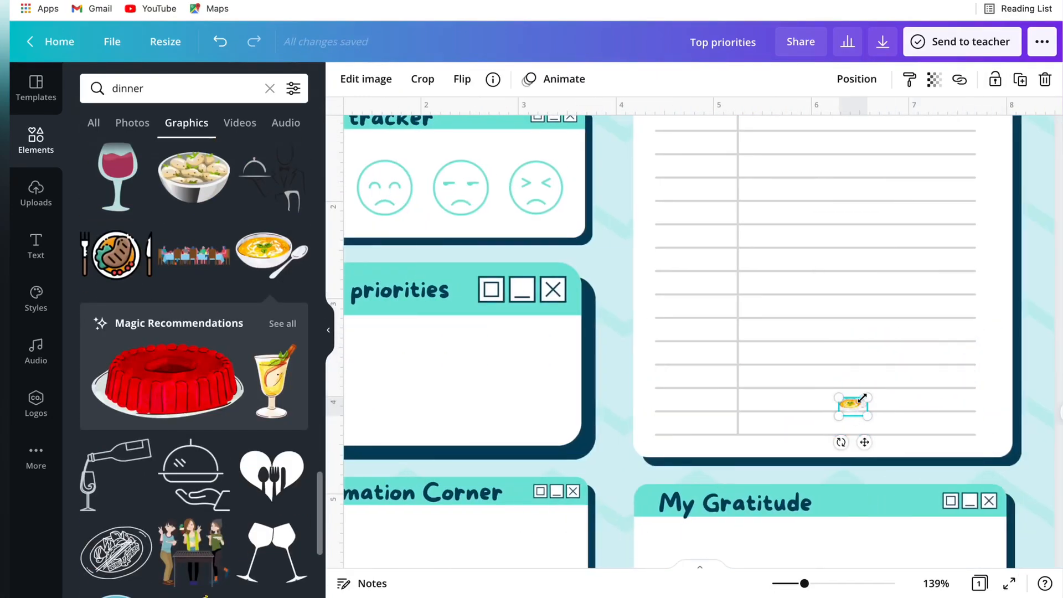
{"action": "scroll", "coordinate": [560, 556], "scroll_direction": "down", "scroll_amount": 6}
{"action": "scroll", "coordinate": [559, 557], "scroll_direction": "left", "scroll_amount": 3}
{"action": "left_click_drag", "start_coordinate": [705, 244], "coordinate": [614, 477]}
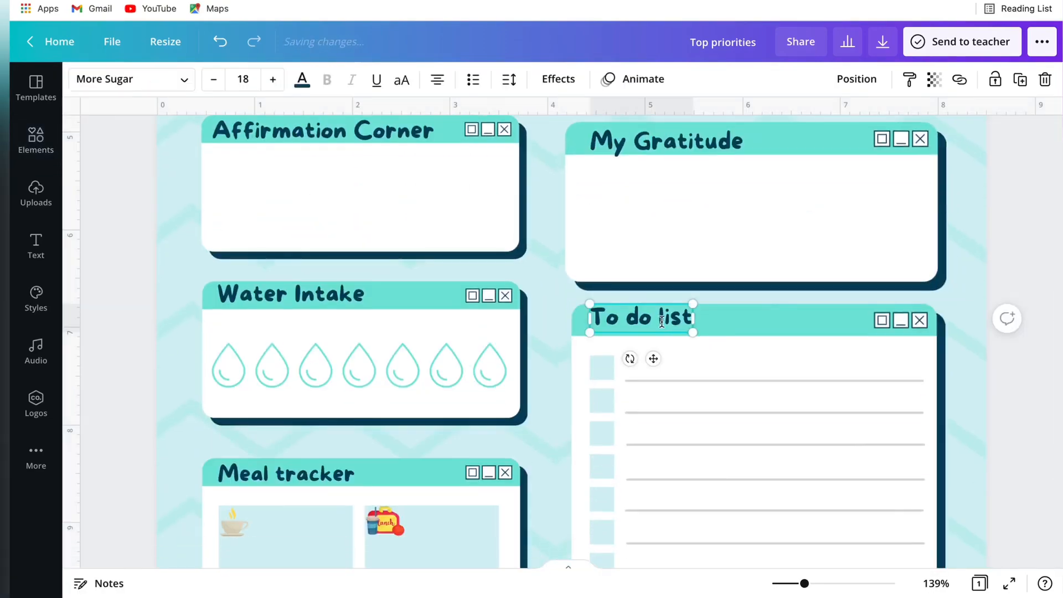
Step: Show the whole planner page and search the elements for "books"
{"action": "scroll", "coordinate": [634, 308], "scroll_direction": "down", "scroll_amount": 10}
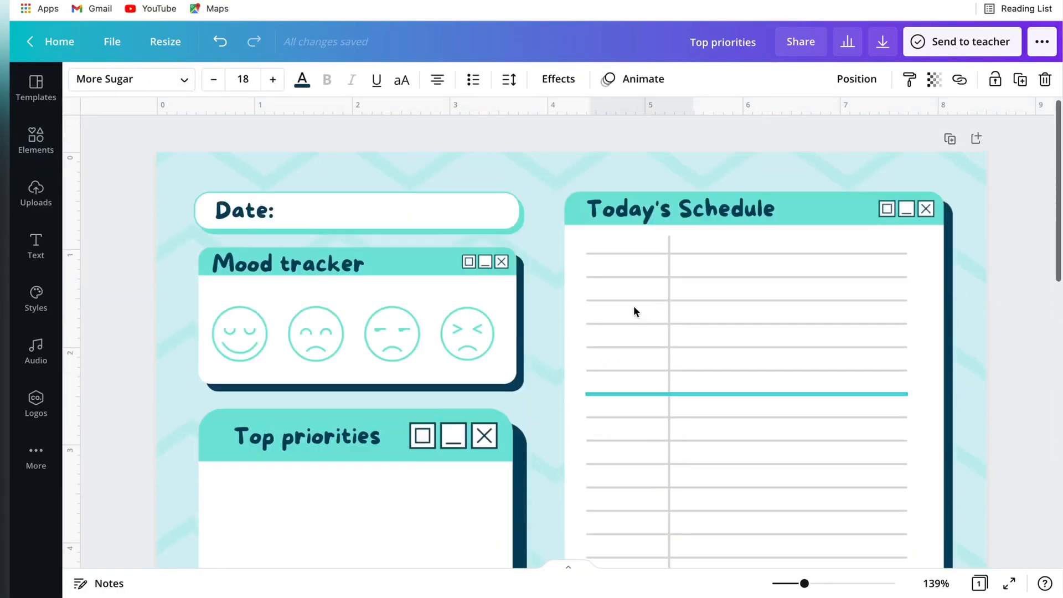
{"action": "left_click_drag", "start_coordinate": [804, 583], "coordinate": [782, 583]}
{"action": "left_click", "coordinate": [799, 470]}
{"action": "left_click", "coordinate": [36, 138]}
{"action": "left_click", "coordinate": [225, 88]}
{"action": "type", "text": "bookd"}
{"action": "key", "text": "BackSpace"}
{"action": "type", "text": "s"}
{"action": "key", "text": "Return"}
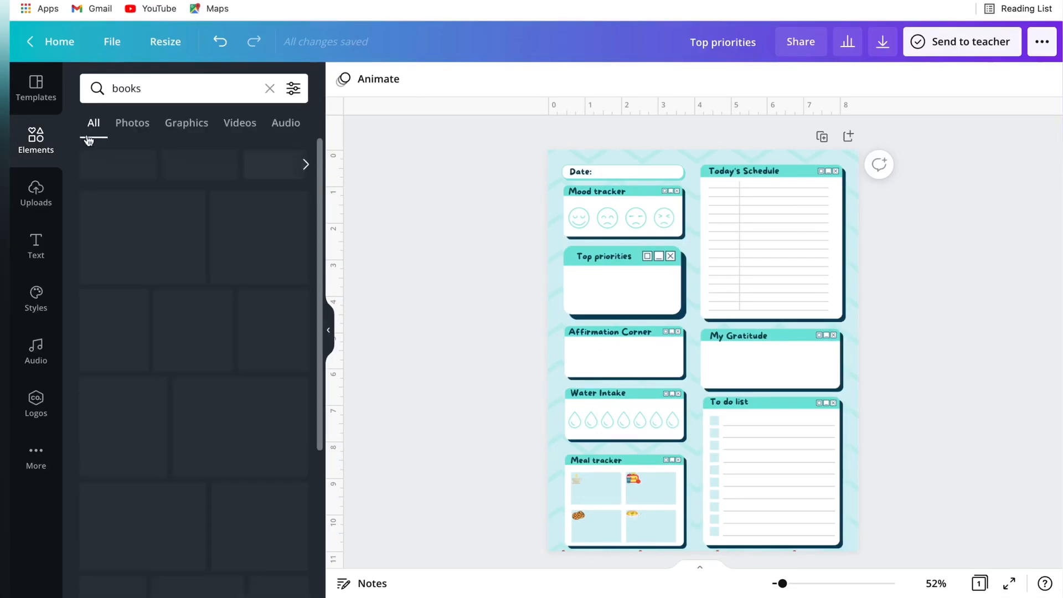
Step: Add the pink and yellow stack of books and place it at the lower-right corner of the "My Gratitude" window
{"action": "scroll", "coordinate": [224, 446], "scroll_direction": "down", "scroll_amount": 10}
{"action": "scroll", "coordinate": [166, 388], "scroll_direction": "up", "scroll_amount": 12}
{"action": "scroll", "coordinate": [111, 354], "scroll_direction": "down", "scroll_amount": 3}
{"action": "left_click", "coordinate": [110, 355]}
{"action": "left_click_drag", "start_coordinate": [764, 392], "coordinate": [822, 371]}
{"action": "left_click", "coordinate": [900, 451]}
Step: Add the green notebook with a yellow clasp at small size on the lower-left corner of the "Top priorities" window
{"action": "left_click", "coordinate": [194, 309]}
{"action": "left_click_drag", "start_coordinate": [770, 262], "coordinate": [567, 292]}
{"action": "left_click", "coordinate": [486, 301]}
Step: Add the open pink book, about 1.2 by 0.9 inches, slightly tilted on the lower-right corner of the "Affirmation Corner" window
{"action": "scroll", "coordinate": [149, 443], "scroll_direction": "down", "scroll_amount": 5}
{"action": "scroll", "coordinate": [146, 483], "scroll_direction": "up", "scroll_amount": 5}
{"action": "left_click", "coordinate": [194, 231]}
{"action": "left_click_drag", "start_coordinate": [830, 272], "coordinate": [689, 361]}
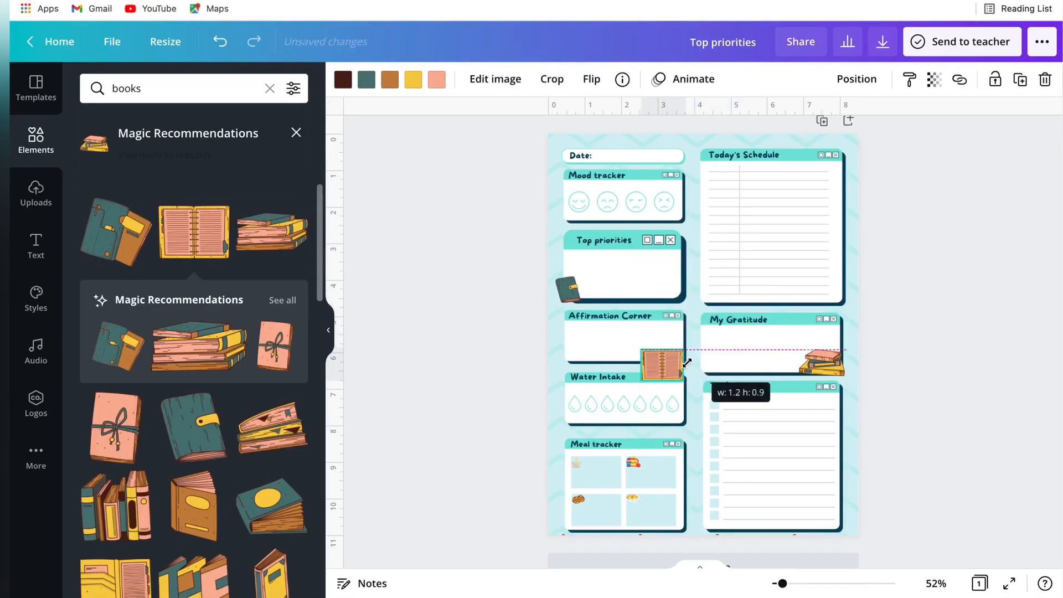
{"action": "left_click_drag", "start_coordinate": [661, 408], "coordinate": [676, 350]}
Step: Place the pink book tied with a bow on the lower-right corner of the "Today's Schedule" window
{"action": "scroll", "coordinate": [220, 361], "scroll_direction": "down", "scroll_amount": 1}
{"action": "left_click_drag", "start_coordinate": [275, 330], "coordinate": [835, 285]}
{"action": "left_click", "coordinate": [908, 316]}
Step: Add the brown pencil from the matching graphics, tilted diagonally across the lower-right corner of the "To do list" window
{"action": "scroll", "coordinate": [167, 360], "scroll_direction": "down", "scroll_amount": 10}
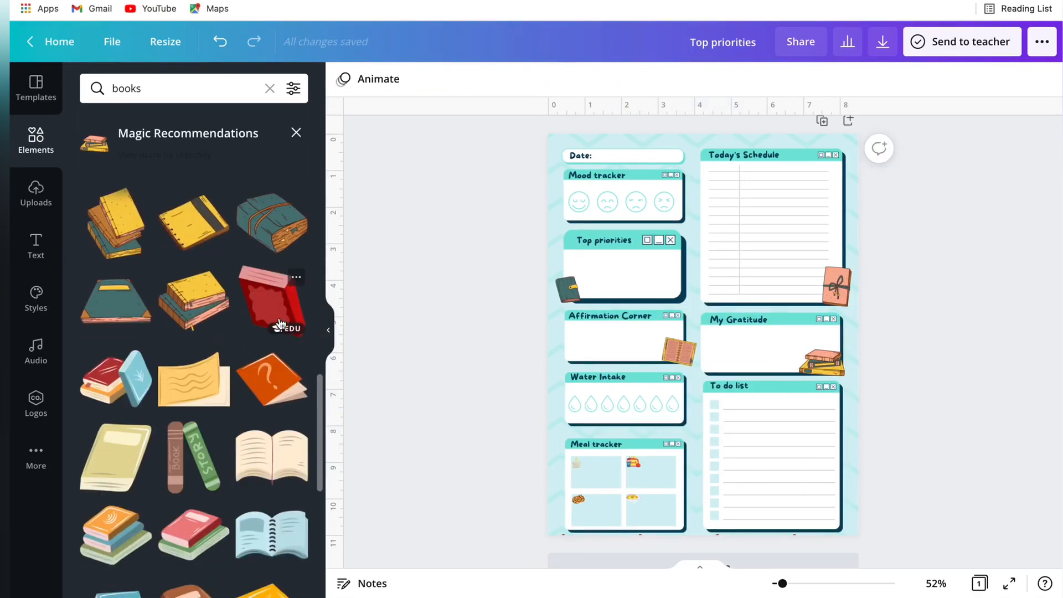
{"action": "scroll", "coordinate": [134, 395], "scroll_direction": "down", "scroll_amount": 5}
{"action": "left_click", "coordinate": [273, 472]}
{"action": "mouse_move", "coordinate": [576, 296]}
{"action": "left_mouse_down"}
{"action": "mouse_move", "coordinate": [784, 312]}
{"action": "mouse_move", "coordinate": [824, 280]}
{"action": "mouse_move", "coordinate": [800, 373]}
{"action": "mouse_move", "coordinate": [839, 491]}
{"action": "left_mouse_up"}
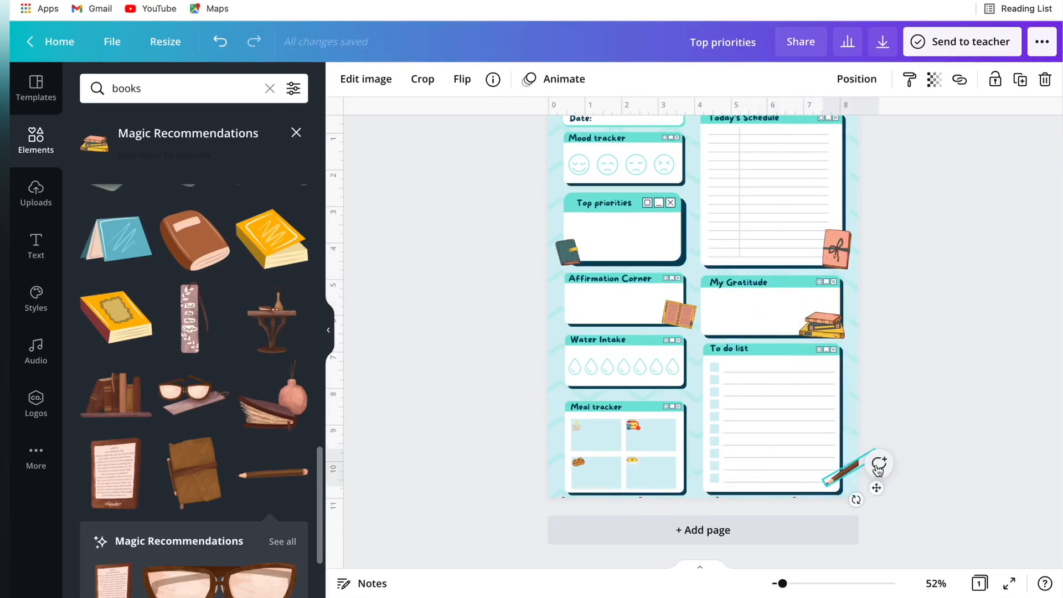
{"action": "left_click", "coordinate": [930, 498]}
{"action": "scroll", "coordinate": [930, 498], "scroll_direction": "up", "scroll_amount": 2}
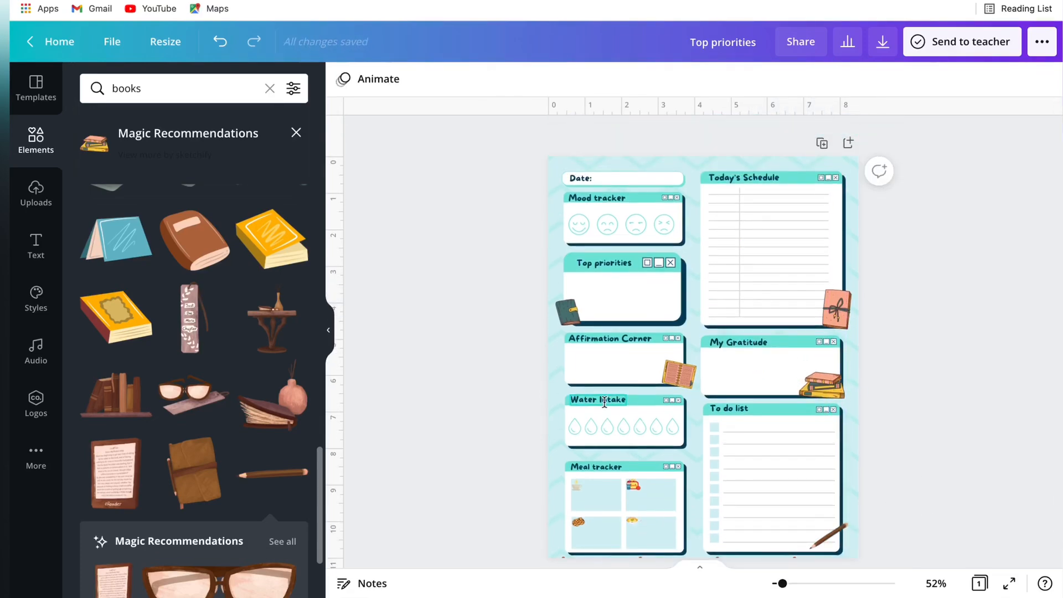
Step: Add the eyeglasses graphic at small size on the title bar of the "Mood tracker" window
{"action": "left_click", "coordinate": [193, 393]}
{"action": "left_click_drag", "start_coordinate": [583, 391], "coordinate": [634, 210]}
{"action": "left_click", "coordinate": [493, 242]}
{"action": "scroll", "coordinate": [495, 245], "scroll_direction": "down", "scroll_amount": 1}
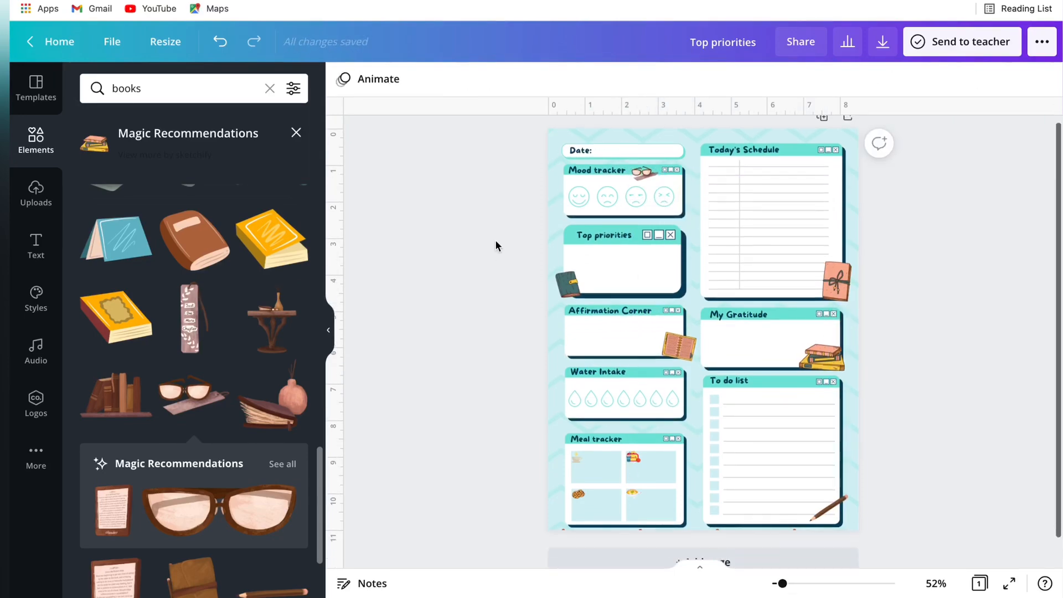
{"action": "scroll", "coordinate": [288, 322], "scroll_direction": "down", "scroll_amount": 2}
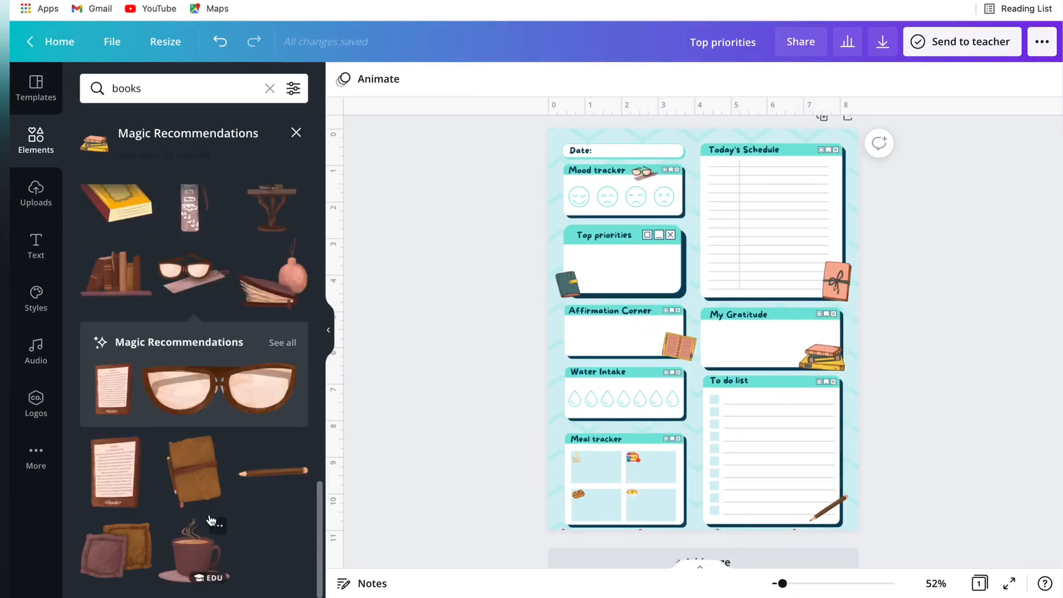
{"action": "left_click", "coordinate": [139, 550]}
{"action": "left_click_drag", "start_coordinate": [818, 243], "coordinate": [607, 500]}
{"action": "left_click_drag", "start_coordinate": [709, 287], "coordinate": [691, 178]}
{"action": "key", "text": "Delete"}
Step: Preview the decorated planner page in full screen and return to the editor
{"action": "scroll", "coordinate": [498, 310], "scroll_direction": "down", "scroll_amount": 1}
{"action": "left_click", "coordinate": [328, 330]}
{"action": "scroll", "coordinate": [947, 412], "scroll_direction": "up", "scroll_amount": 2}
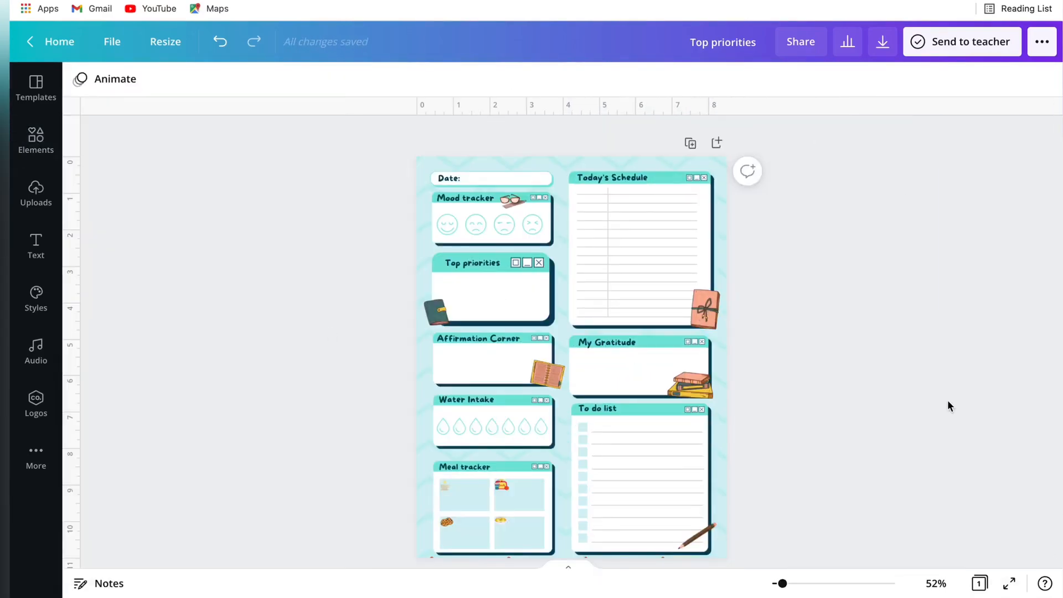
{"action": "left_click", "coordinate": [1010, 583]}
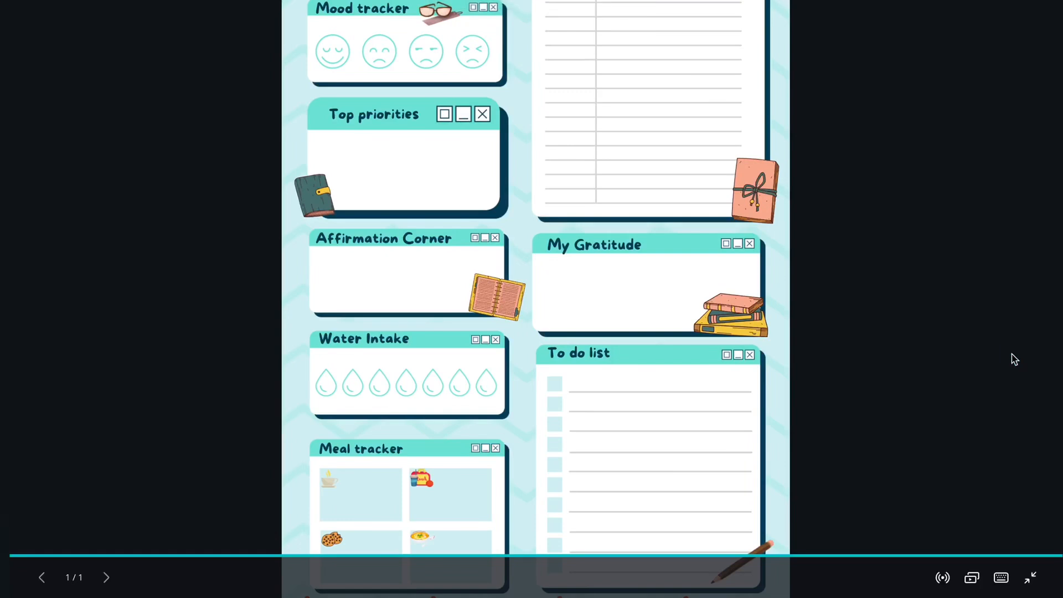
{"action": "left_click", "coordinate": [666, 454]}
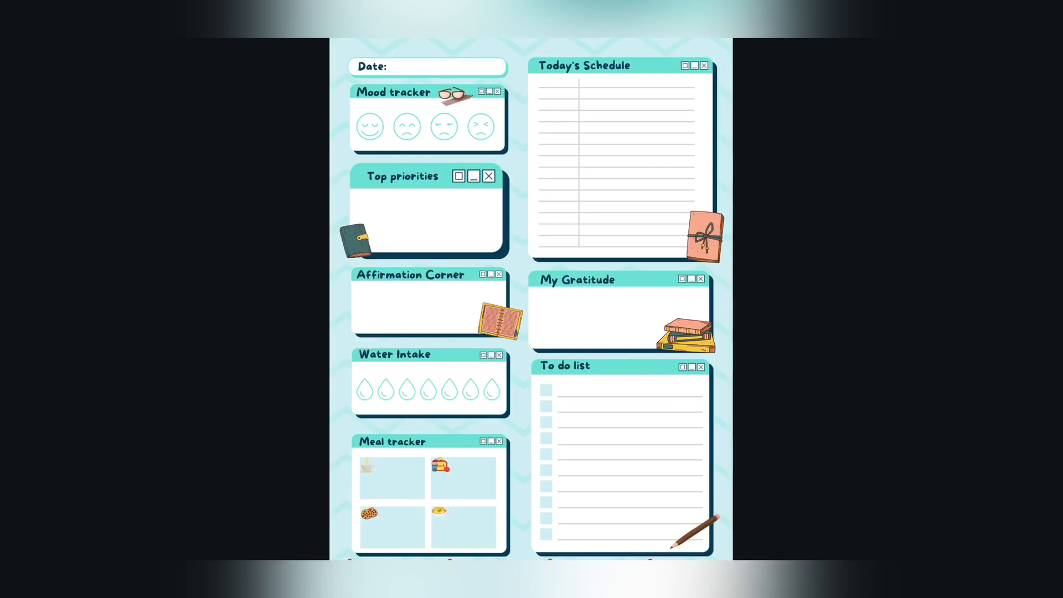
{"action": "key", "text": "Escape"}
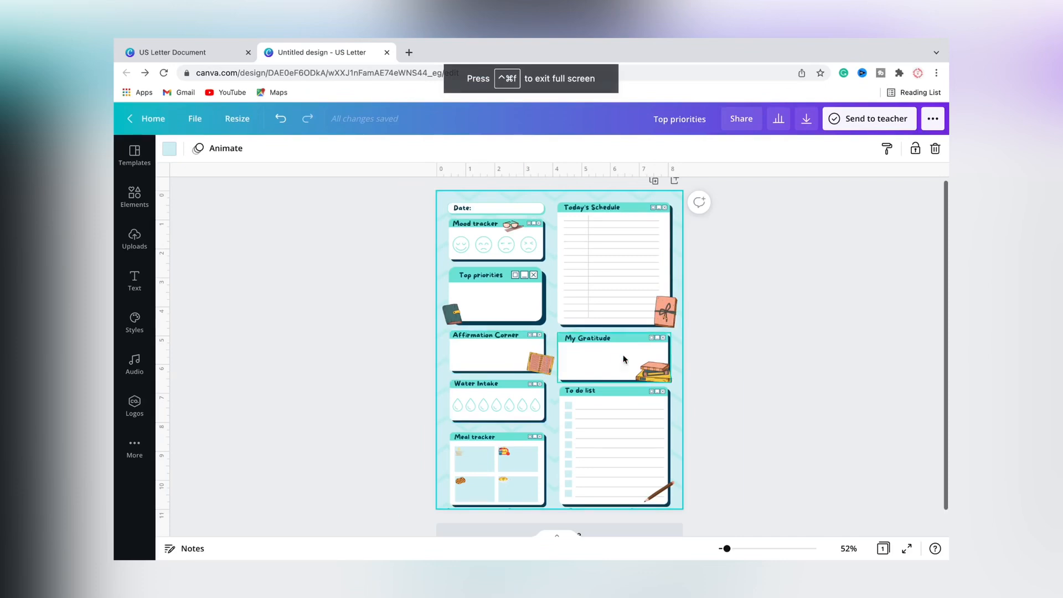
Step: Select the zigzag background pattern and raise its transparency value to make it more opaque
{"action": "left_click", "coordinate": [439, 333]}
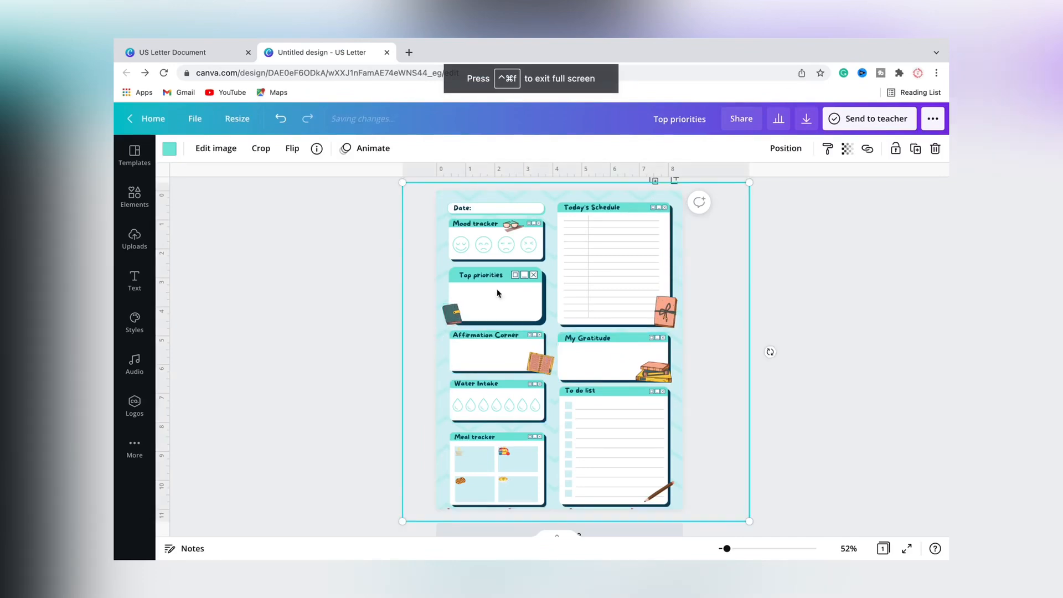
{"action": "left_click", "coordinate": [844, 149]}
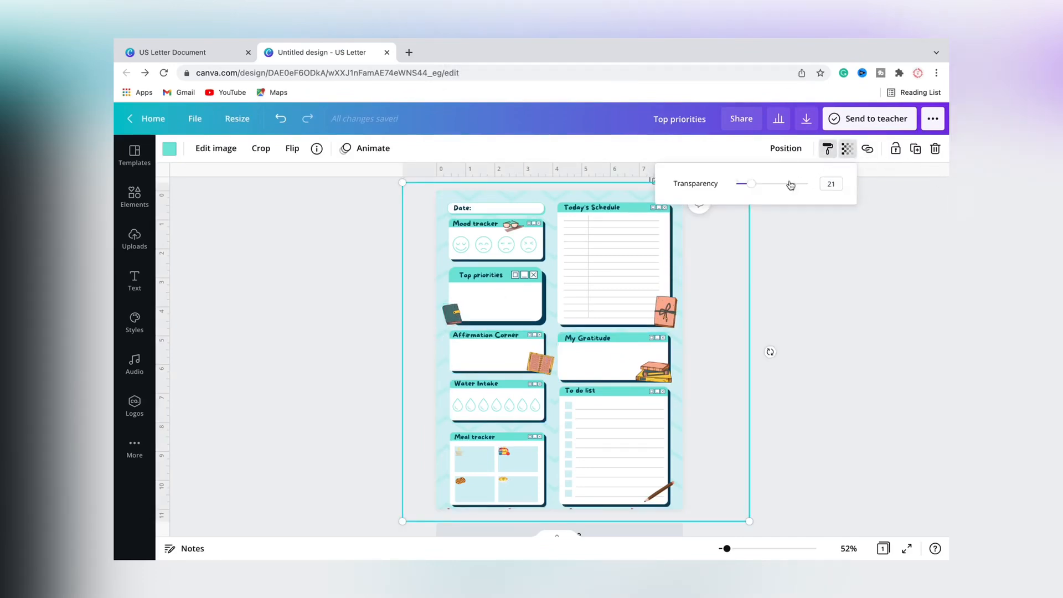
{"action": "left_click", "coordinate": [808, 286]}
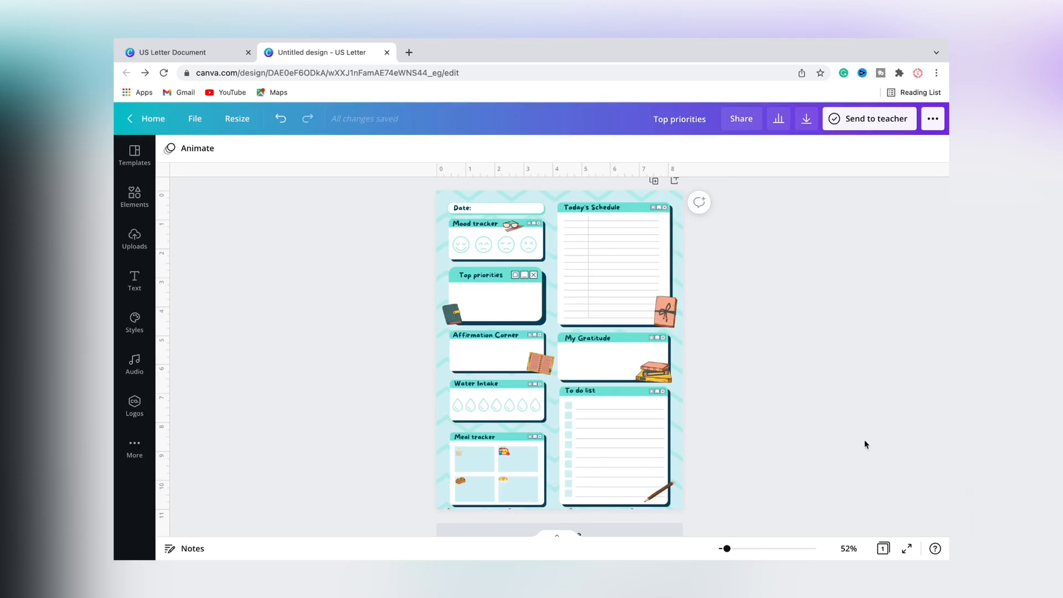
Step: Delete the zigzag pattern and, after trying blue shades, recolour the page background light peach
{"action": "left_click", "coordinate": [679, 230]}
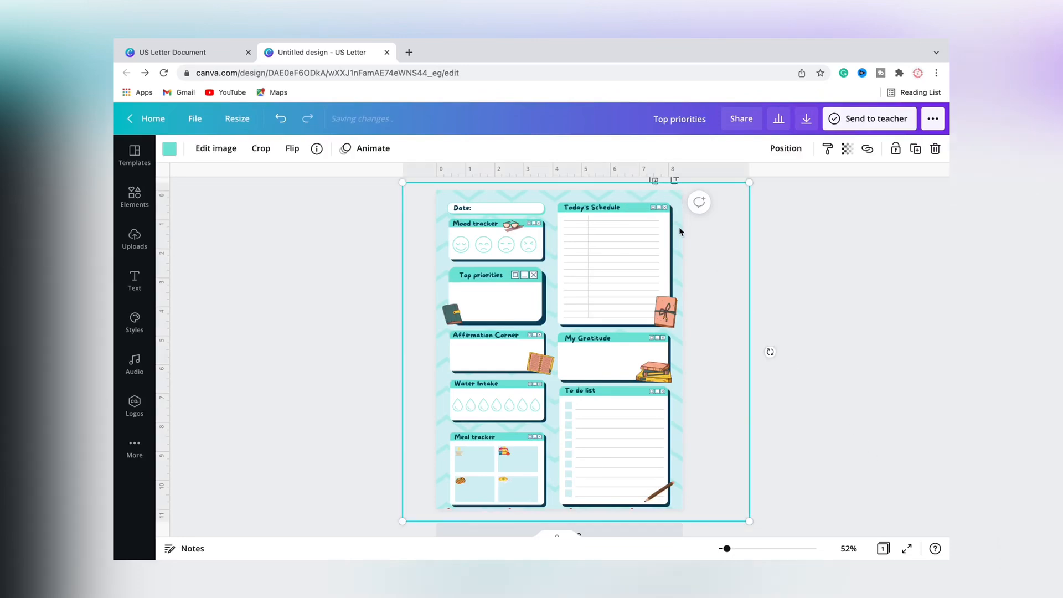
{"action": "key", "text": "Delete"}
{"action": "left_click", "coordinate": [274, 209]}
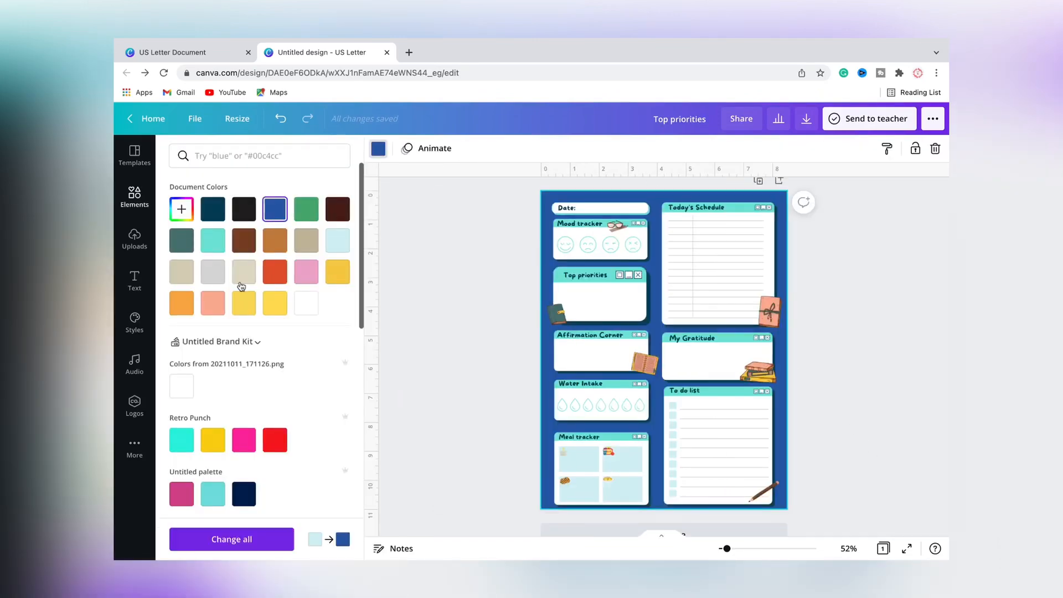
{"action": "left_click", "coordinate": [213, 209]}
{"action": "scroll", "coordinate": [267, 316], "scroll_direction": "down", "scroll_amount": 4}
{"action": "scroll", "coordinate": [267, 316], "scroll_direction": "down", "scroll_amount": 5}
{"action": "left_click", "coordinate": [212, 343]}
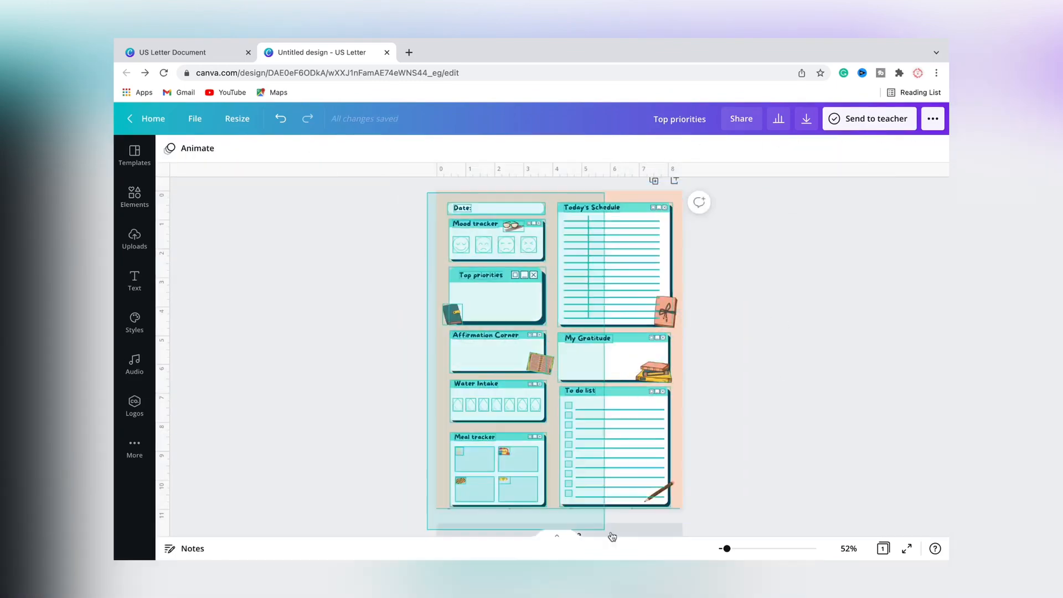
Step: Shift all the planner elements slightly up on the page and preview the result in full screen
{"action": "key", "text": "ctrl+a"}
{"action": "left_click", "coordinate": [774, 278]}
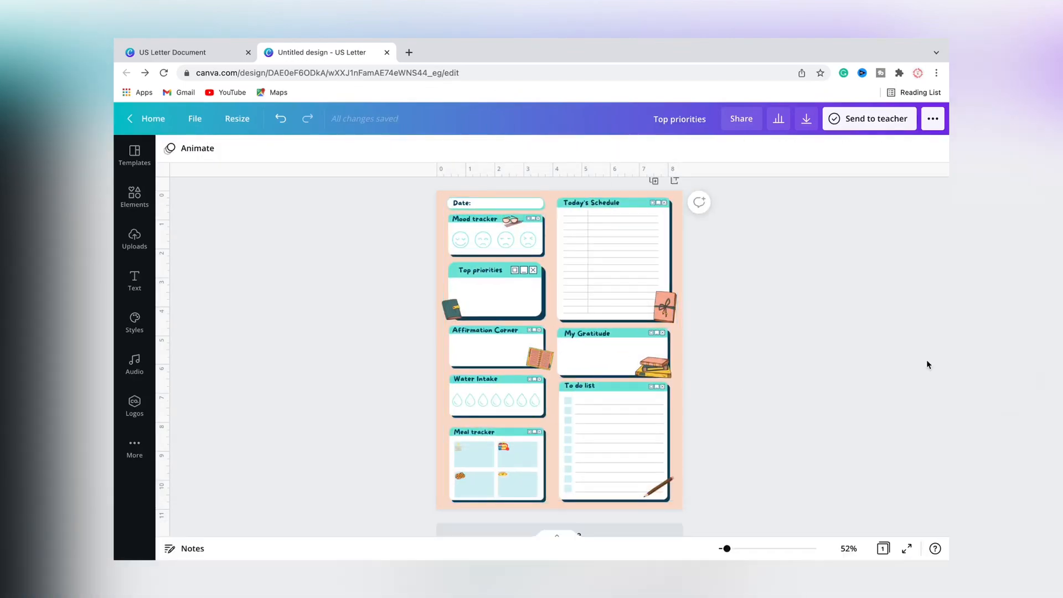
{"action": "left_click", "coordinate": [906, 548]}
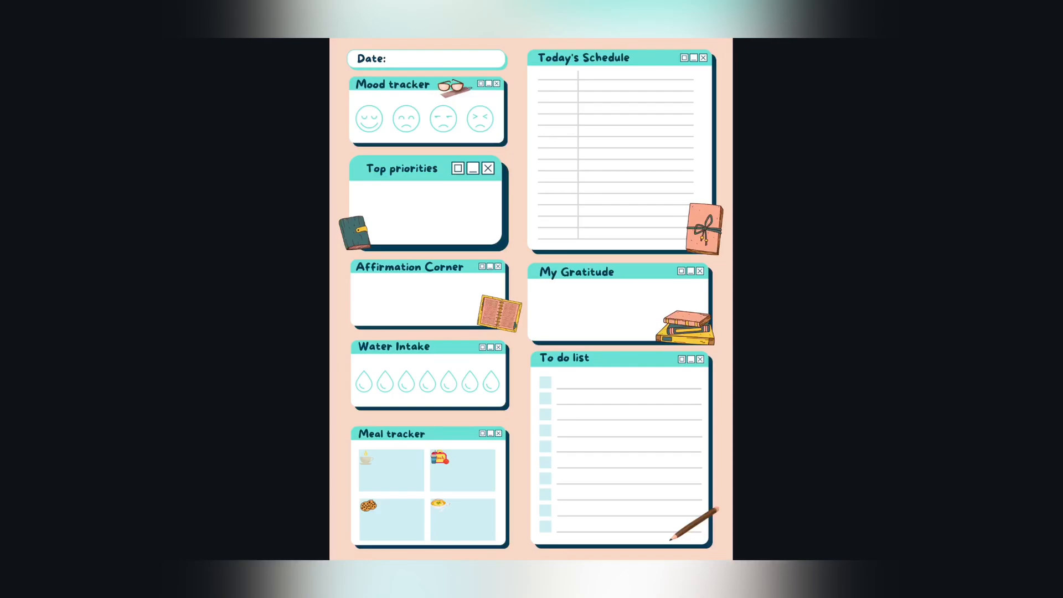
{"action": "key", "text": "Escape"}
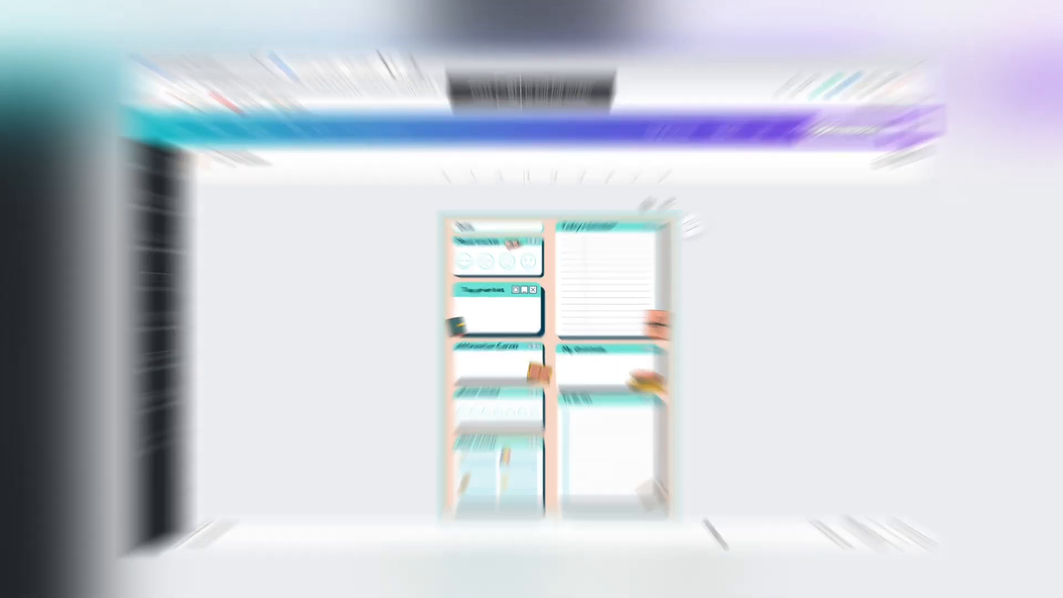